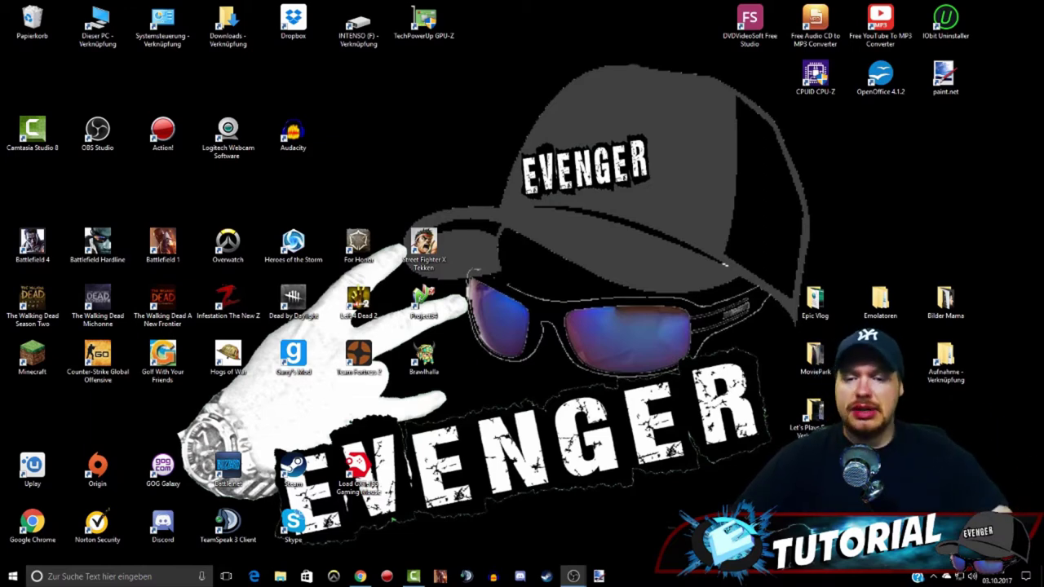
- Launch Camtasia Studio from the taskbar to reach the clip bin with the eight imported button images
{"action": "left_click", "coordinate": [415, 575]}
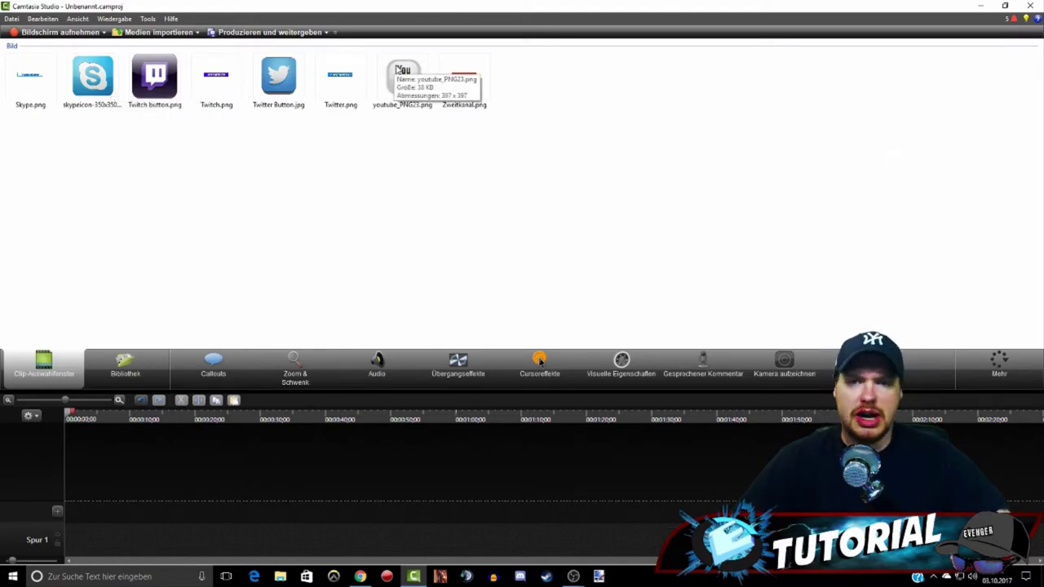
- Place youtube_PNG23.png from the clip bin at the start of Spur 1
{"action": "left_click_drag", "start_coordinate": [403, 78], "coordinate": [66, 497]}
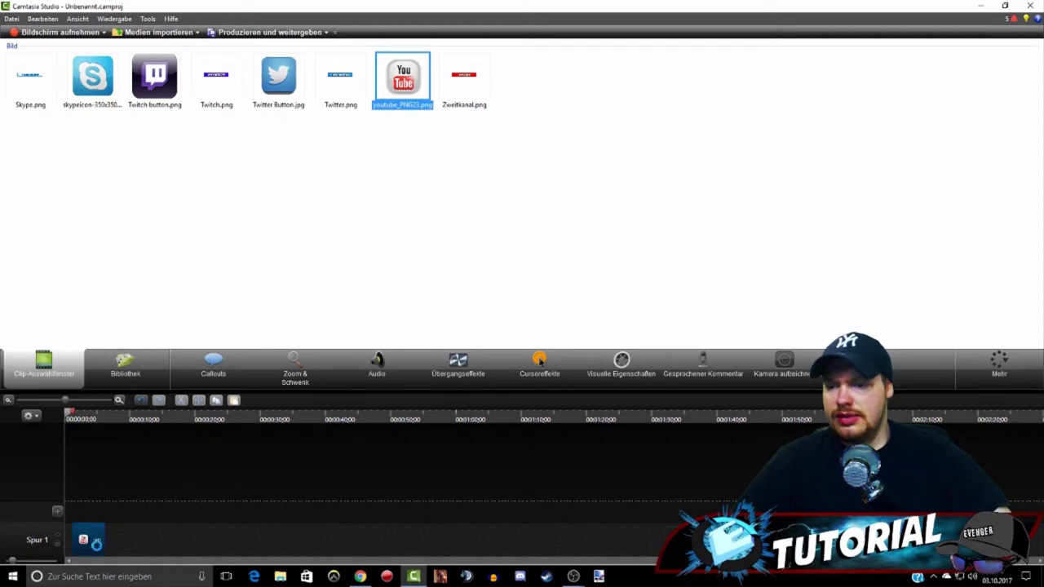
{"action": "left_click_drag", "start_coordinate": [121, 548], "coordinate": [81, 541]}
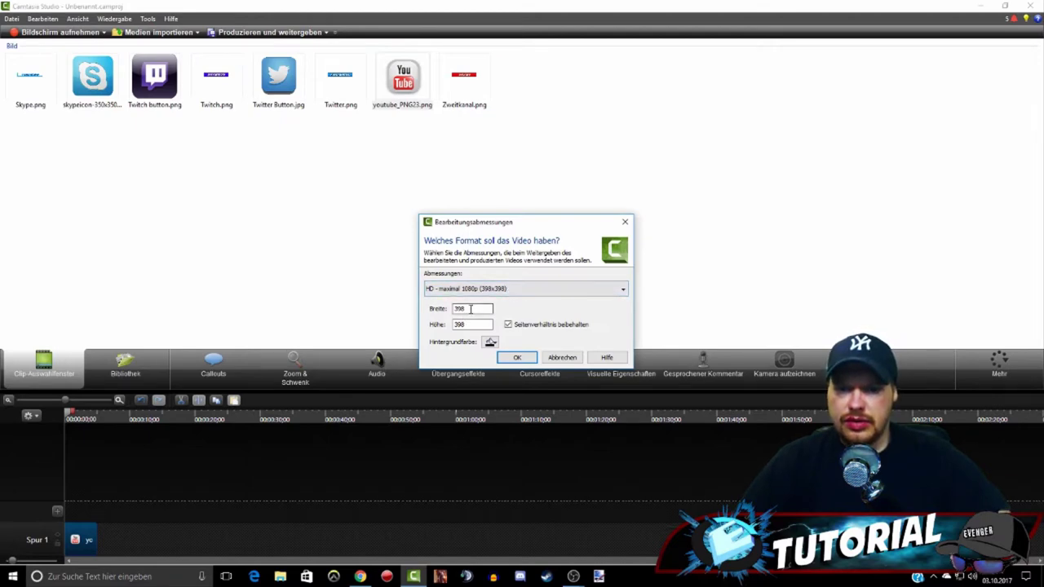
- Set the editing dimensions to 1920 × 1080 with aspect ratio unlocked and a green background colour
{"action": "type", "text": "1920"}
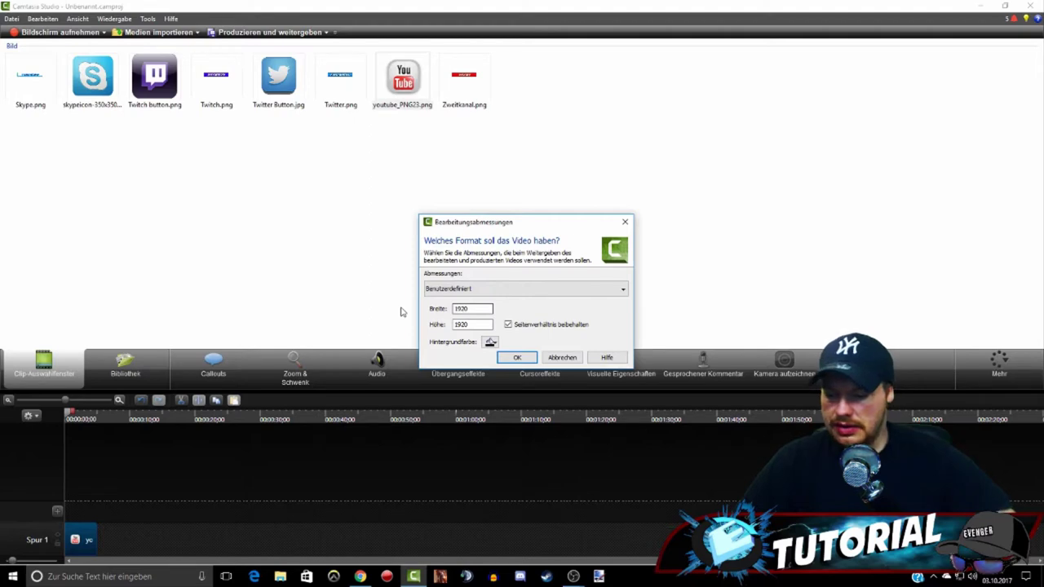
{"action": "key", "text": "Tab"}
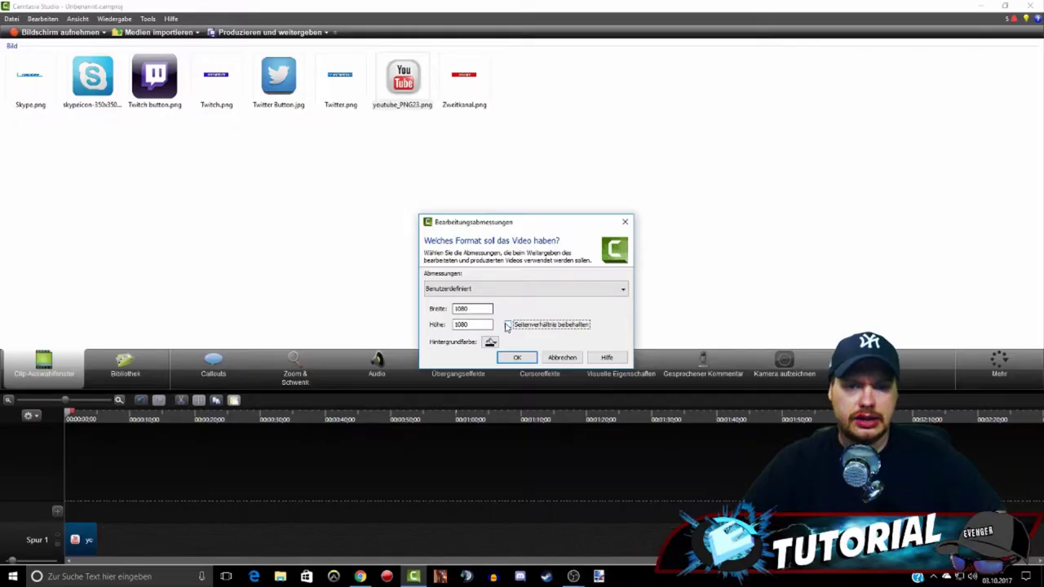
{"action": "left_click", "coordinate": [508, 323]}
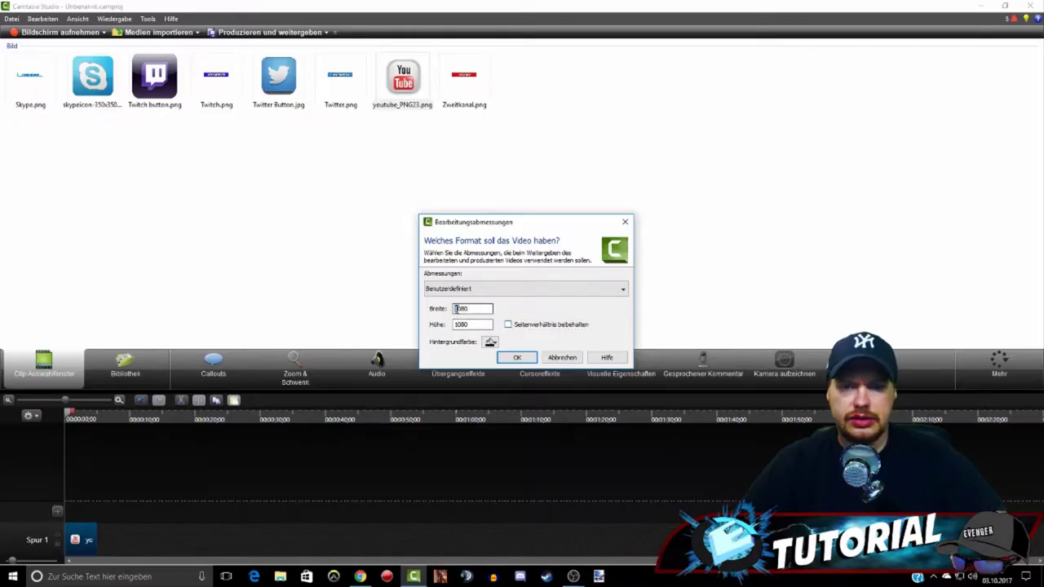
{"action": "double_click", "coordinate": [456, 309]}
{"action": "type", "text": "1920"}
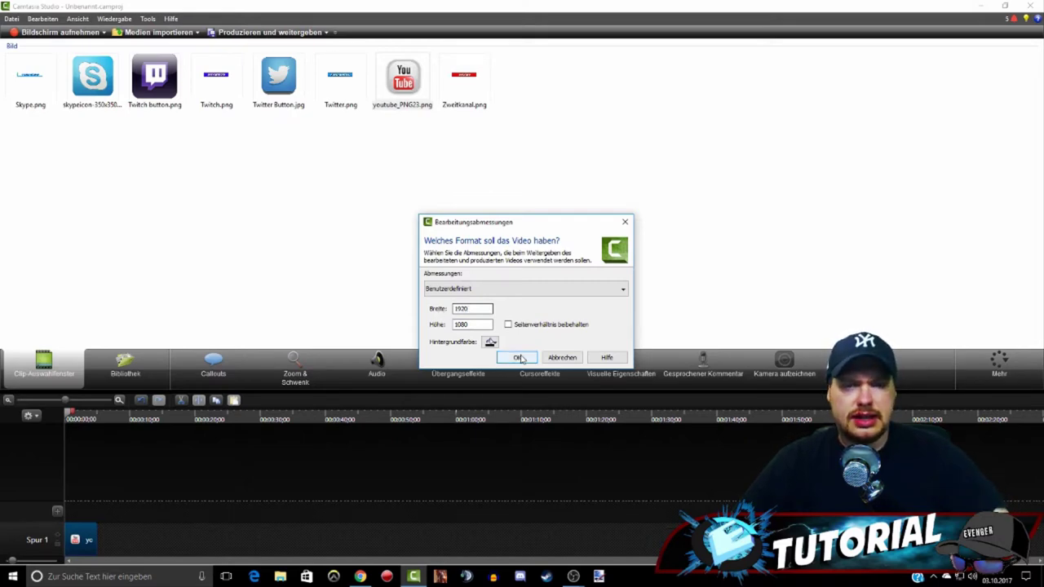
{"action": "left_click", "coordinate": [491, 342]}
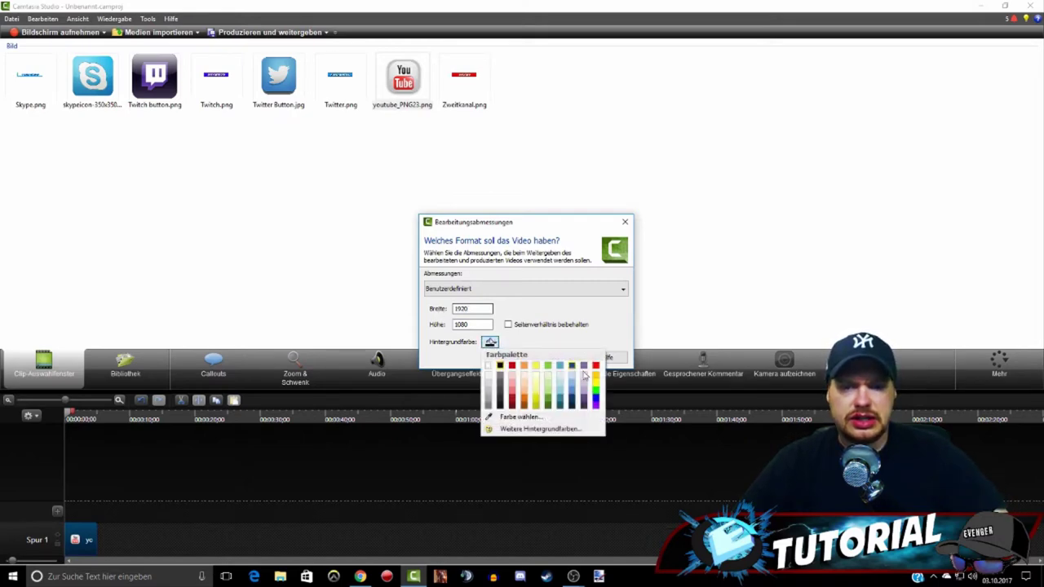
{"action": "left_click", "coordinate": [594, 396]}
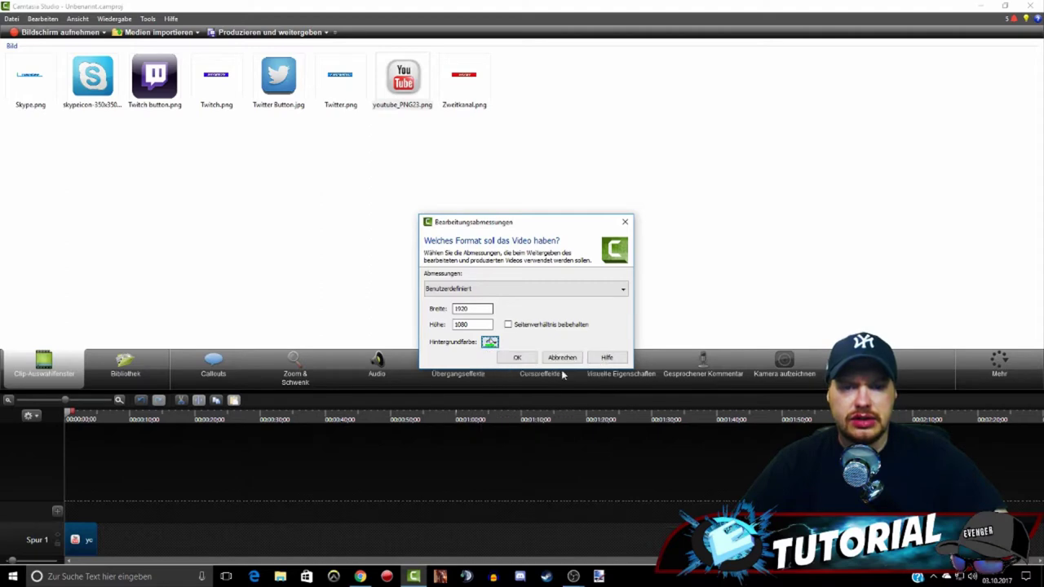
{"action": "left_click", "coordinate": [521, 359]}
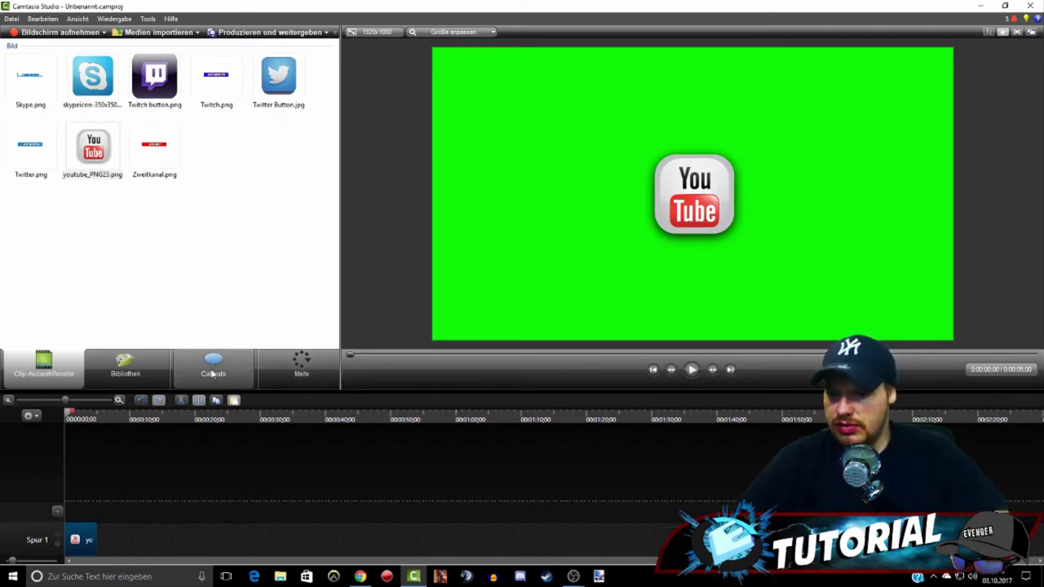
- Apply the Unschärfe (radial) transition to the start of the YouTube clip on Spur 1
{"action": "left_click", "coordinate": [301, 368]}
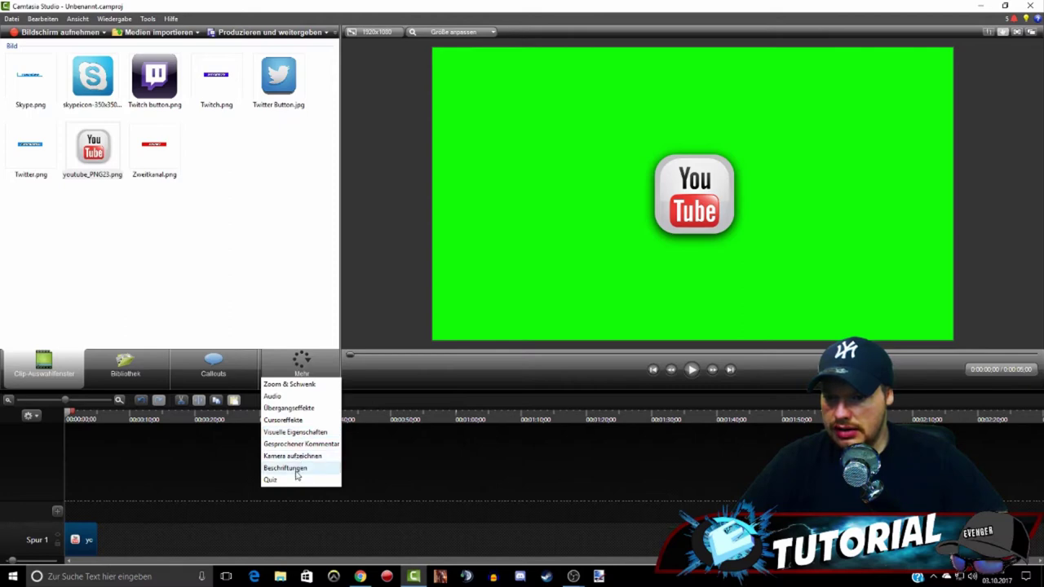
{"action": "left_click", "coordinate": [296, 409]}
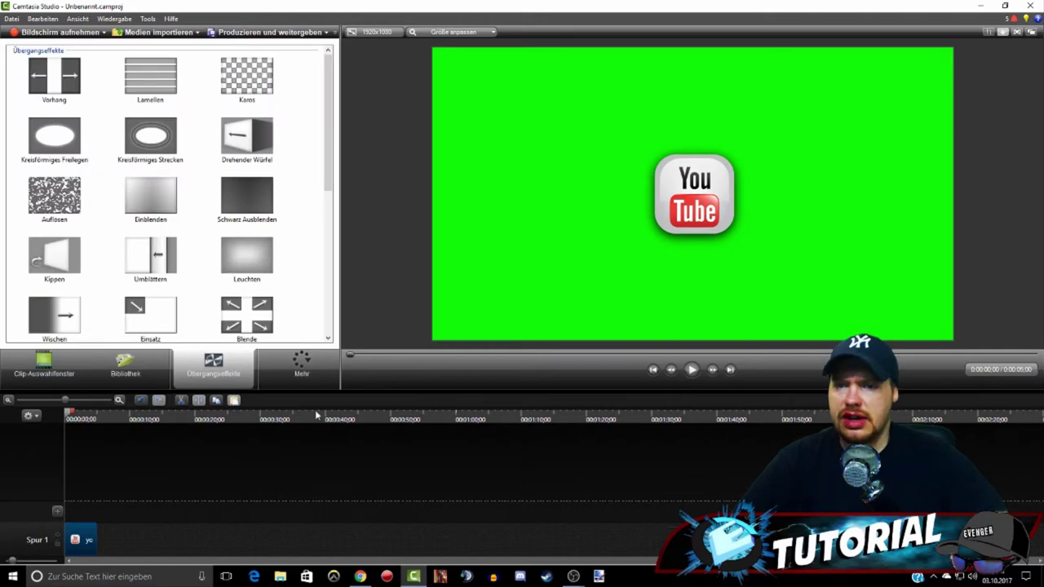
{"action": "scroll", "coordinate": [235, 269], "scroll_direction": "down", "scroll_amount": 3}
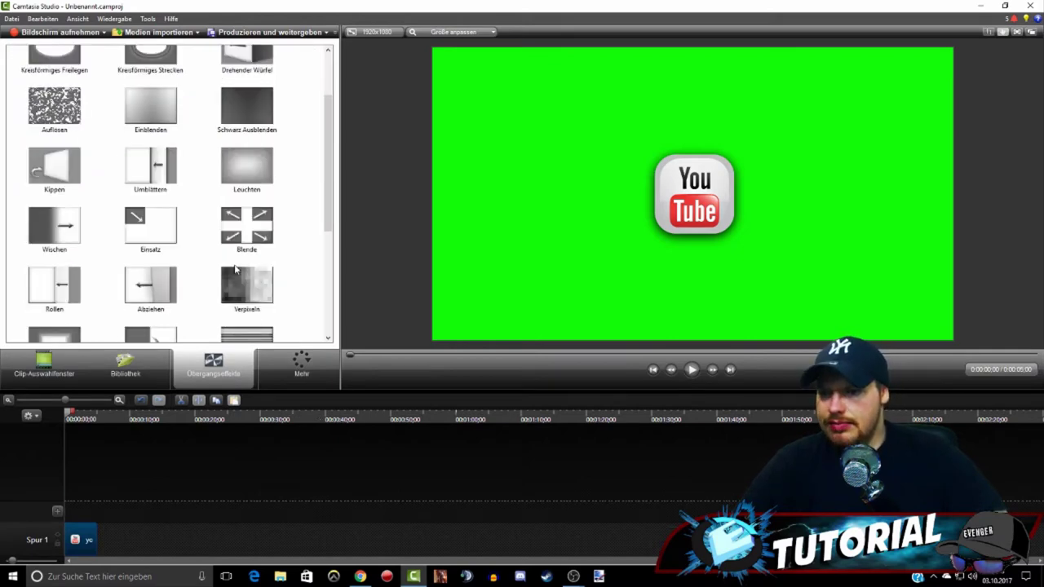
{"action": "scroll", "coordinate": [235, 269], "scroll_direction": "down", "scroll_amount": 2}
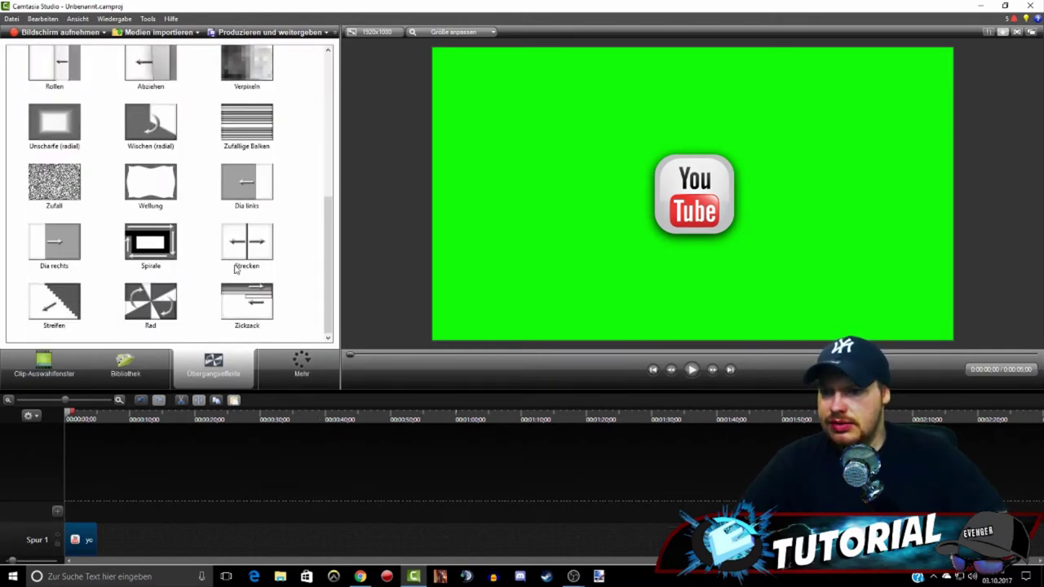
{"action": "left_click", "coordinate": [71, 127]}
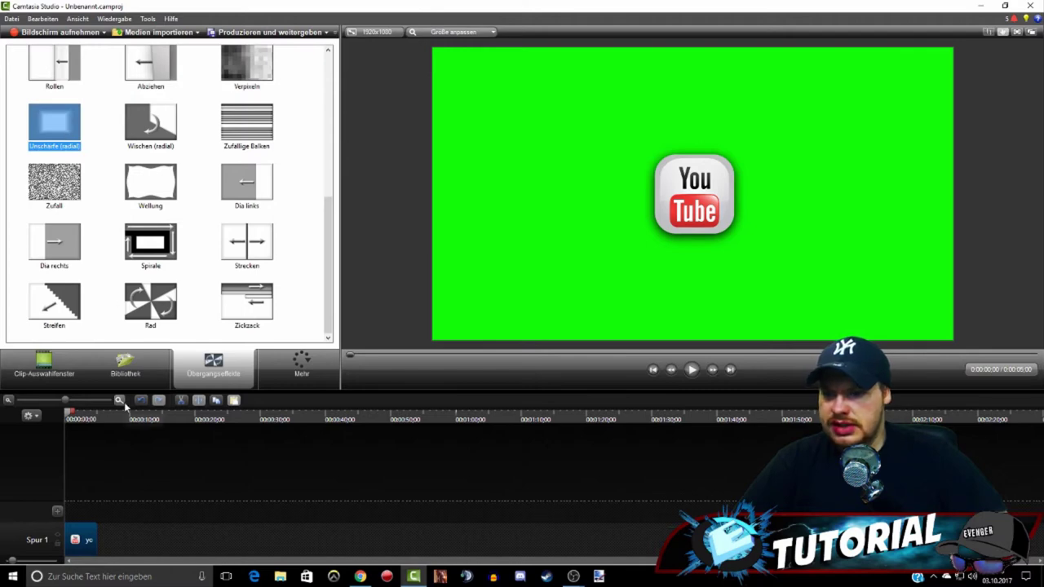
{"action": "left_click_drag", "start_coordinate": [53, 123], "coordinate": [81, 538]}
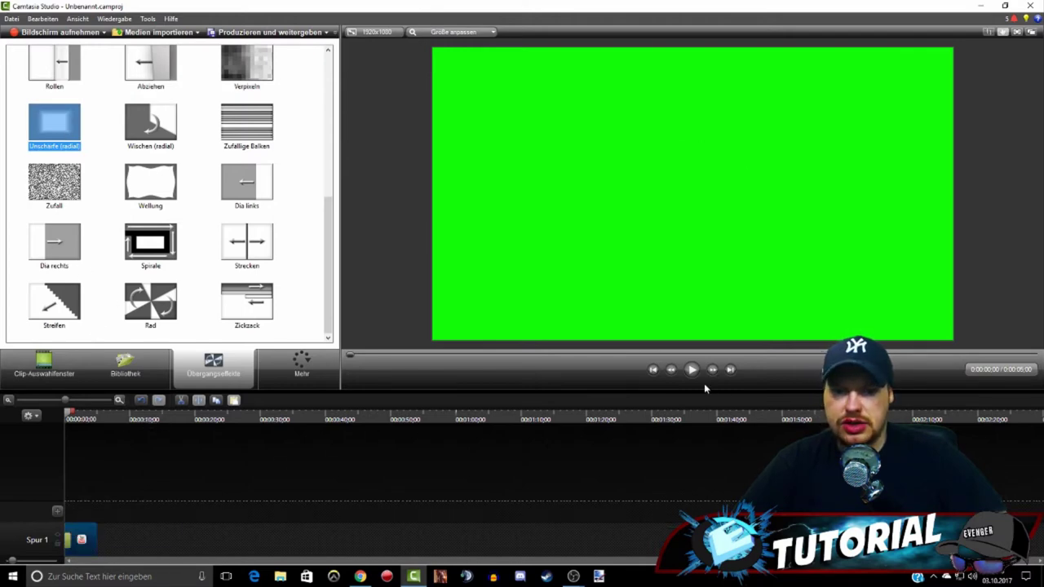
- Zoom the timeline, preview the fade-in, and park the playhead at 0:00:01:00
{"action": "left_click", "coordinate": [96, 400]}
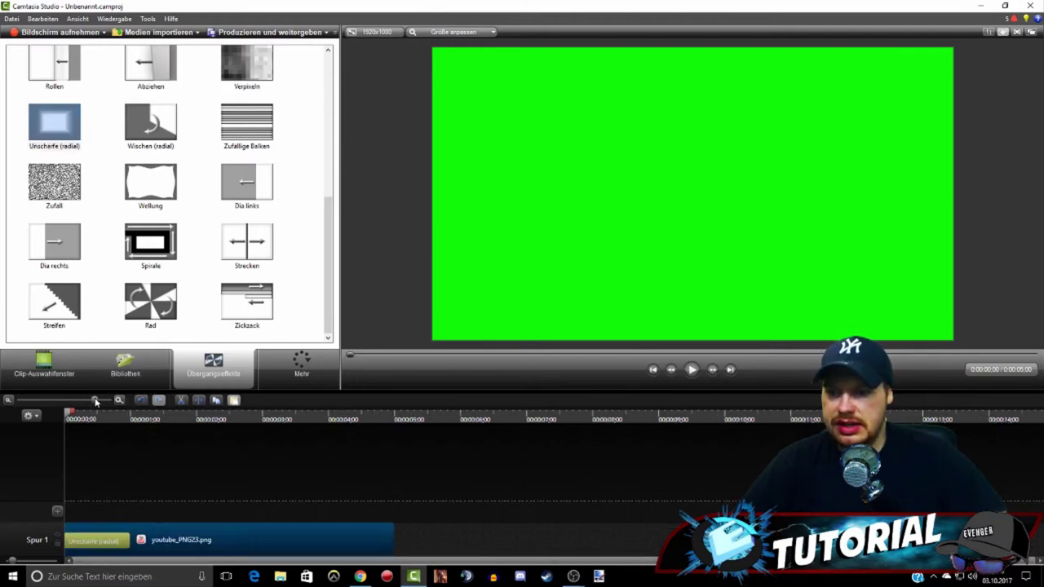
{"action": "left_click", "coordinate": [697, 369]}
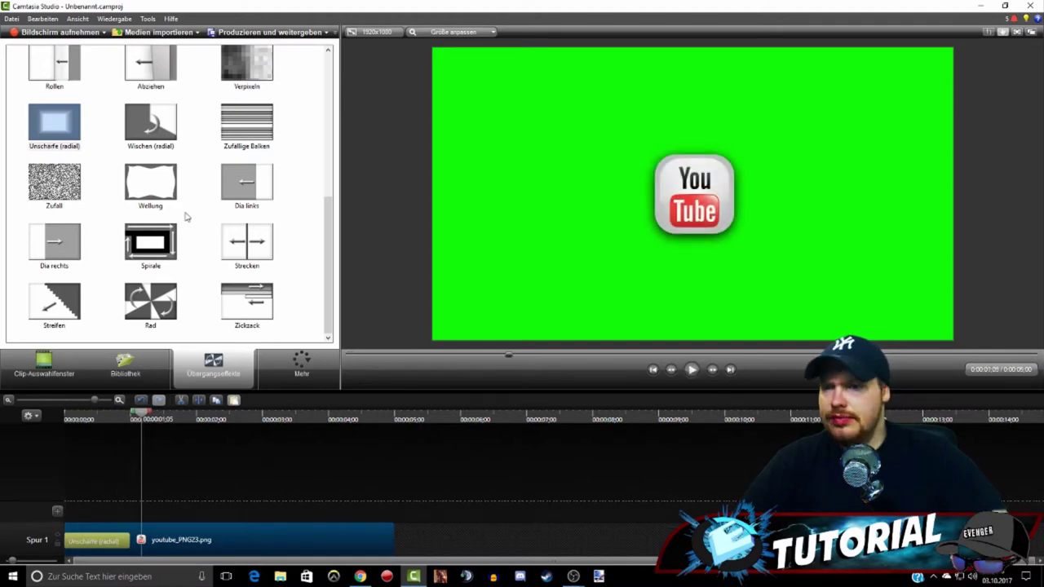
{"action": "scroll", "coordinate": [187, 216], "scroll_direction": "up", "scroll_amount": 4}
{"action": "scroll", "coordinate": [124, 200], "scroll_direction": "up", "scroll_amount": 3}
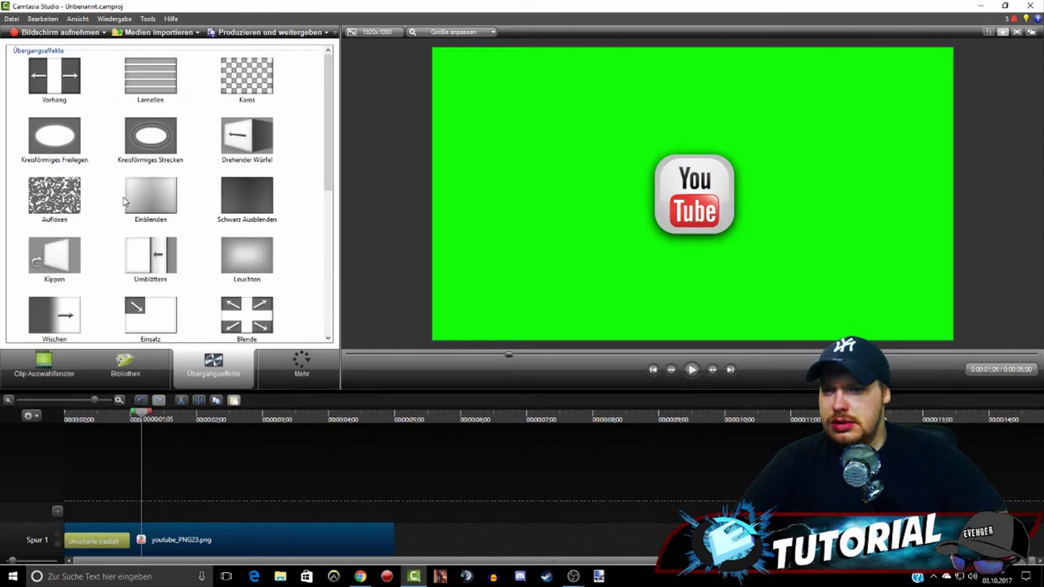
{"action": "scroll", "coordinate": [125, 201], "scroll_direction": "down", "scroll_amount": 3}
{"action": "scroll", "coordinate": [124, 201], "scroll_direction": "down", "scroll_amount": 3}
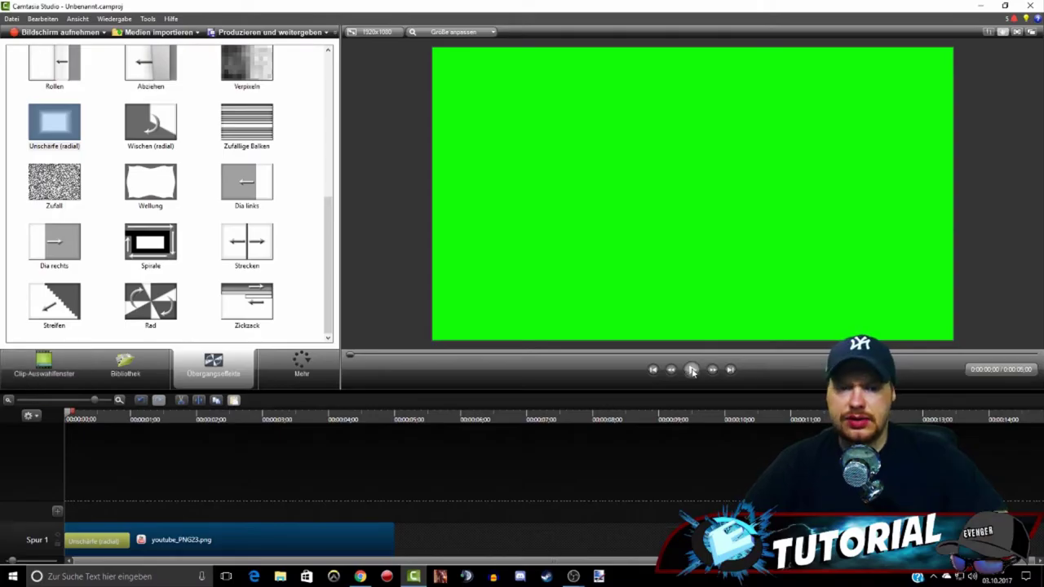
{"action": "left_click", "coordinate": [691, 369]}
{"action": "left_click", "coordinate": [692, 369]}
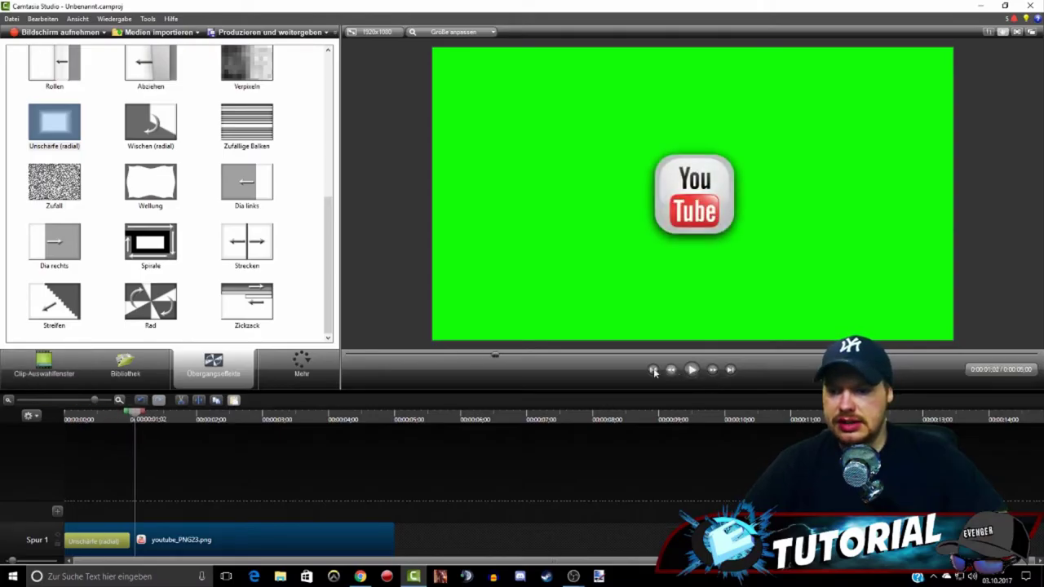
{"action": "left_click_drag", "start_coordinate": [134, 418], "coordinate": [131, 417]}
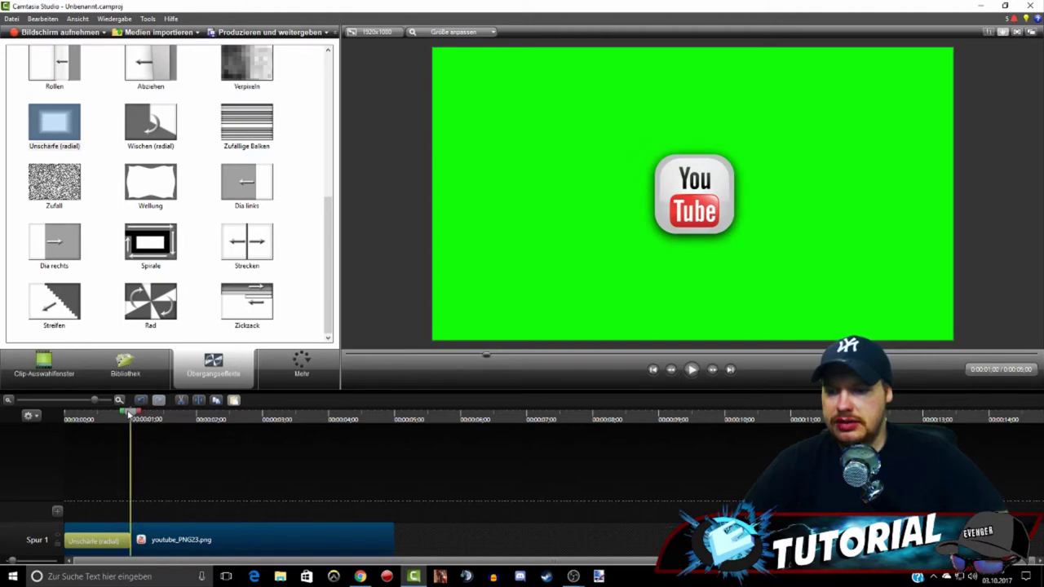
{"action": "left_click", "coordinate": [301, 365]}
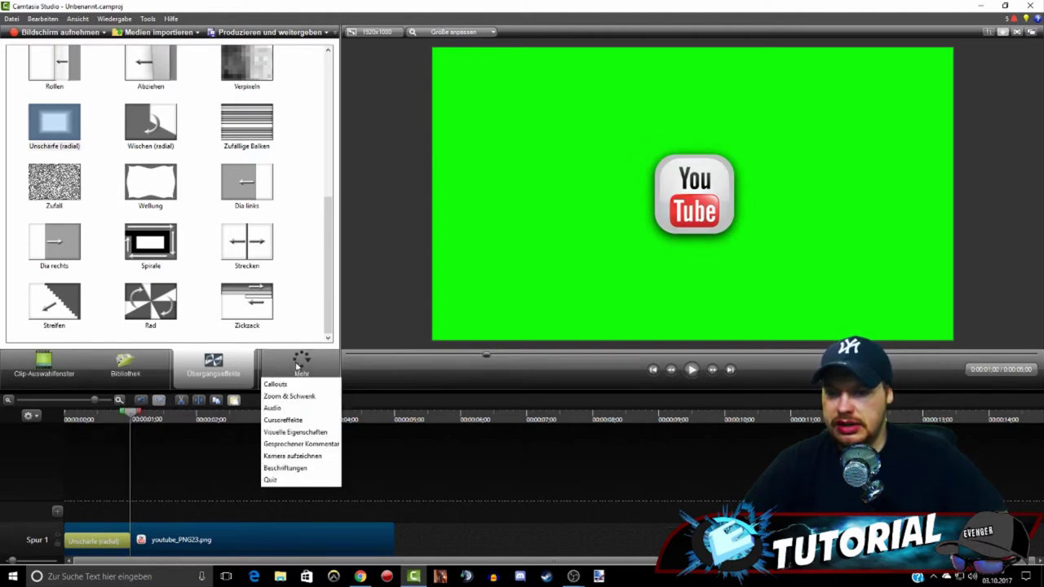
- Add a visual-properties animation sliding the YouTube logo left to X −557, lasting until 1:10
{"action": "left_click", "coordinate": [295, 432]}
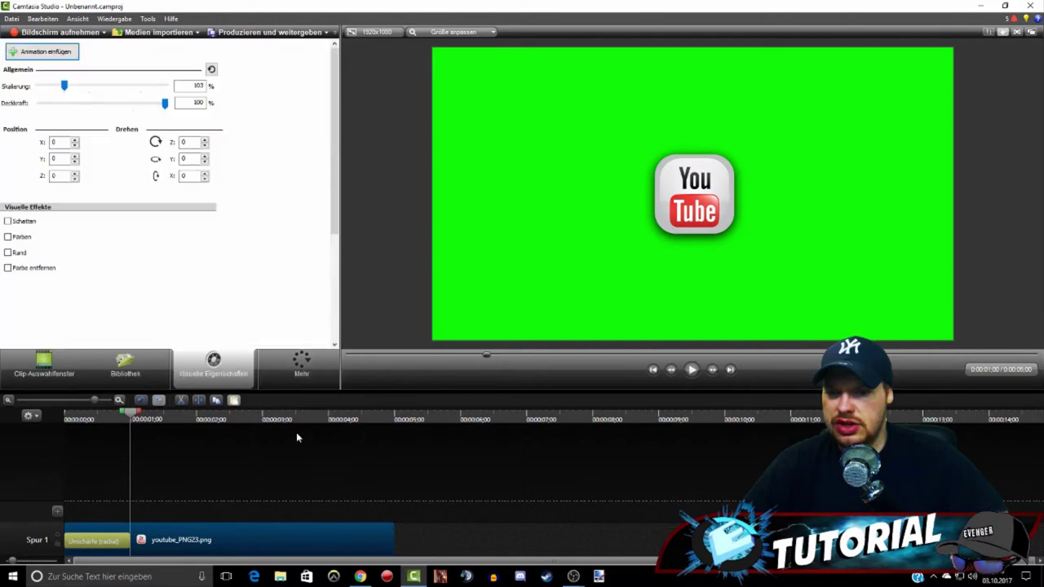
{"action": "left_click", "coordinate": [36, 54]}
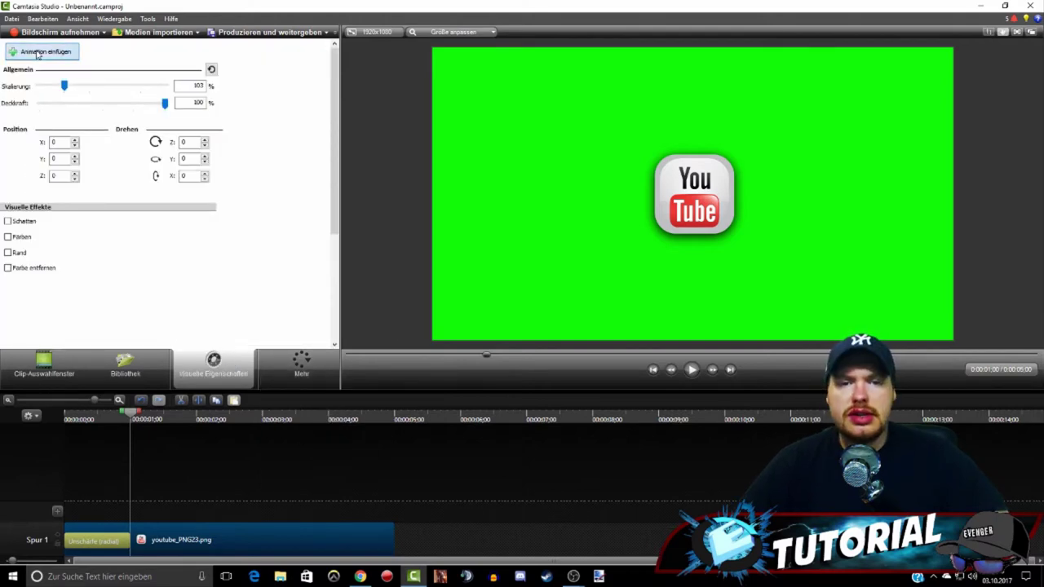
{"action": "left_click_drag", "start_coordinate": [690, 194], "coordinate": [696, 199]}
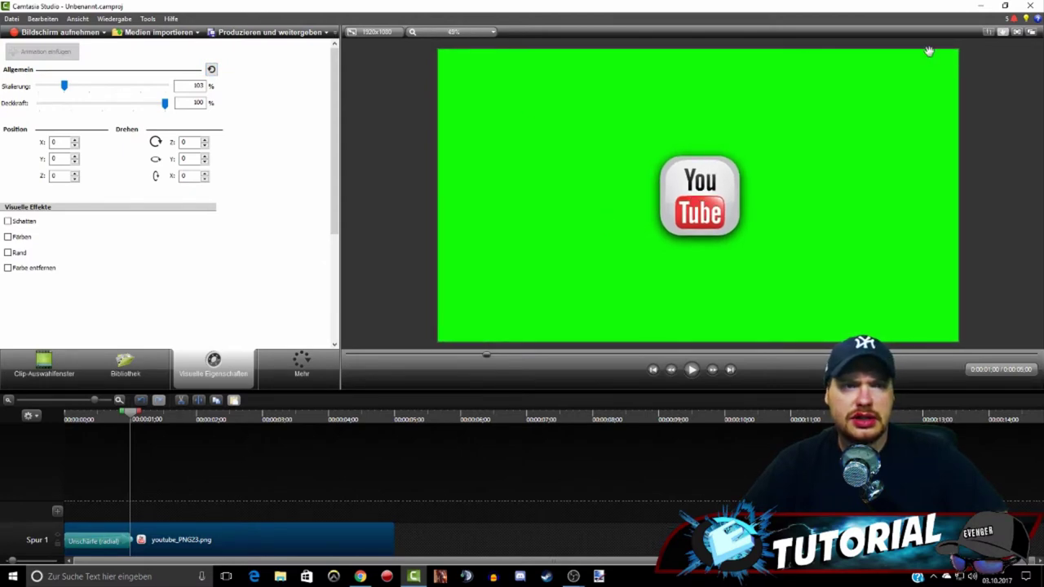
{"action": "left_click", "coordinate": [1004, 32]}
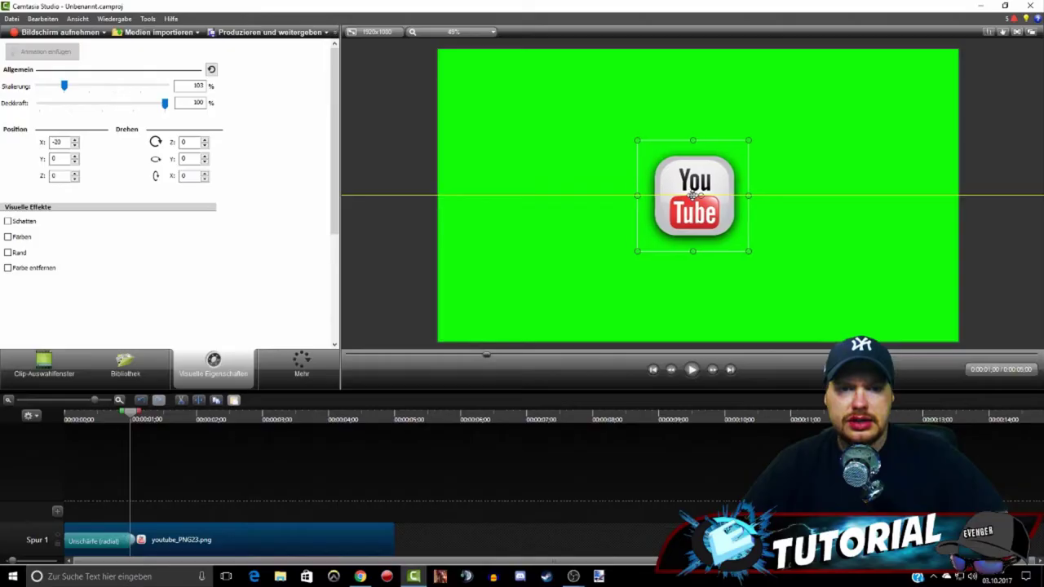
{"action": "left_click_drag", "start_coordinate": [699, 197], "coordinate": [548, 196]}
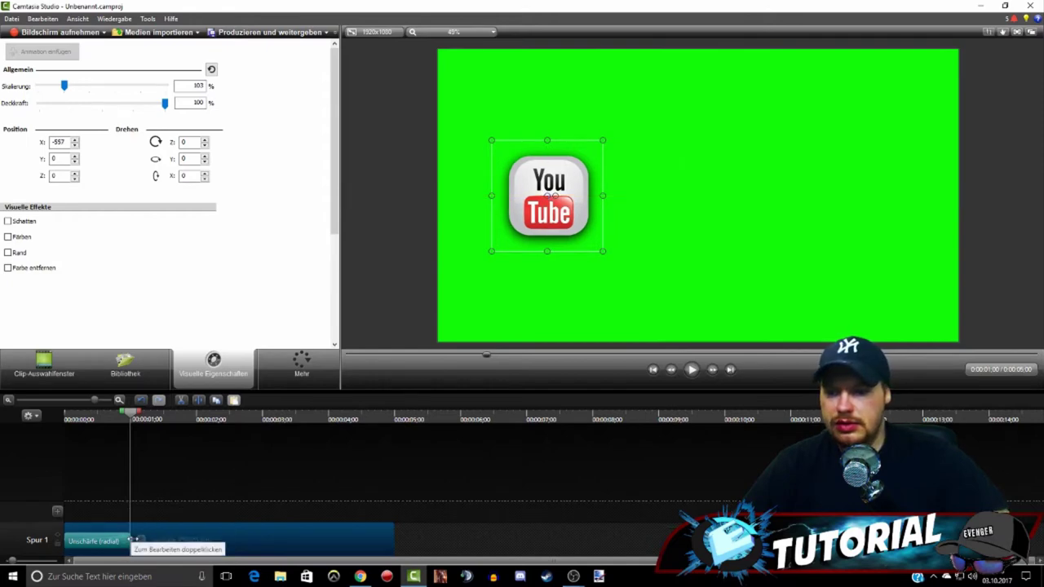
{"action": "left_click_drag", "start_coordinate": [131, 540], "coordinate": [160, 539]}
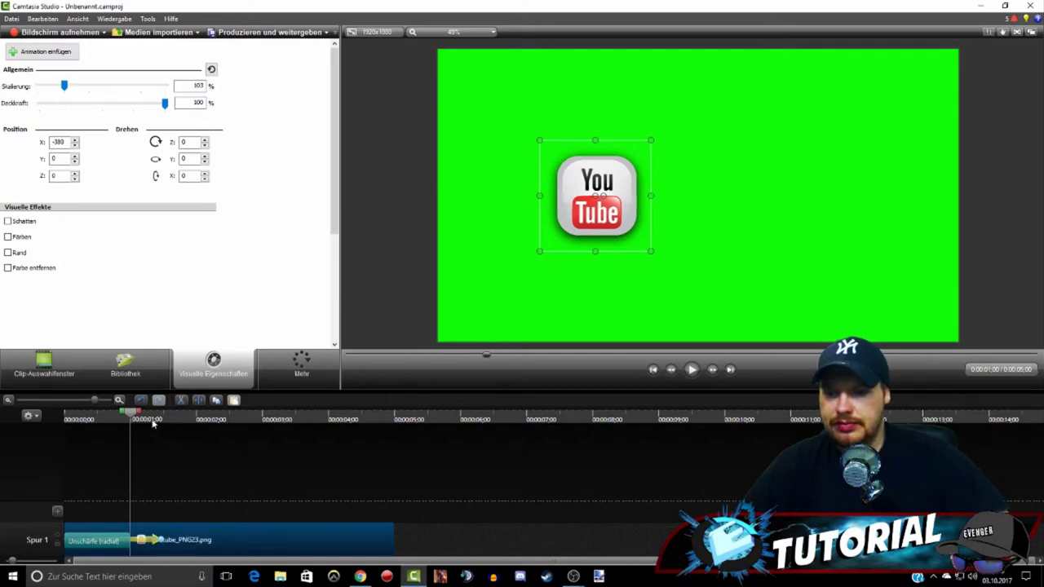
- Preview the slide, delete the Unschärfe (radial) transition, and make the slide animation start later
{"action": "left_click_drag", "start_coordinate": [129, 417], "coordinate": [15, 421]}
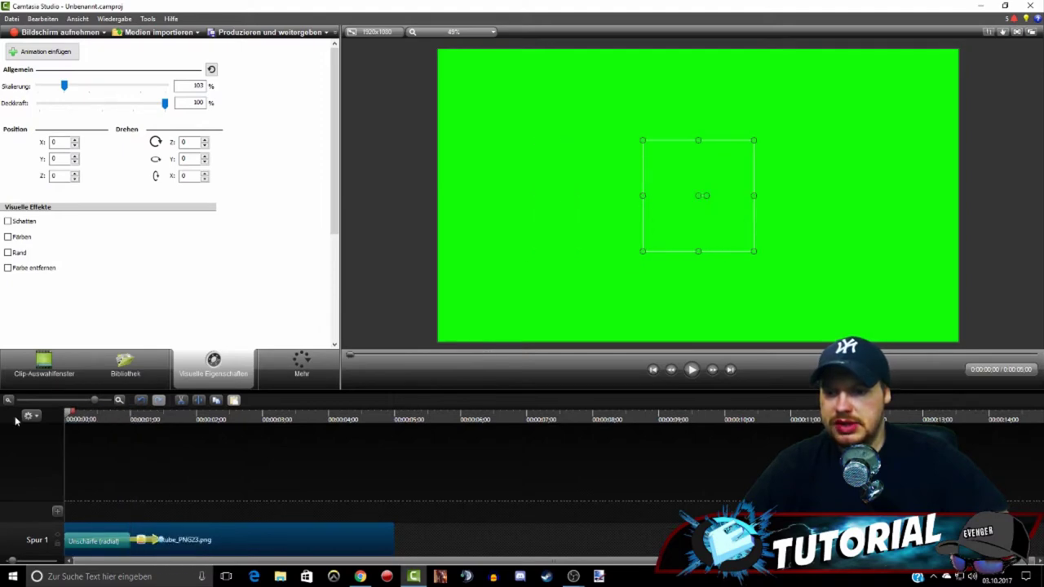
{"action": "left_click", "coordinate": [692, 370]}
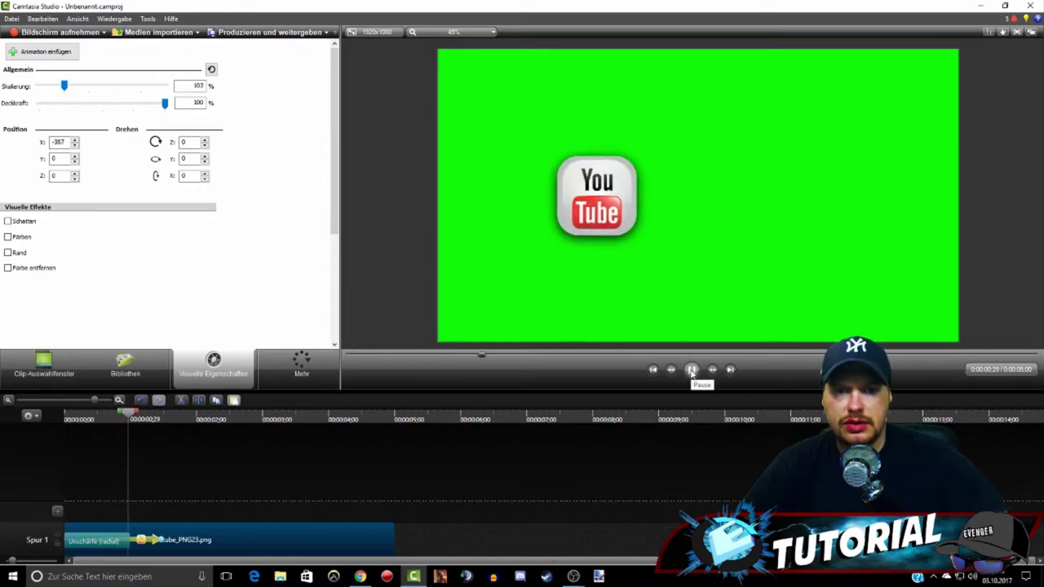
{"action": "left_click", "coordinate": [691, 370]}
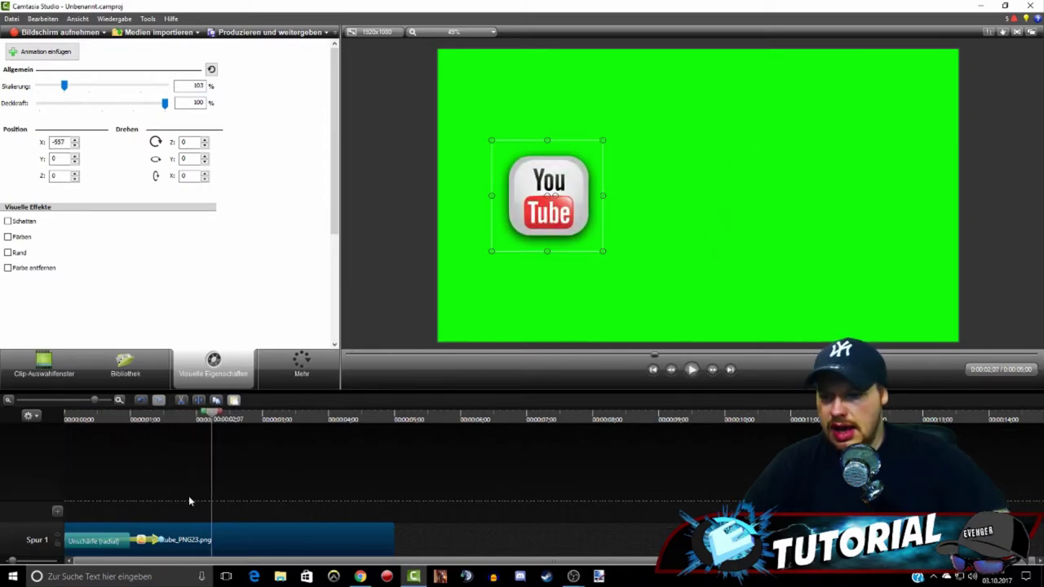
{"action": "left_click", "coordinate": [112, 543]}
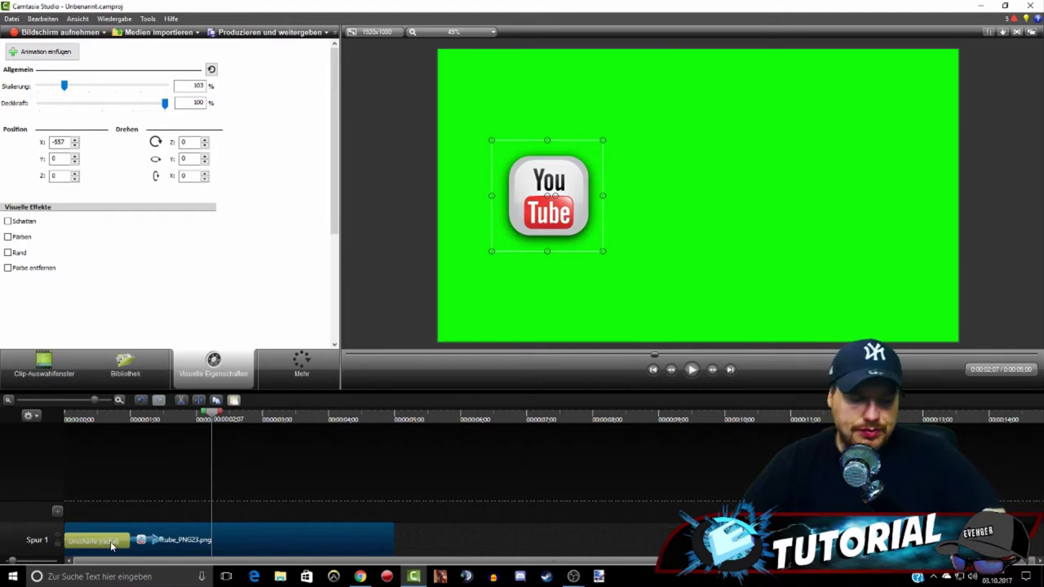
{"action": "key", "text": "Delete"}
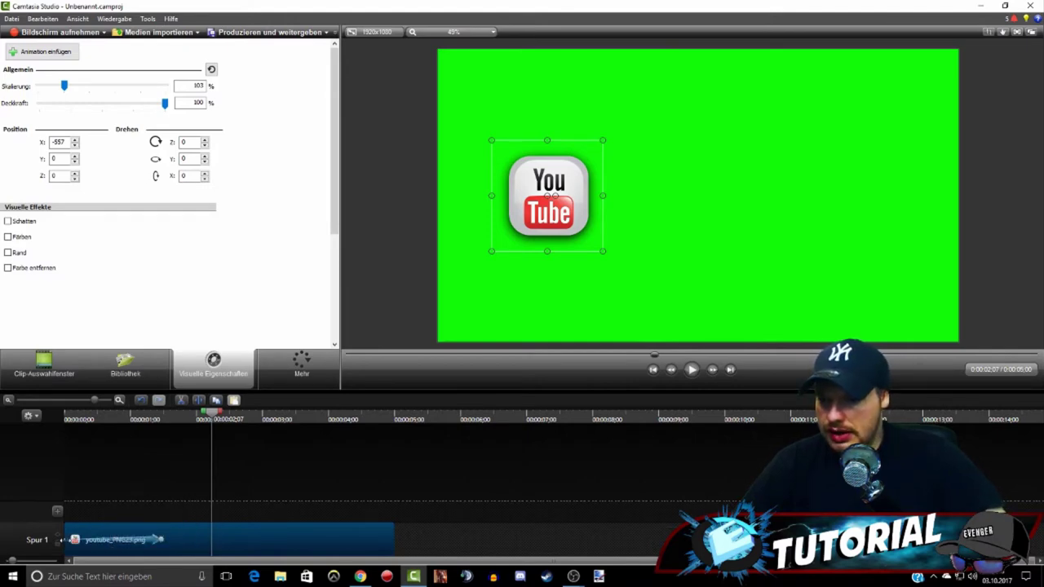
{"action": "left_click_drag", "start_coordinate": [65, 540], "coordinate": [132, 538]}
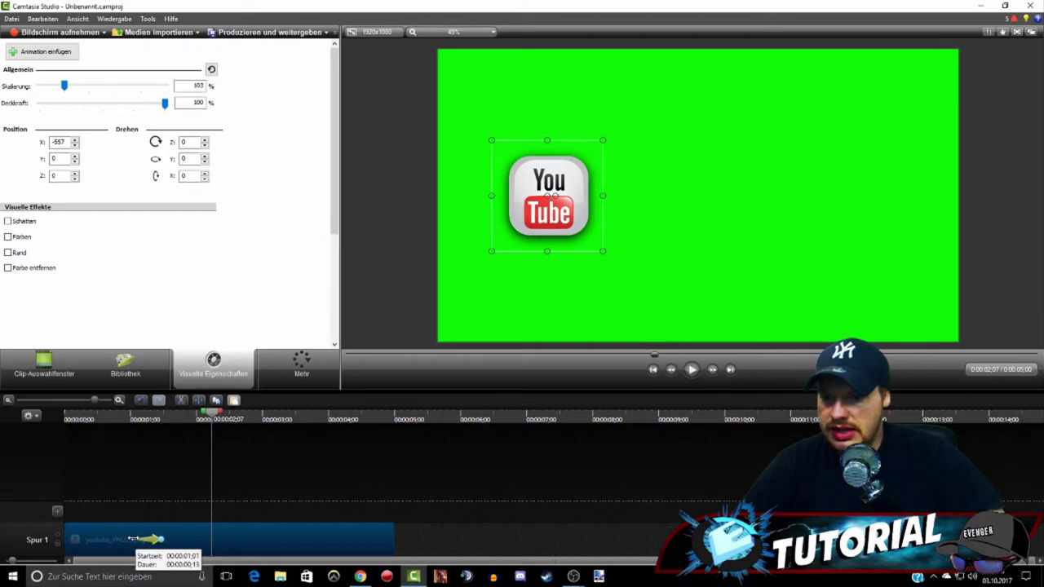
- Reapply Unschärfe (radial) to the logo clip's start, preview from the beginning, and stop near 1:14
{"action": "left_click", "coordinate": [300, 375]}
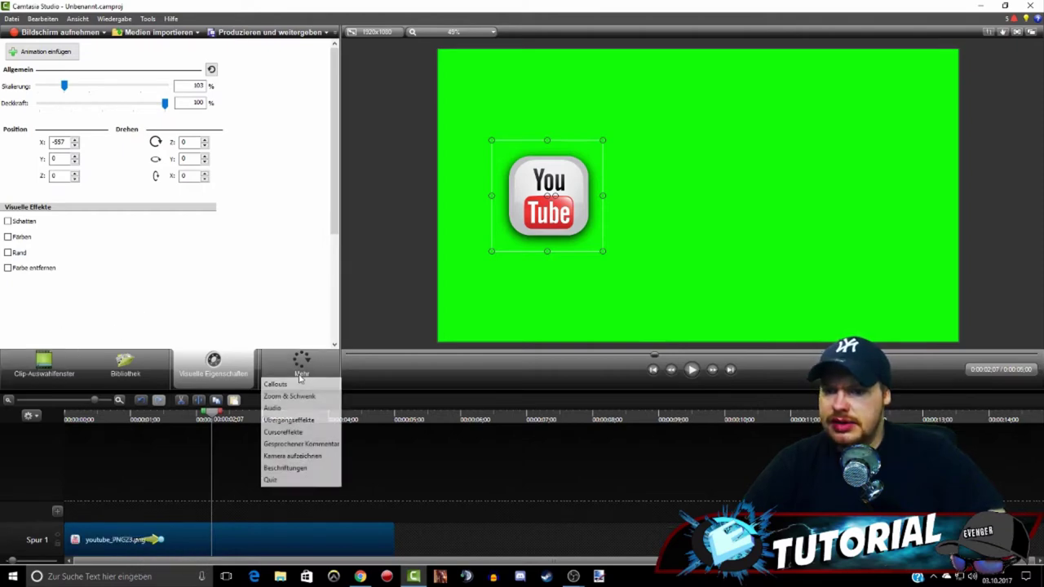
{"action": "left_click", "coordinate": [298, 420]}
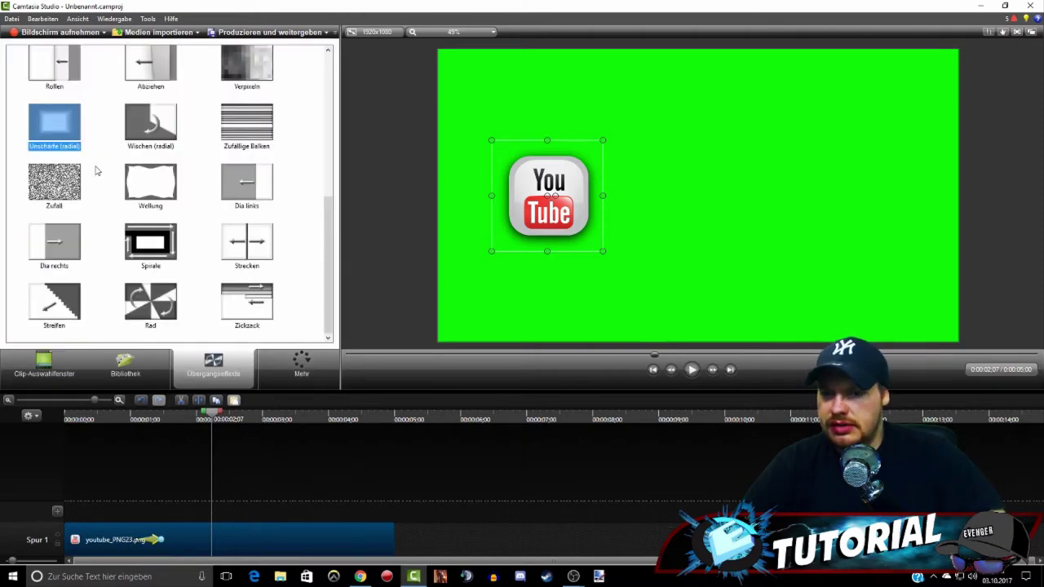
{"action": "left_click_drag", "start_coordinate": [59, 141], "coordinate": [89, 540]}
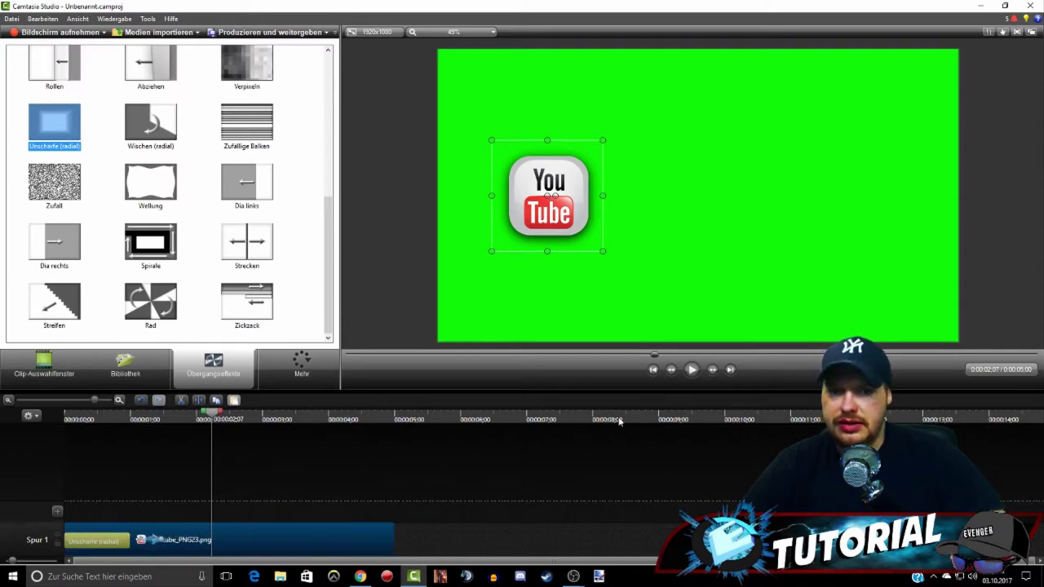
{"action": "left_click_drag", "start_coordinate": [214, 416], "coordinate": [66, 417]}
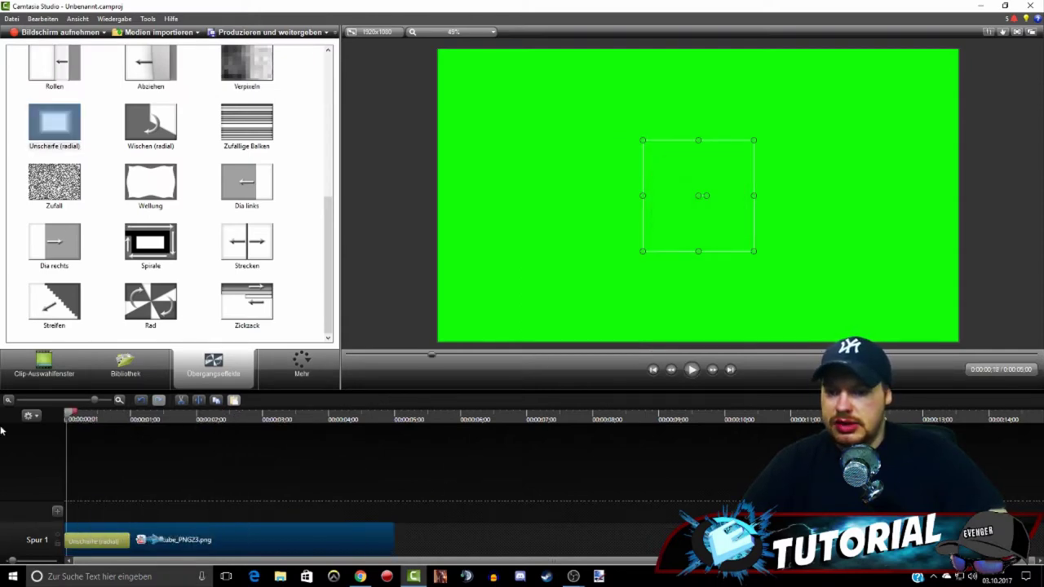
{"action": "left_click", "coordinate": [691, 370]}
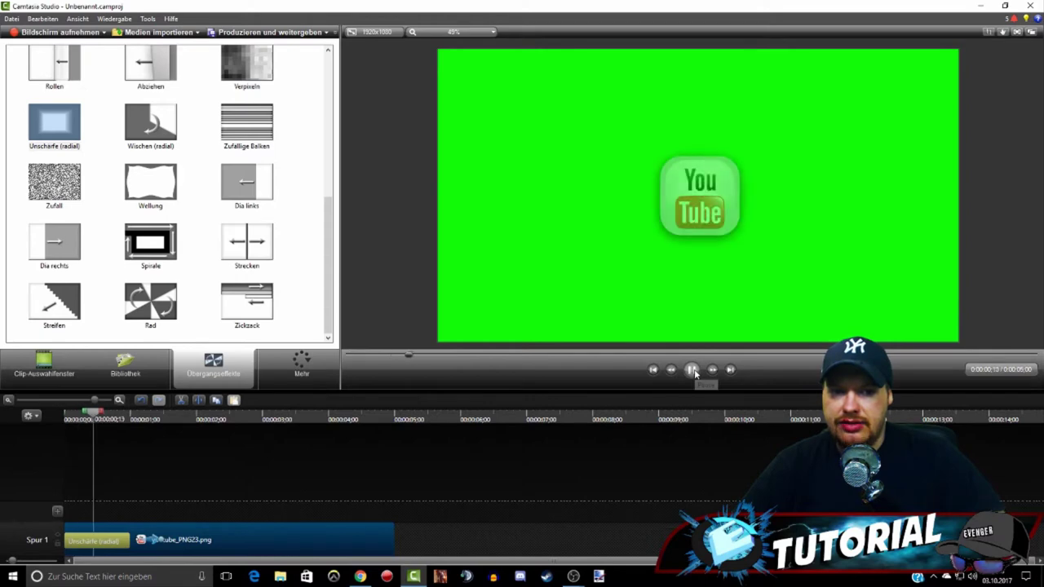
{"action": "left_click", "coordinate": [691, 370]}
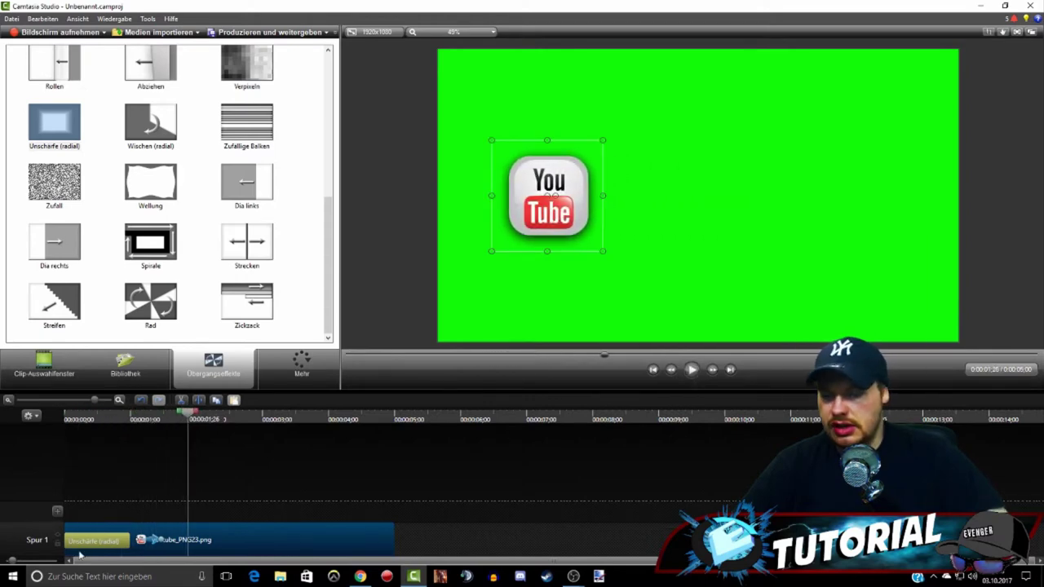
{"action": "left_click_drag", "start_coordinate": [191, 418], "coordinate": [166, 418]}
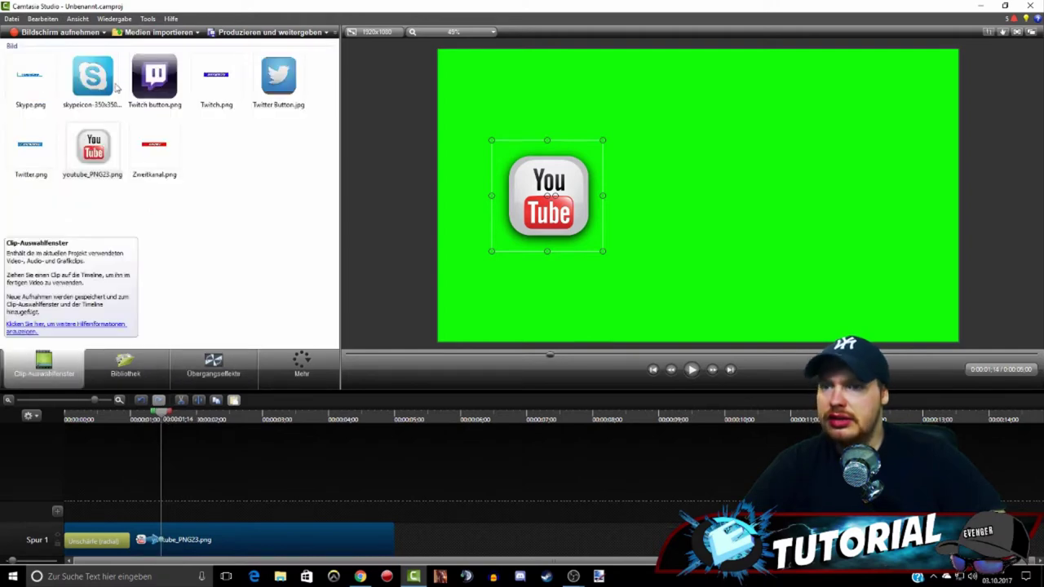
- Put Zweitkanal.png on Spur 2, trimmed to the logo clip's end, and fit the EVENGER banner beside the logo
{"action": "mouse_move", "coordinate": [152, 163]}
{"action": "left_mouse_down"}
{"action": "mouse_move", "coordinate": [166, 517]}
{"action": "mouse_move", "coordinate": [198, 507]}
{"action": "left_mouse_up"}
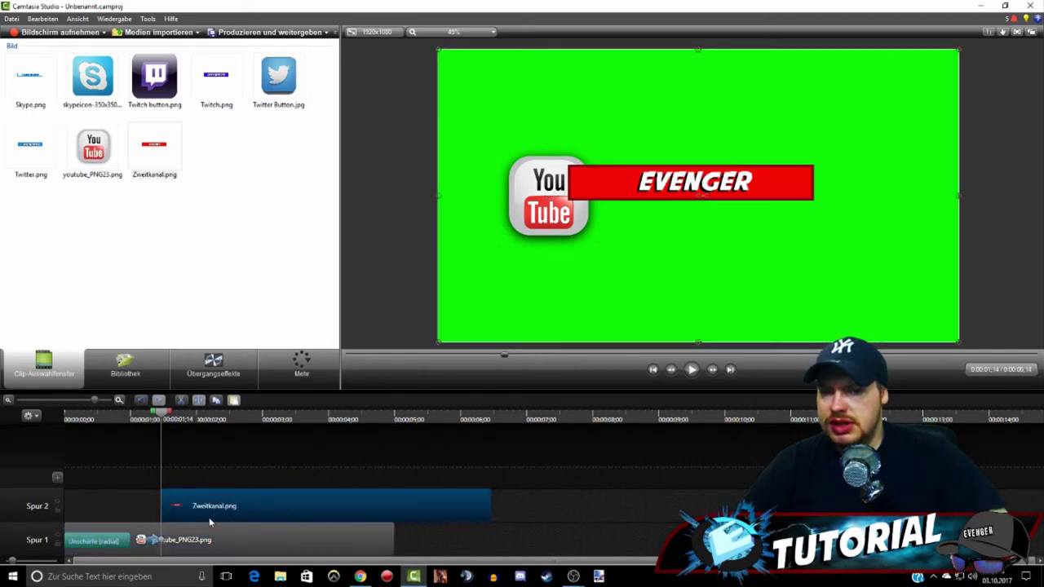
{"action": "left_click_drag", "start_coordinate": [489, 506], "coordinate": [393, 505]}
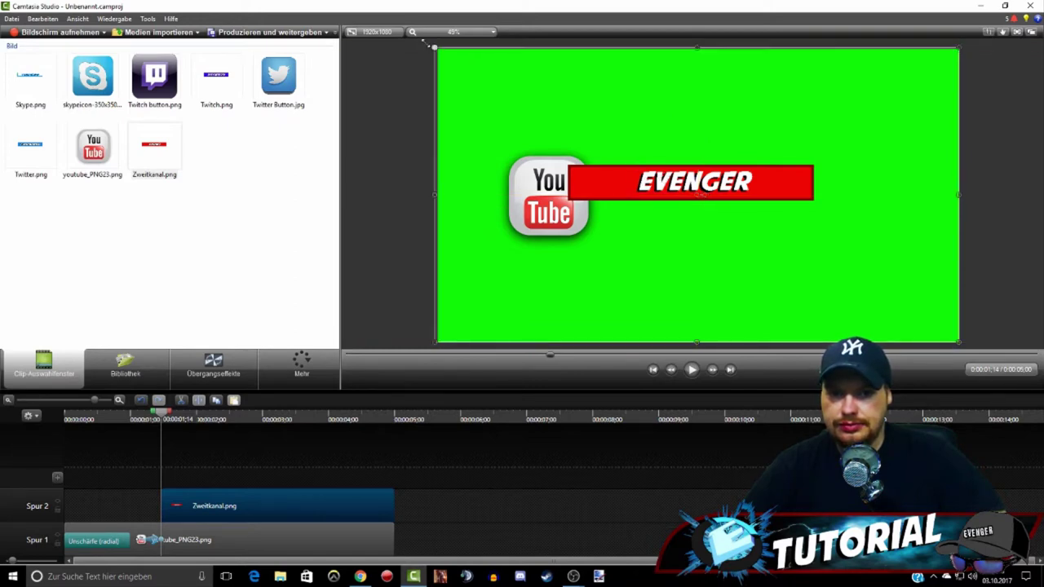
{"action": "left_click_drag", "start_coordinate": [438, 51], "coordinate": [266, 33]}
{"action": "left_click_drag", "start_coordinate": [604, 124], "coordinate": [766, 193]}
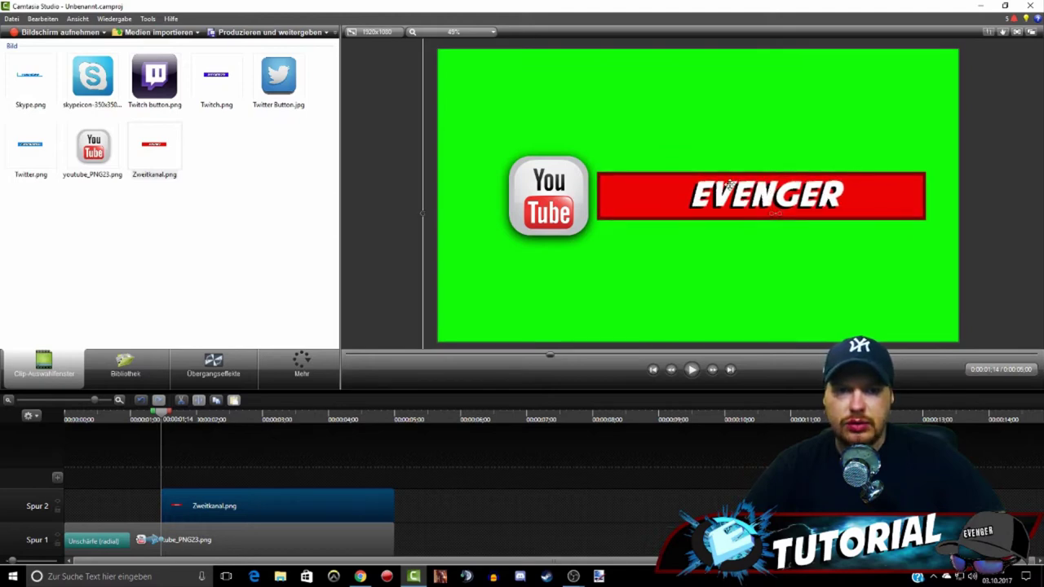
{"action": "left_click_drag", "start_coordinate": [726, 212], "coordinate": [746, 120]}
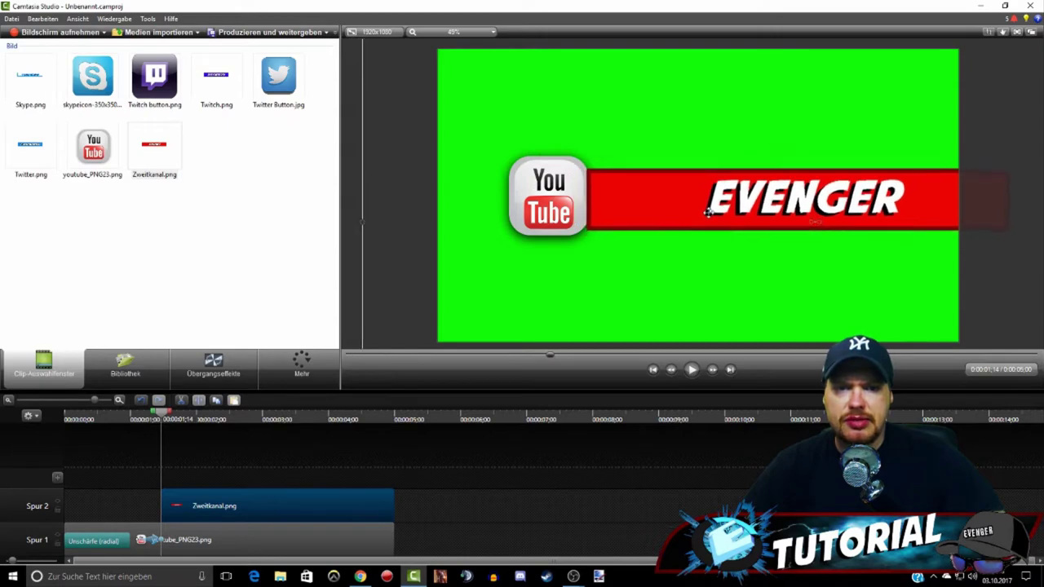
{"action": "mouse_move", "coordinate": [708, 212]}
{"action": "left_mouse_down"}
{"action": "mouse_move", "coordinate": [721, 211]}
{"action": "mouse_move", "coordinate": [692, 335]}
{"action": "mouse_move", "coordinate": [663, 287]}
{"action": "left_mouse_up"}
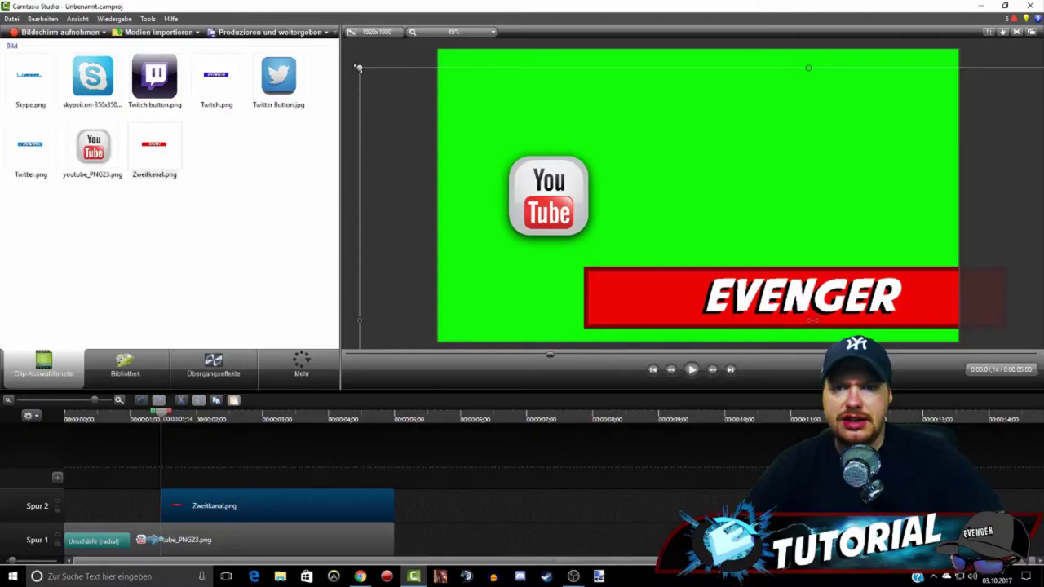
{"action": "left_click_drag", "start_coordinate": [663, 288], "coordinate": [639, 237]}
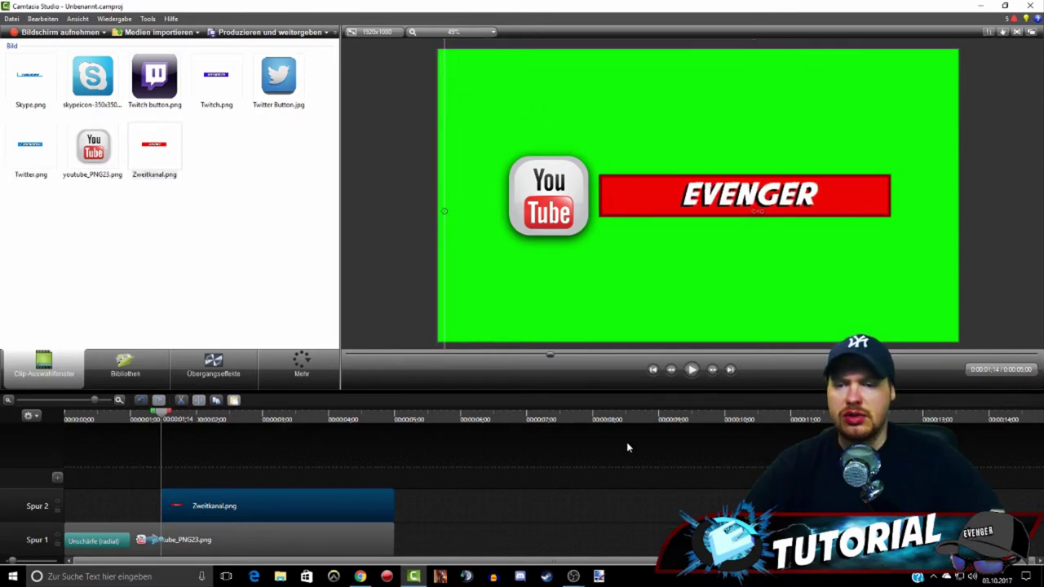
- Add a Wischen transition to the Zweitkanal.png clip, shift it slightly earlier, and replay from the start
{"action": "left_click", "coordinate": [213, 365]}
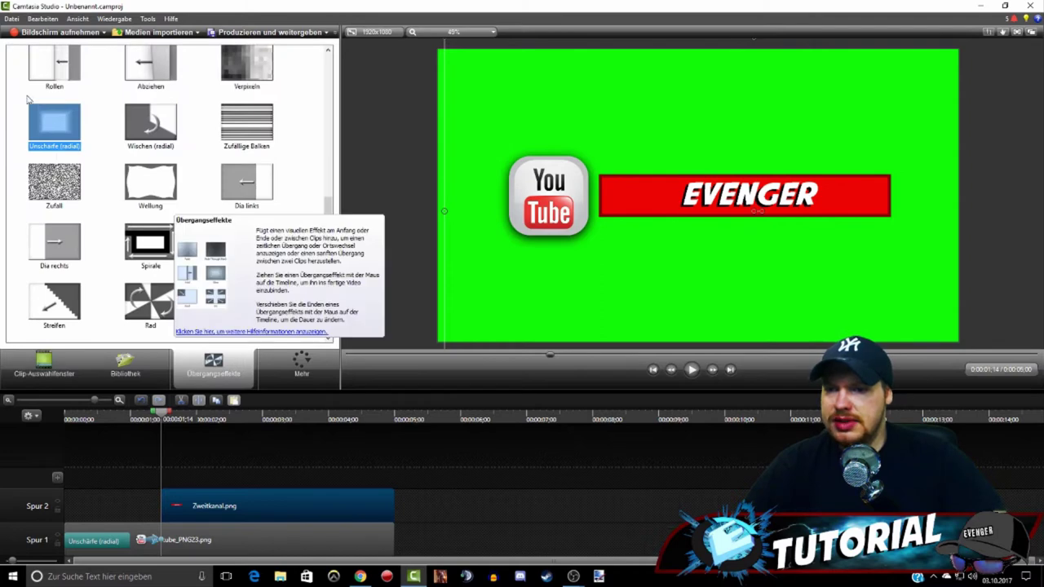
{"action": "scroll", "coordinate": [197, 184], "scroll_direction": "up", "scroll_amount": 3}
{"action": "scroll", "coordinate": [197, 184], "scroll_direction": "up", "scroll_amount": 2}
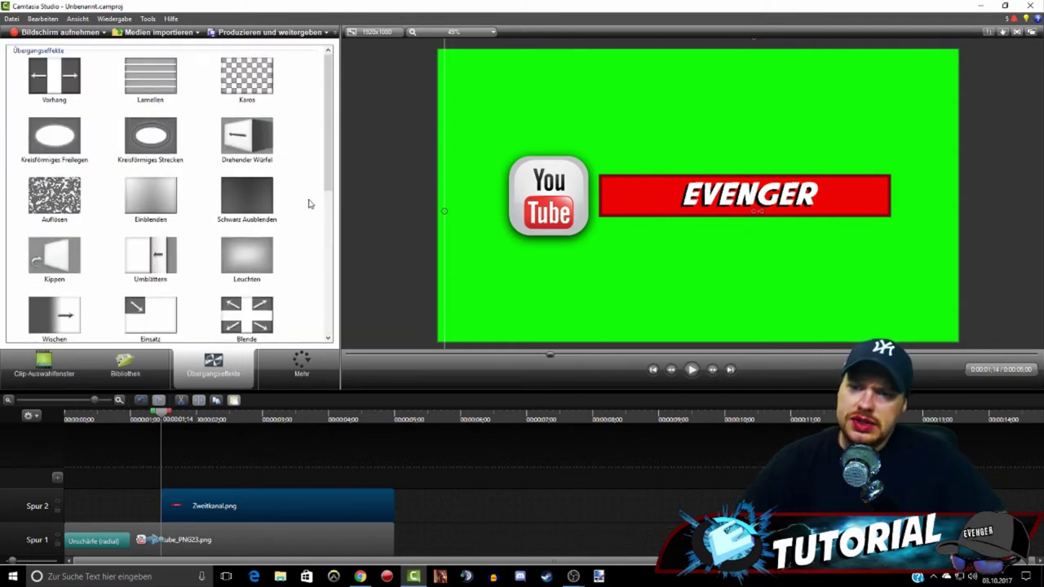
{"action": "scroll", "coordinate": [310, 204], "scroll_direction": "down", "scroll_amount": 2}
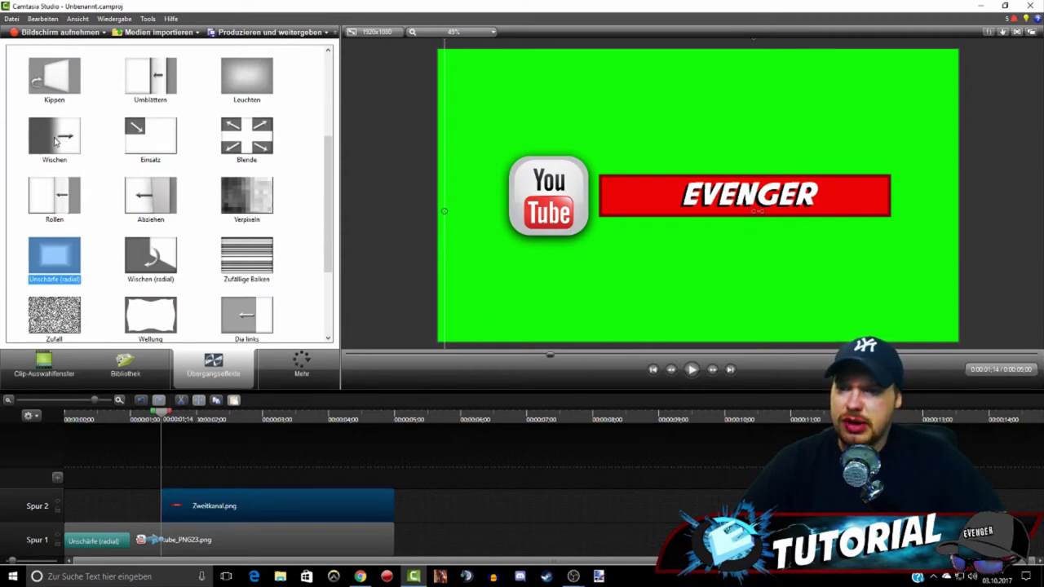
{"action": "left_click_drag", "start_coordinate": [55, 141], "coordinate": [171, 507]}
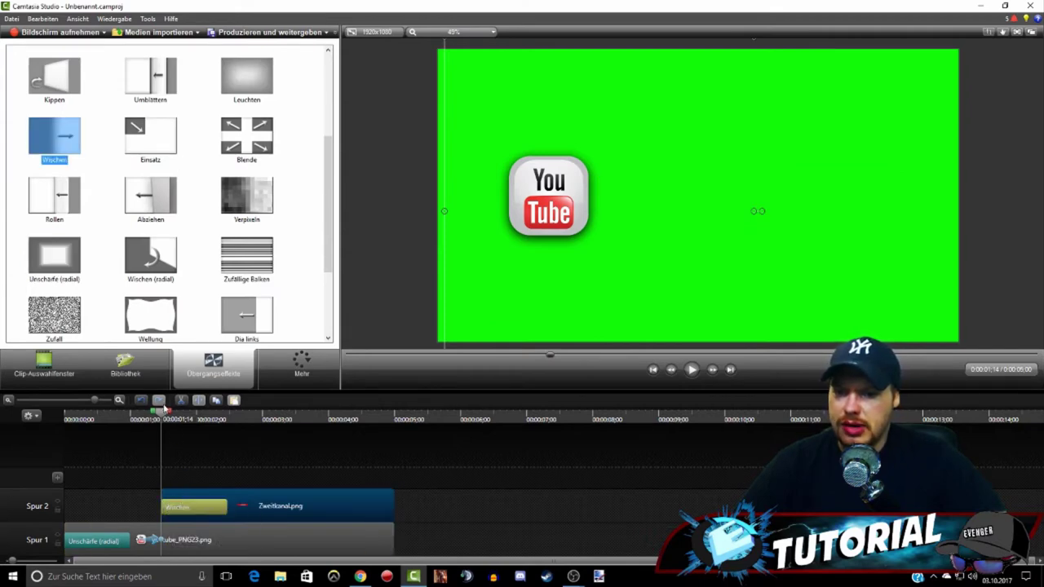
{"action": "left_click", "coordinate": [161, 414]}
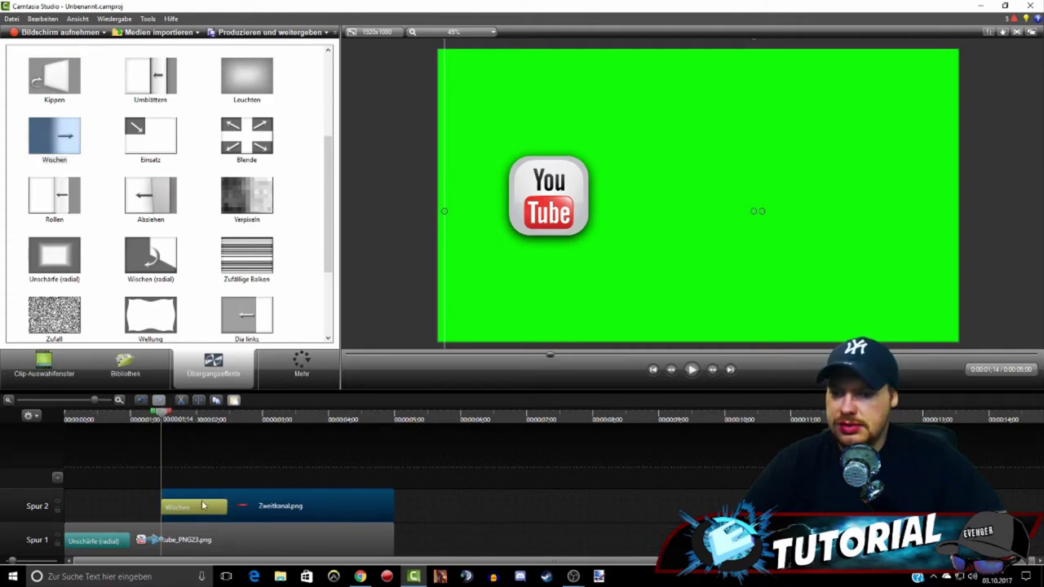
{"action": "left_click_drag", "start_coordinate": [247, 494], "coordinate": [223, 494]}
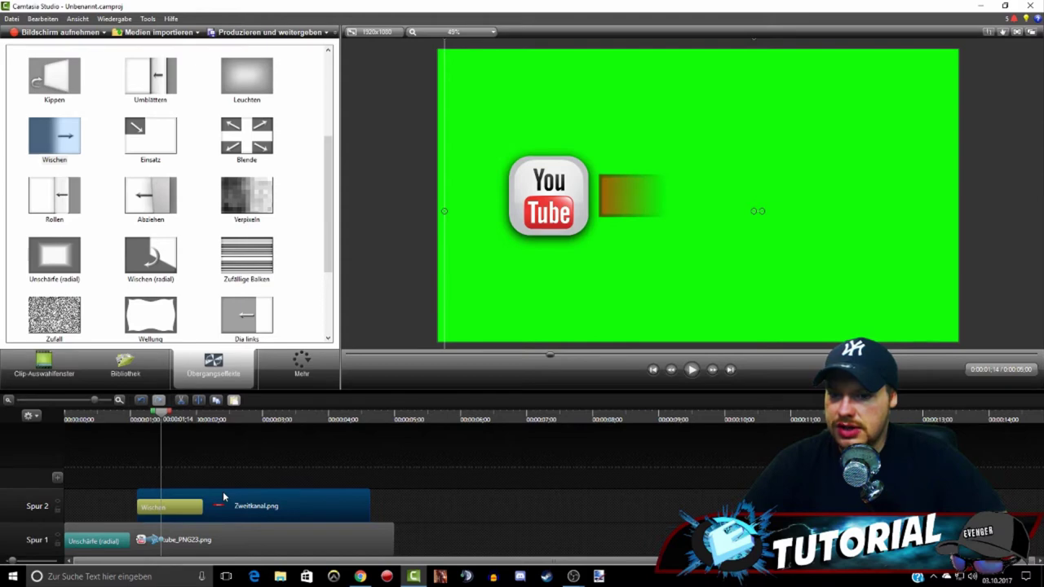
{"action": "key", "text": "ctrl+Home"}
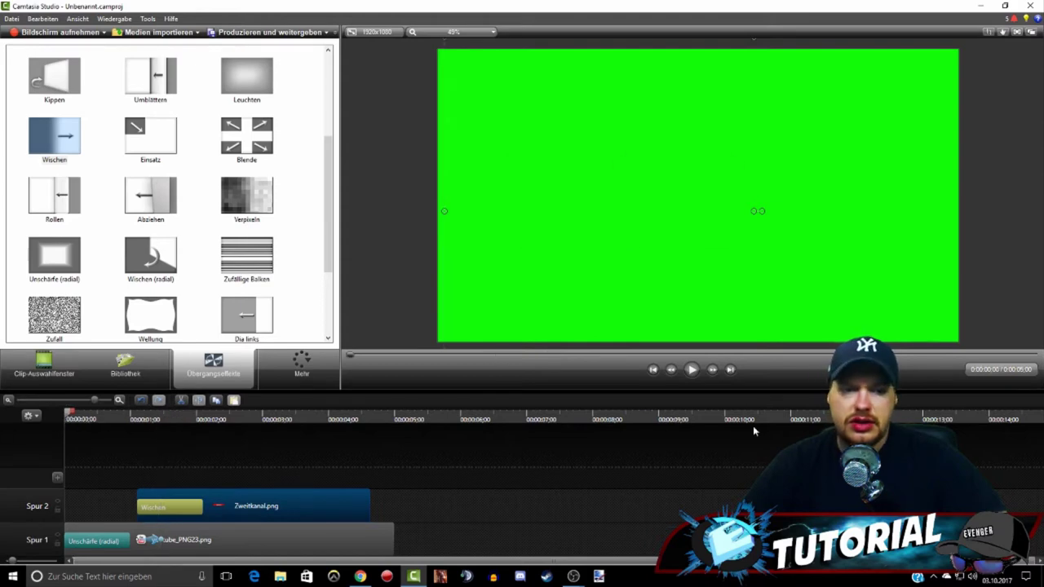
{"action": "left_click", "coordinate": [691, 371]}
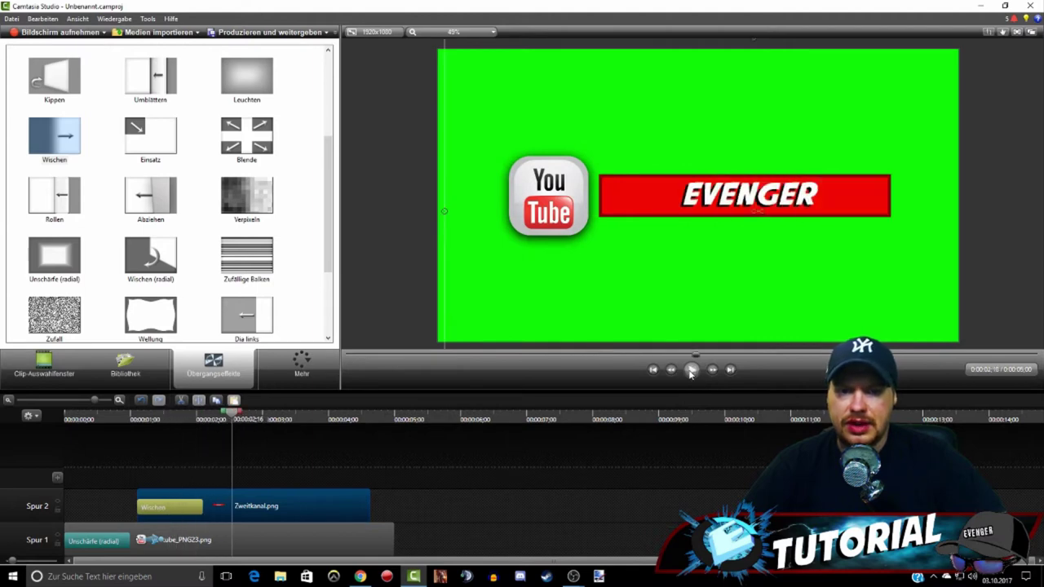
- Set the playhead at 0:00:03:28 and trim both the EVENGER banner and YouTube logo clips to end there
{"action": "left_click", "coordinate": [691, 369]}
{"action": "left_click_drag", "start_coordinate": [243, 501], "coordinate": [237, 501]}
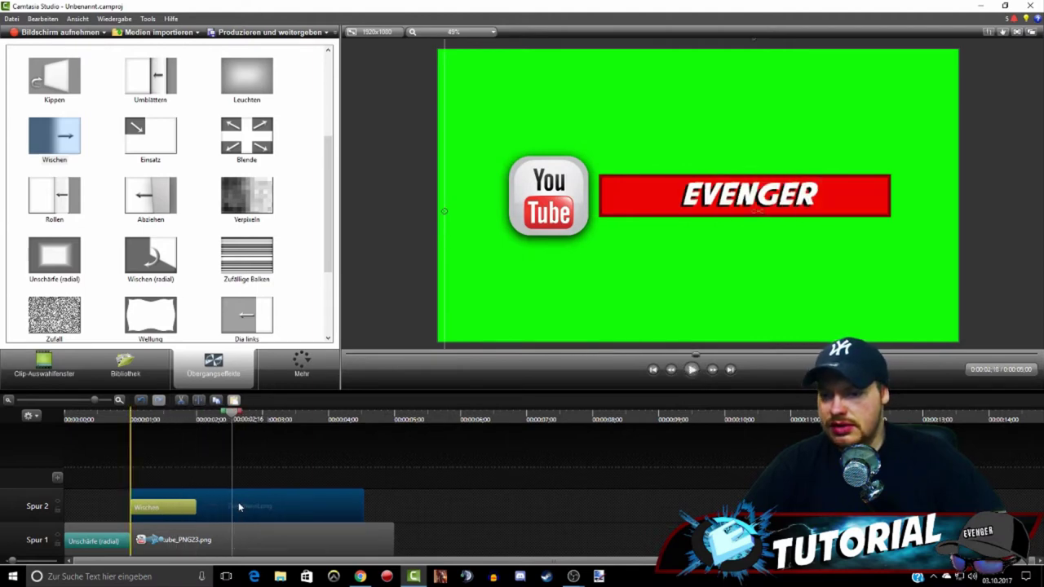
{"action": "left_click_drag", "start_coordinate": [232, 416], "coordinate": [34, 426]}
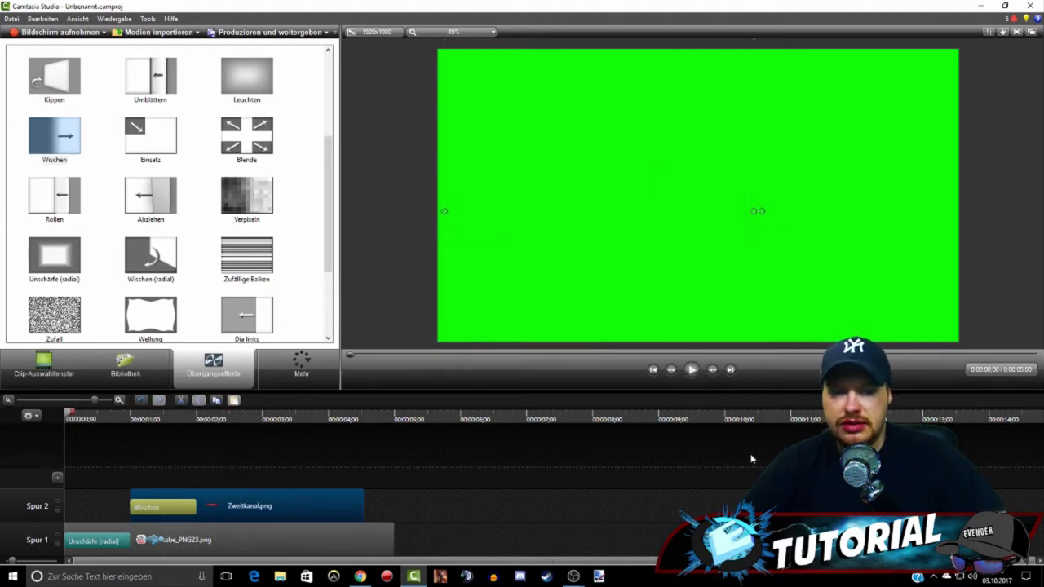
{"action": "left_click", "coordinate": [691, 369]}
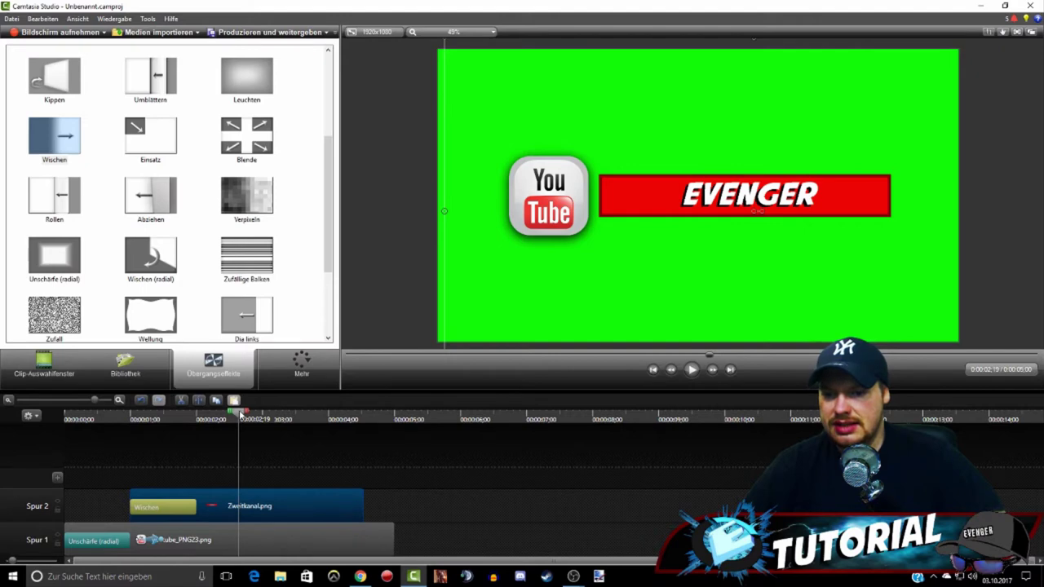
{"action": "left_click_drag", "start_coordinate": [242, 413], "coordinate": [325, 417]}
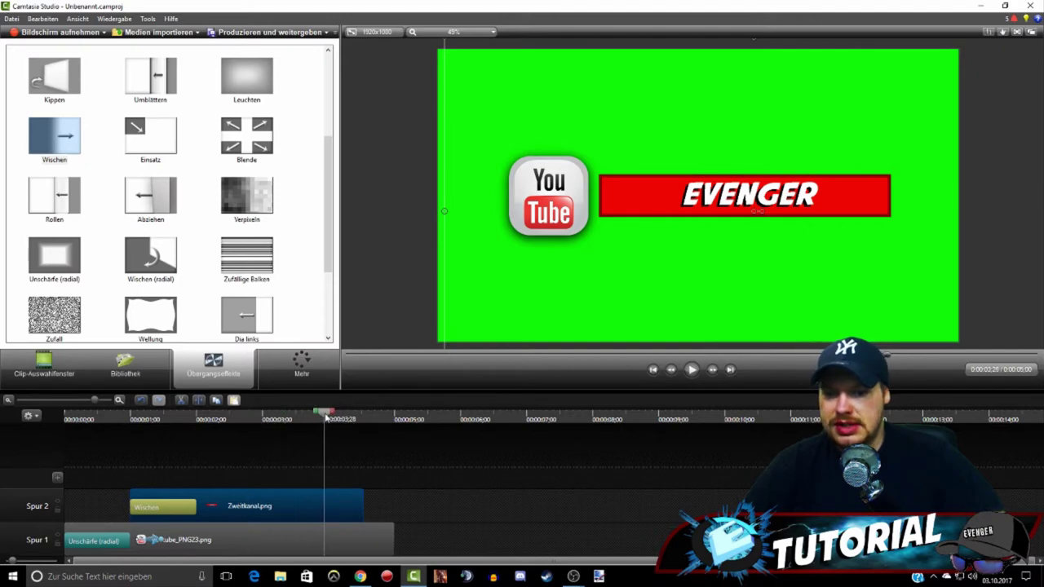
{"action": "left_click_drag", "start_coordinate": [364, 512], "coordinate": [324, 512]}
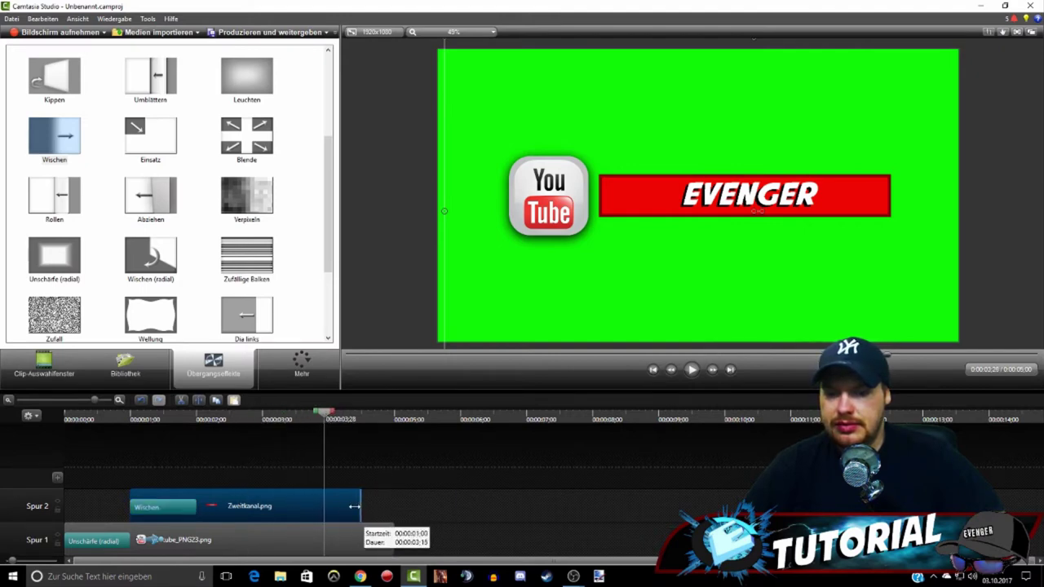
{"action": "left_click_drag", "start_coordinate": [393, 535], "coordinate": [325, 536]}
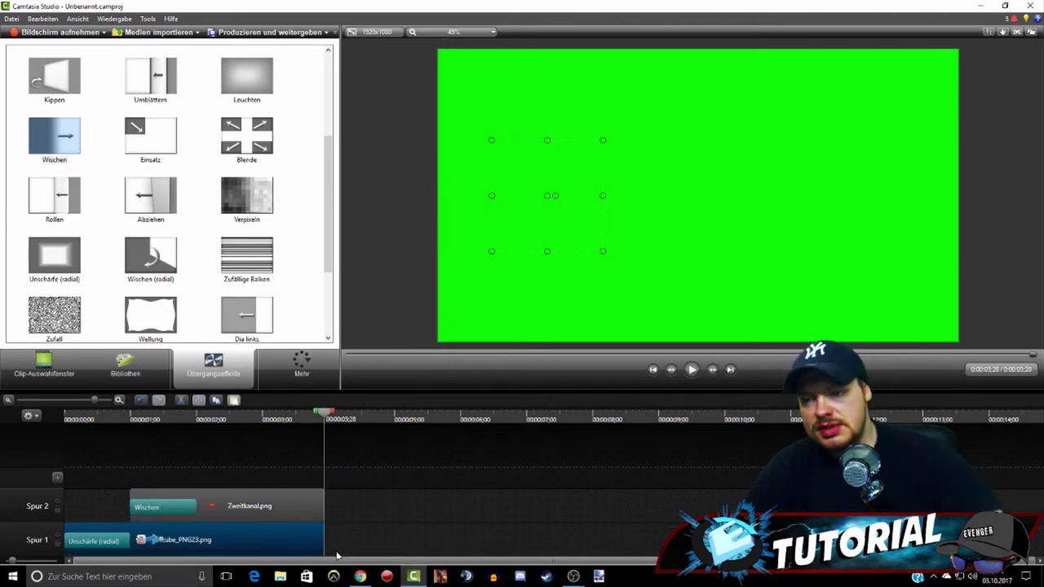
- Add Twitch button.png enlarged over the logo, trimmed to 3:28, and placed after the YouTube clip on Spur 1
{"action": "left_click", "coordinate": [43, 364]}
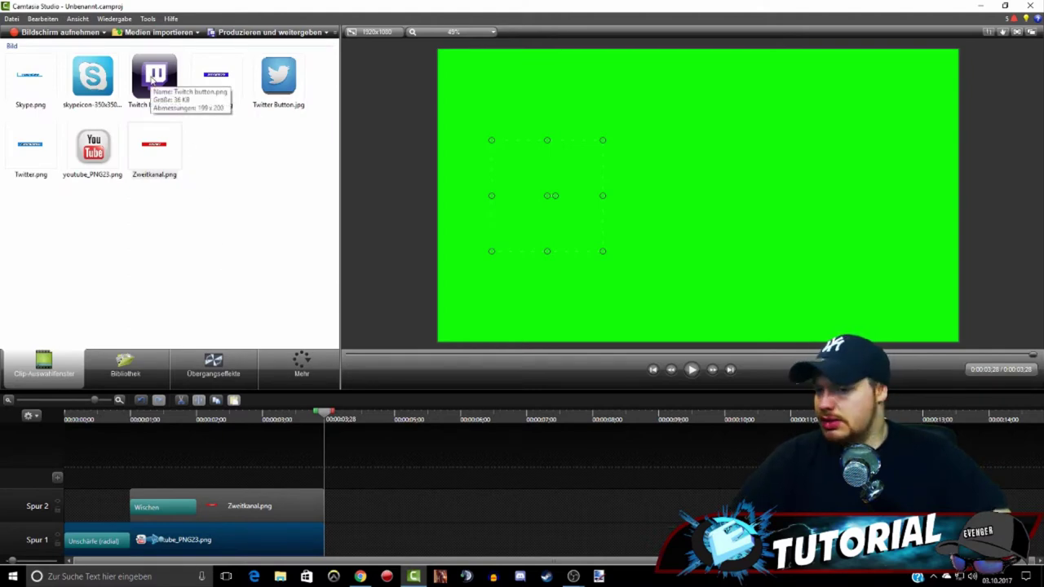
{"action": "mouse_move", "coordinate": [151, 80]}
{"action": "left_mouse_down"}
{"action": "mouse_move", "coordinate": [333, 548]}
{"action": "mouse_move", "coordinate": [372, 548]}
{"action": "mouse_move", "coordinate": [107, 464]}
{"action": "left_mouse_up"}
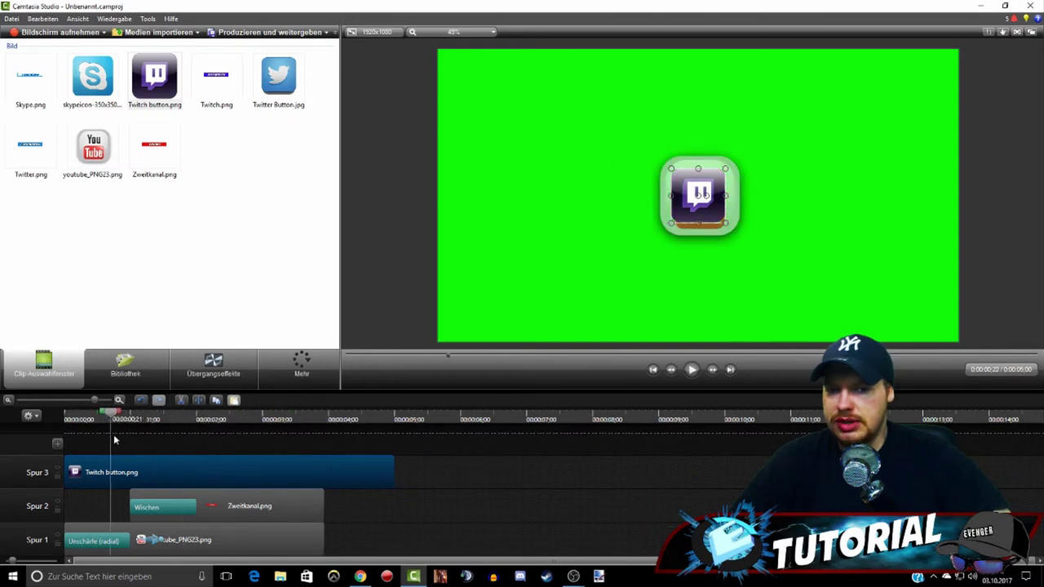
{"action": "left_click_drag", "start_coordinate": [326, 418], "coordinate": [131, 418]}
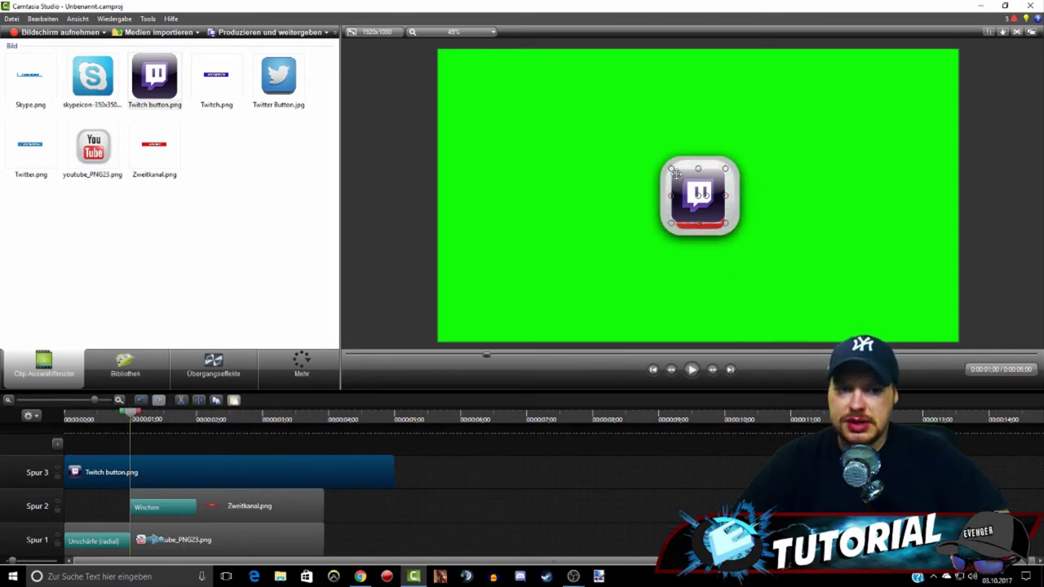
{"action": "left_click_drag", "start_coordinate": [669, 167], "coordinate": [658, 157]}
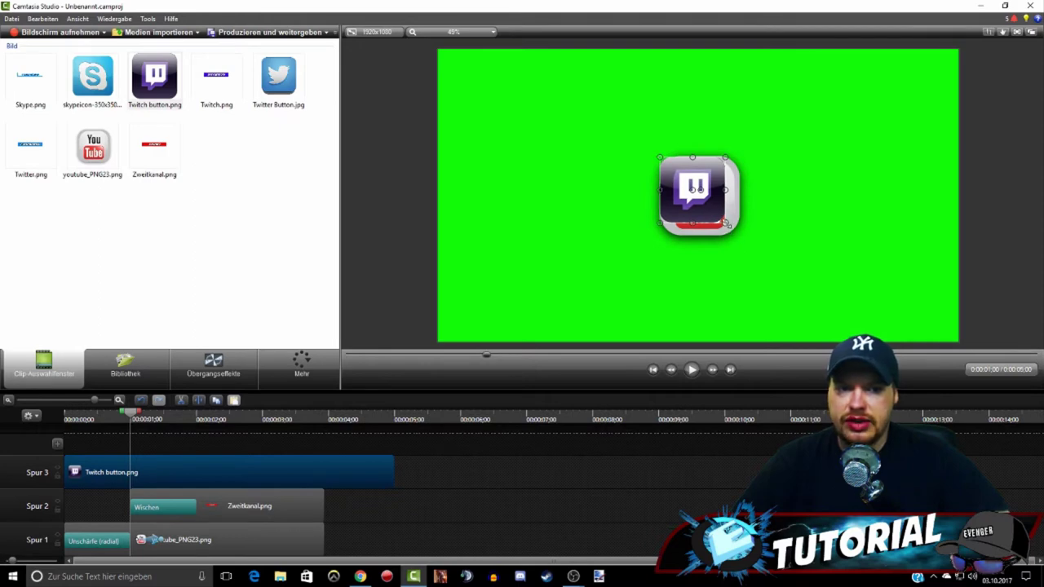
{"action": "left_click_drag", "start_coordinate": [726, 224], "coordinate": [741, 237]}
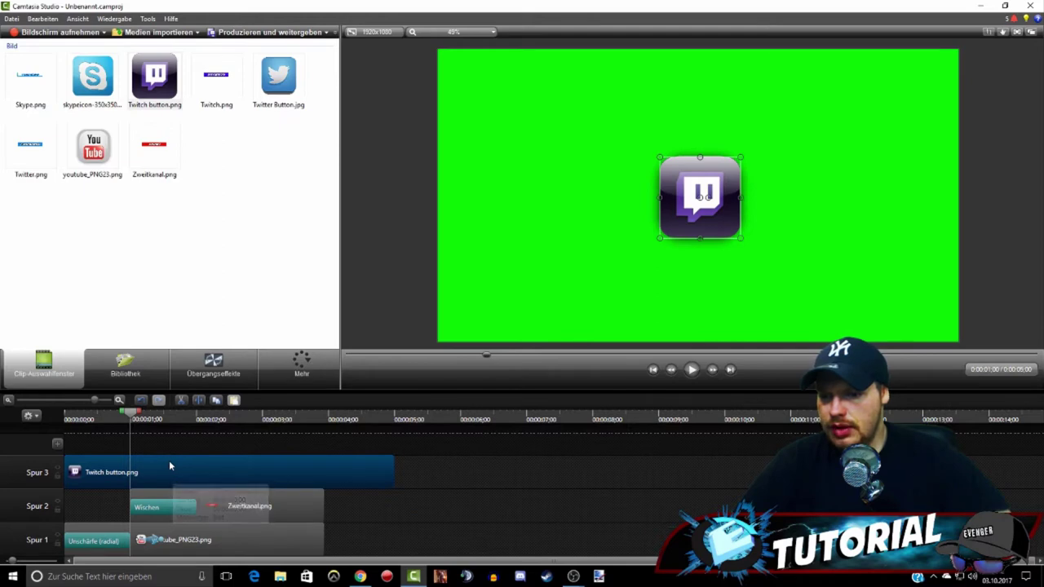
{"action": "mouse_move", "coordinate": [169, 460]}
{"action": "left_mouse_down"}
{"action": "mouse_move", "coordinate": [421, 457]}
{"action": "mouse_move", "coordinate": [150, 477]}
{"action": "left_mouse_up"}
{"action": "left_click_drag", "start_coordinate": [392, 472], "coordinate": [317, 459]}
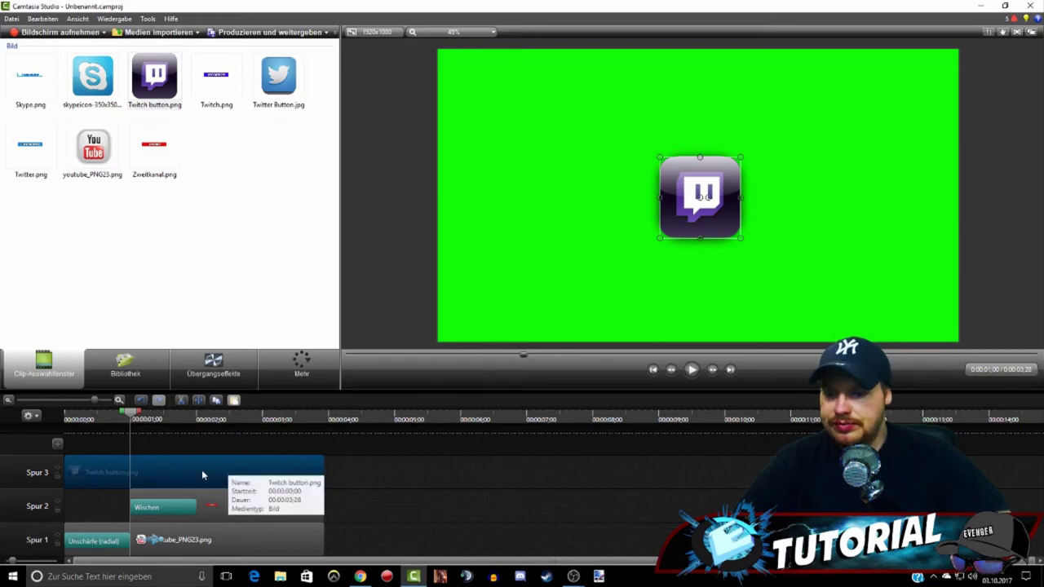
{"action": "mouse_move", "coordinate": [202, 470]}
{"action": "left_mouse_down"}
{"action": "mouse_move", "coordinate": [424, 489]}
{"action": "mouse_move", "coordinate": [463, 537]}
{"action": "left_mouse_up"}
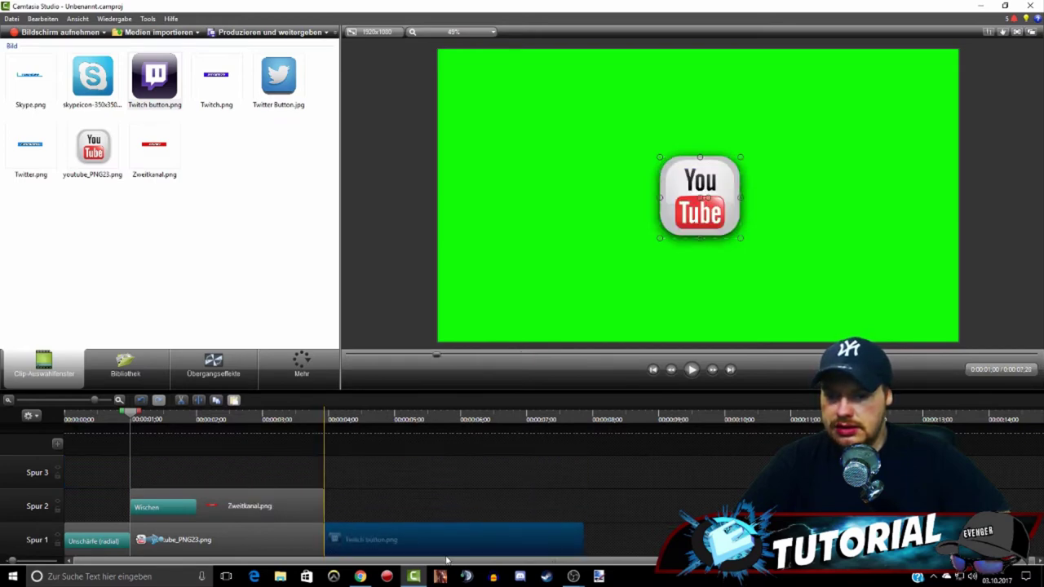
- Try the Unschärfe (radial) transition, then shift the Twitch clip to start near 0:00:04:06
{"action": "left_click", "coordinate": [216, 373]}
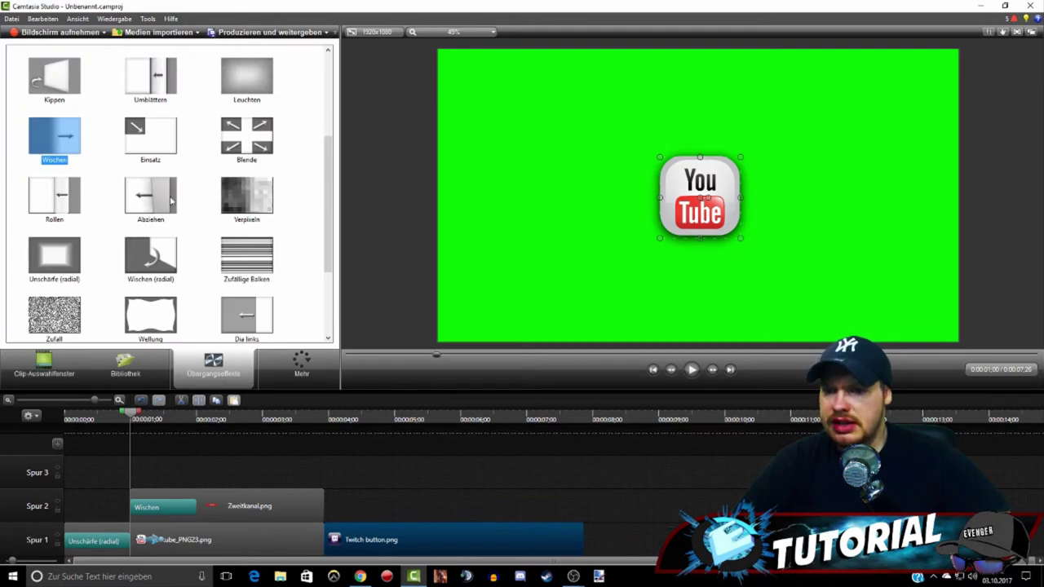
{"action": "mouse_move", "coordinate": [67, 259]}
{"action": "left_mouse_down"}
{"action": "mouse_move", "coordinate": [333, 538]}
{"action": "mouse_move", "coordinate": [287, 338]}
{"action": "left_mouse_up"}
{"action": "left_click_drag", "start_coordinate": [373, 267], "coordinate": [385, 477]}
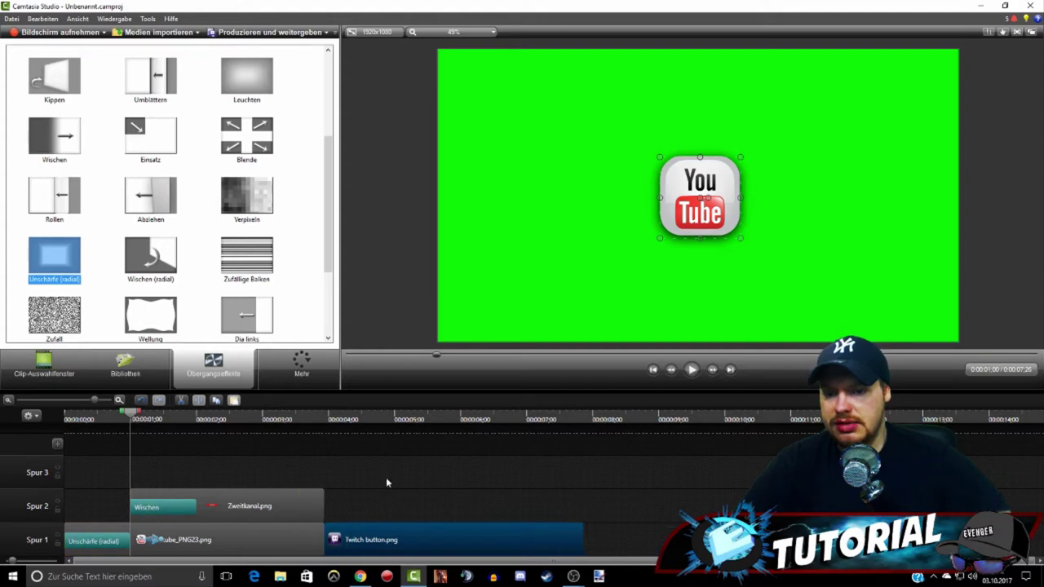
{"action": "left_click_drag", "start_coordinate": [387, 539], "coordinate": [403, 543]}
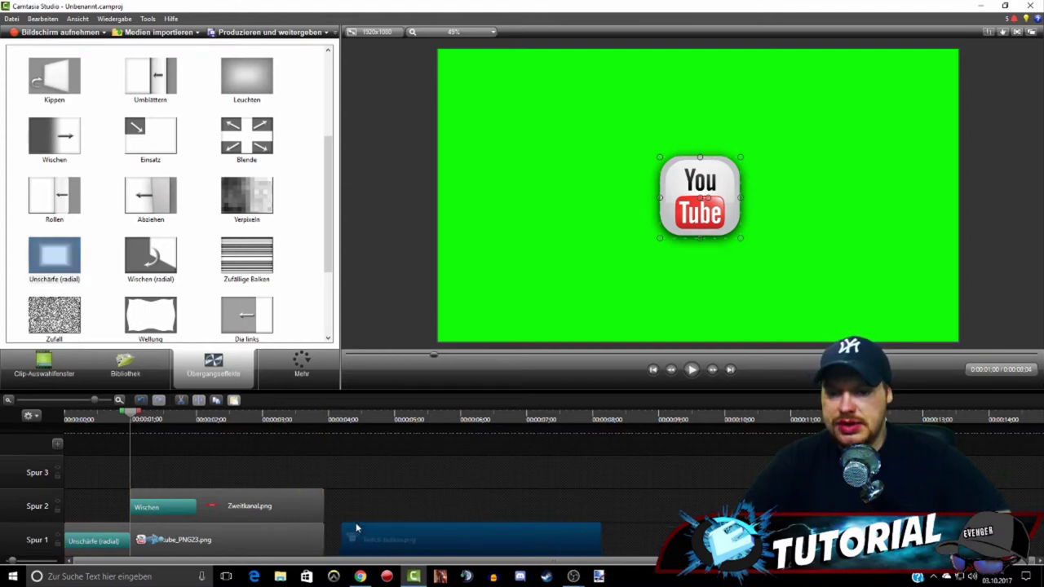
{"action": "left_click", "coordinate": [350, 419]}
{"action": "left_click_drag", "start_coordinate": [350, 419], "coordinate": [343, 419]}
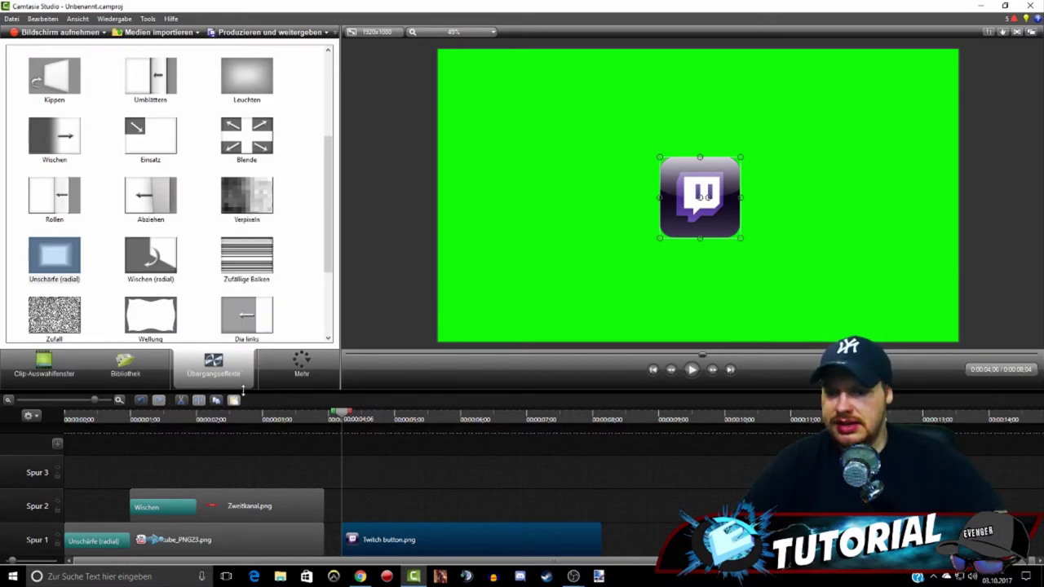
- Add a Visuelle Eigenschaften animation sliding the Twitch icon from centre toward the left
{"action": "left_click", "coordinate": [290, 368]}
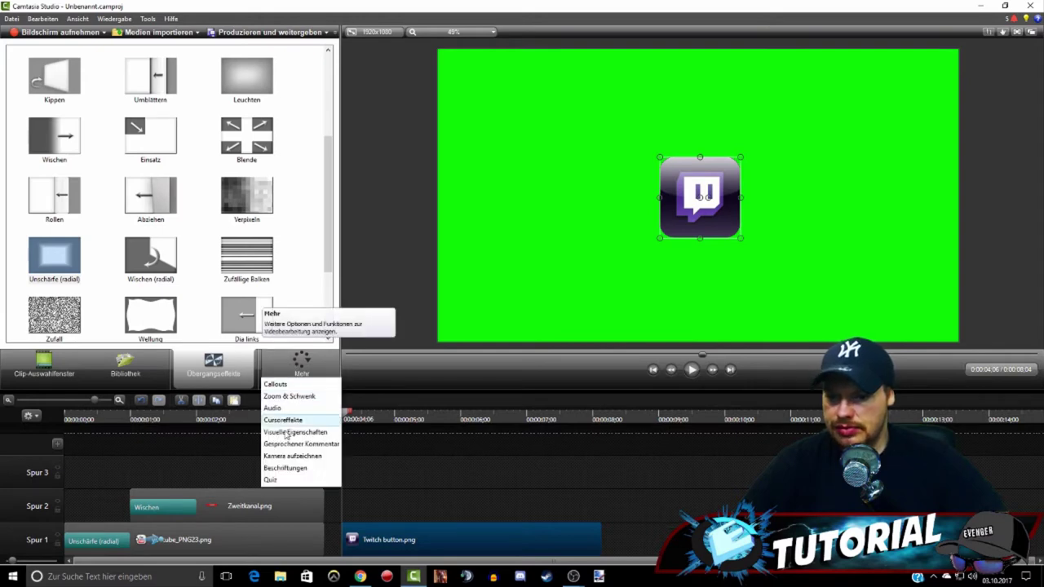
{"action": "left_click", "coordinate": [318, 431]}
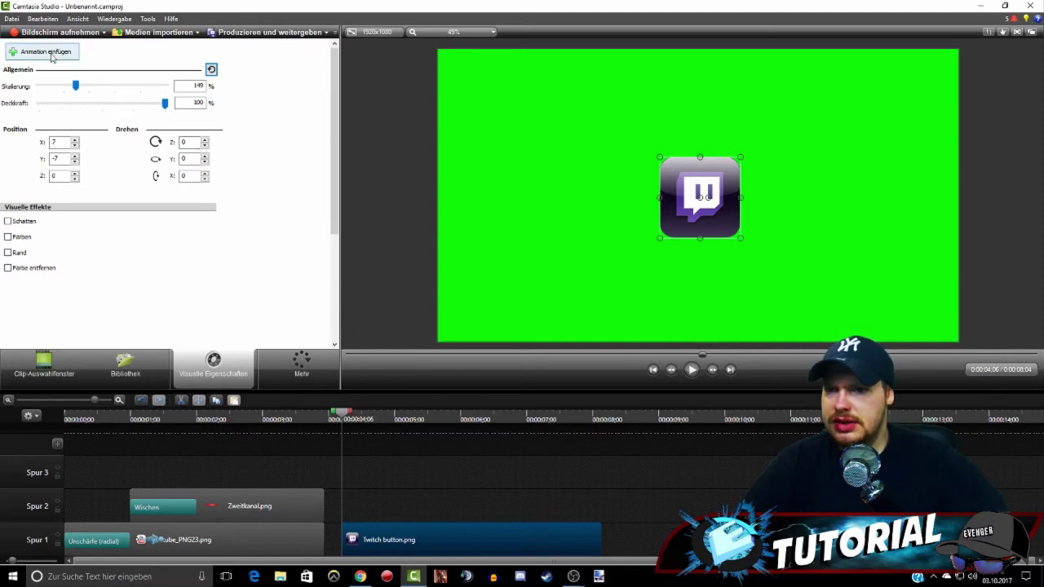
{"action": "left_click", "coordinate": [51, 54]}
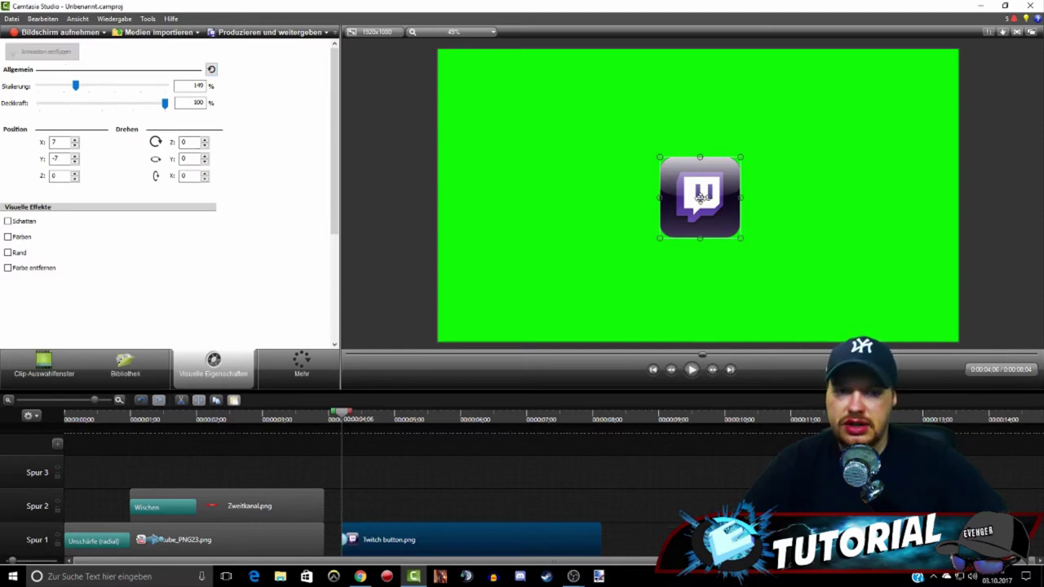
{"action": "left_click_drag", "start_coordinate": [699, 196], "coordinate": [569, 197]}
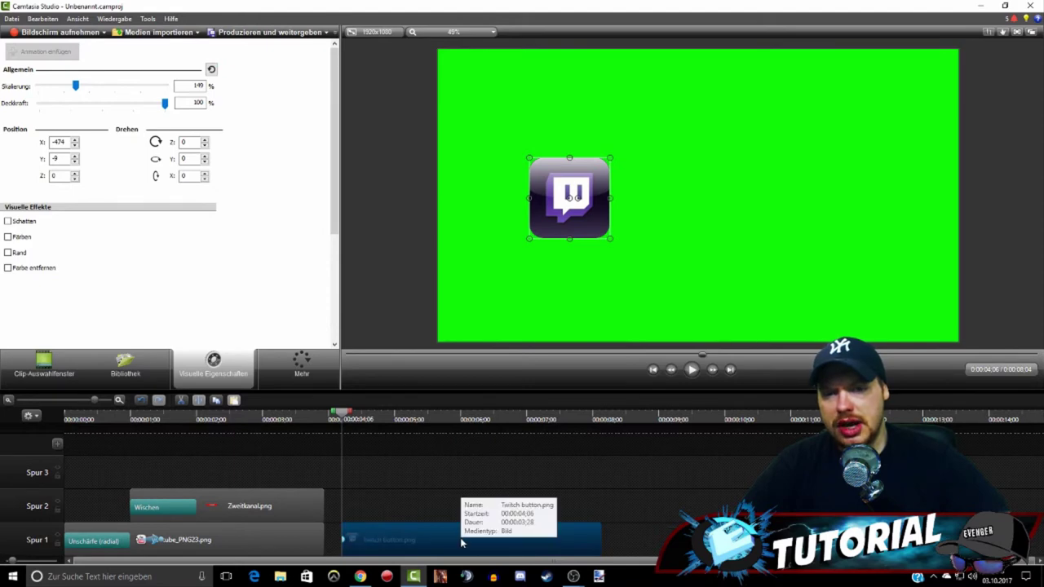
- Move the Twitch button clip to the start of Spur 3
{"action": "left_click_drag", "start_coordinate": [461, 532], "coordinate": [184, 468]}
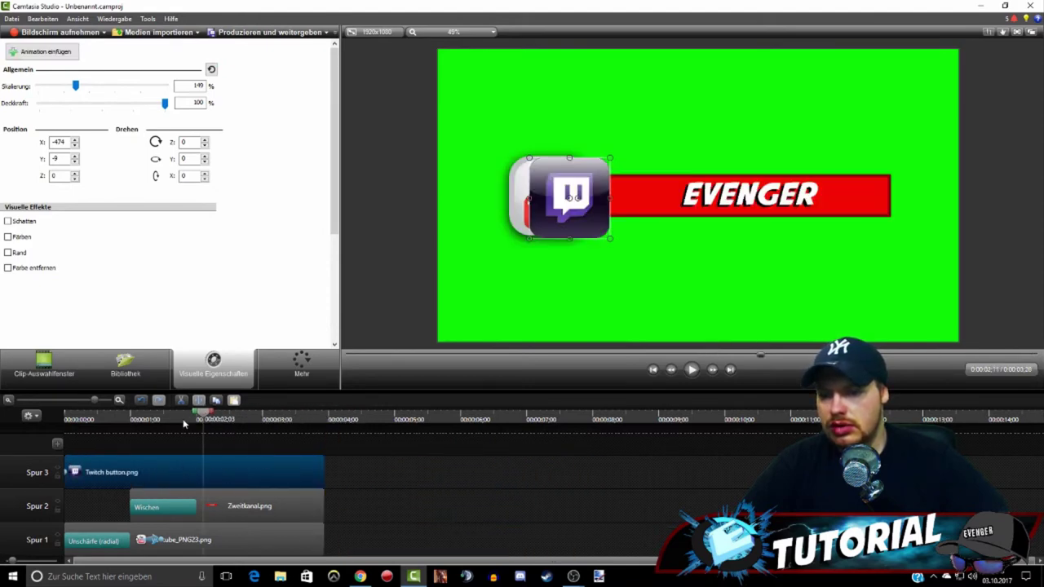
{"action": "left_click_drag", "start_coordinate": [342, 415], "coordinate": [69, 416]}
{"action": "mouse_move", "coordinate": [135, 472]}
{"action": "left_mouse_down"}
{"action": "mouse_move", "coordinate": [200, 487]}
{"action": "mouse_move", "coordinate": [92, 467]}
{"action": "left_mouse_up"}
{"action": "left_click_drag", "start_coordinate": [139, 418], "coordinate": [163, 416]}
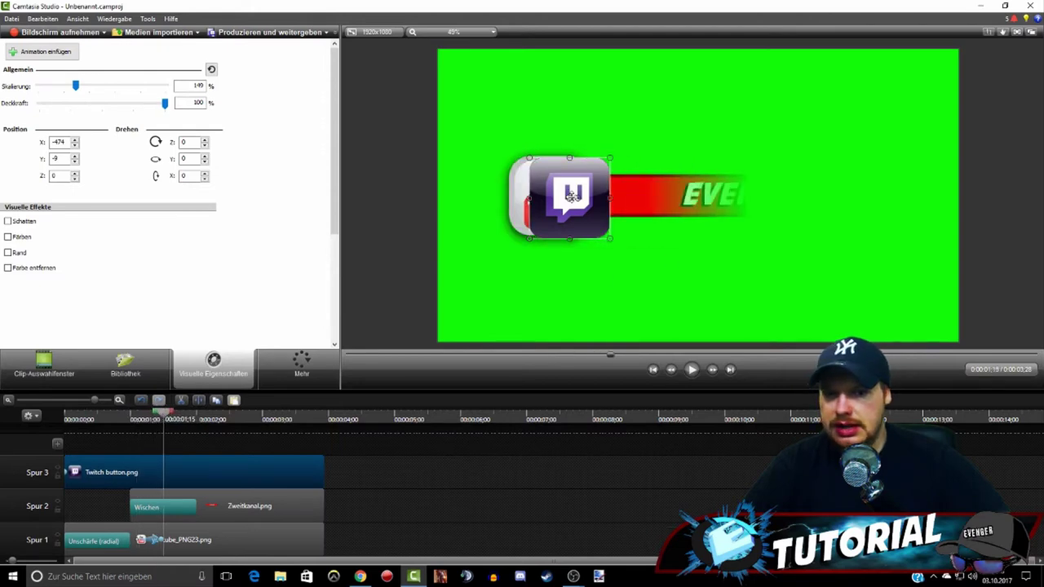
- Line the Twitch icon up beside the banner at X −557 and start its animation later
{"action": "left_click_drag", "start_coordinate": [572, 194], "coordinate": [549, 192]}
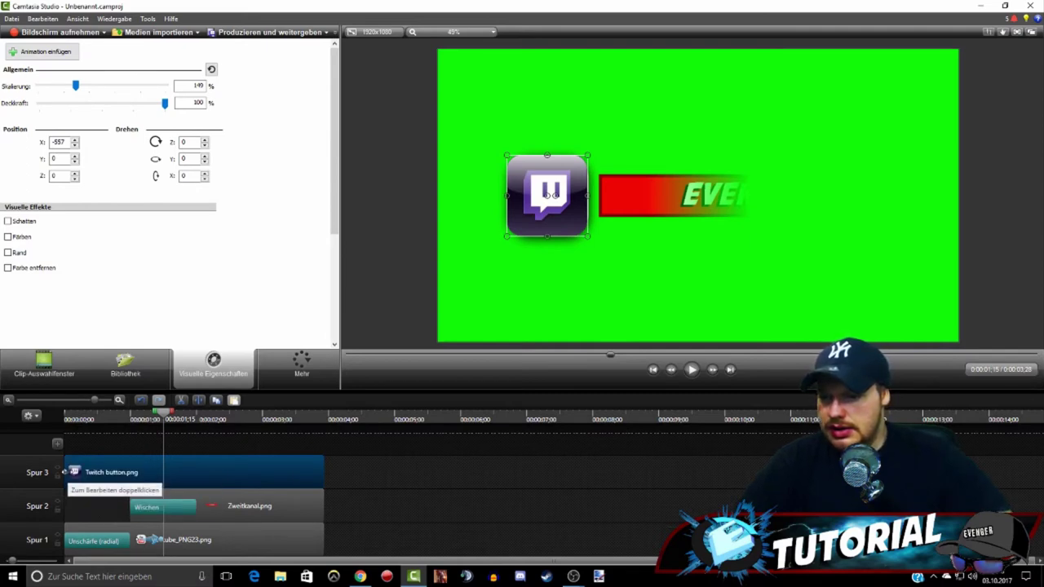
{"action": "left_click_drag", "start_coordinate": [63, 472], "coordinate": [159, 472]}
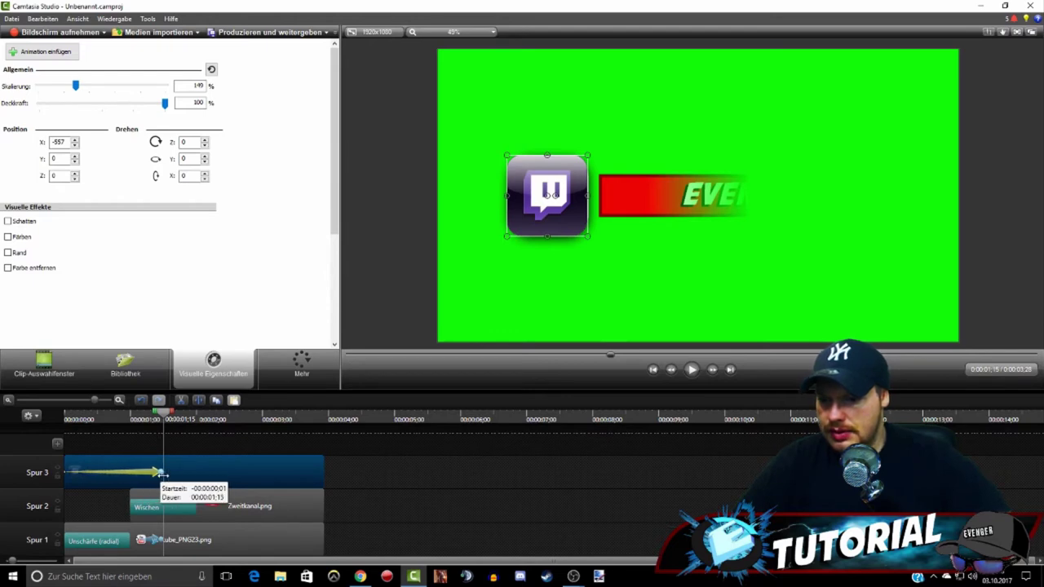
{"action": "left_click_drag", "start_coordinate": [68, 472], "coordinate": [135, 472]}
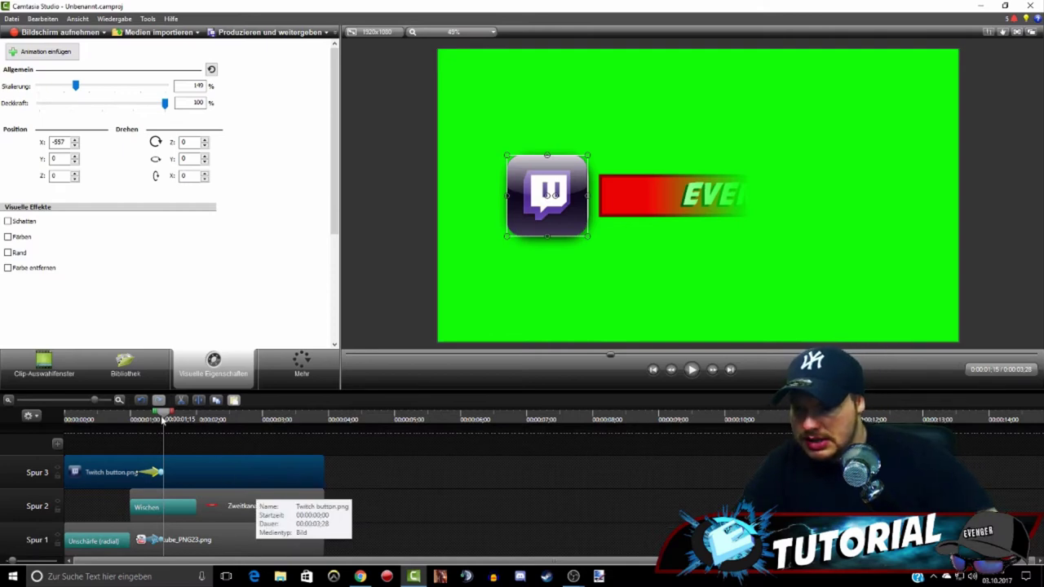
{"action": "left_click_drag", "start_coordinate": [144, 419], "coordinate": [137, 421]}
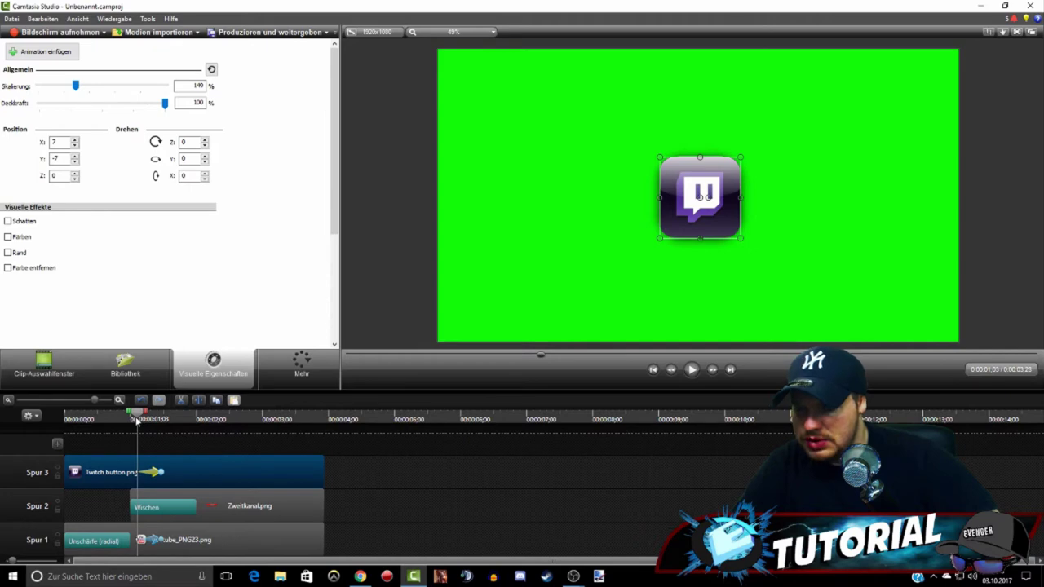
{"action": "left_click_drag", "start_coordinate": [137, 420], "coordinate": [34, 424]}
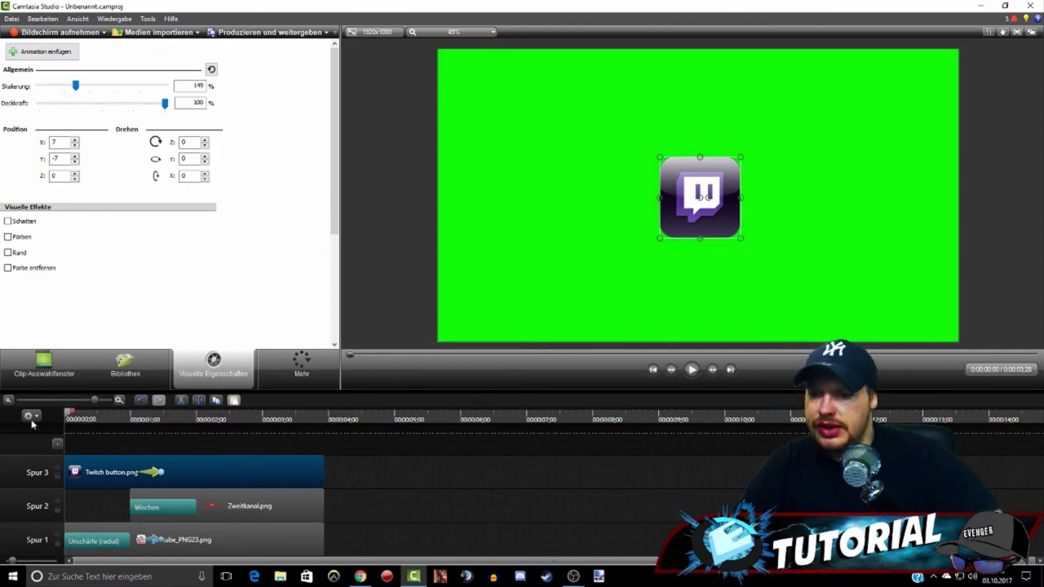
- Apply the Unschärfe (radial) transition to the Twitch button clip
{"action": "left_click", "coordinate": [43, 365]}
{"action": "left_click", "coordinate": [301, 366]}
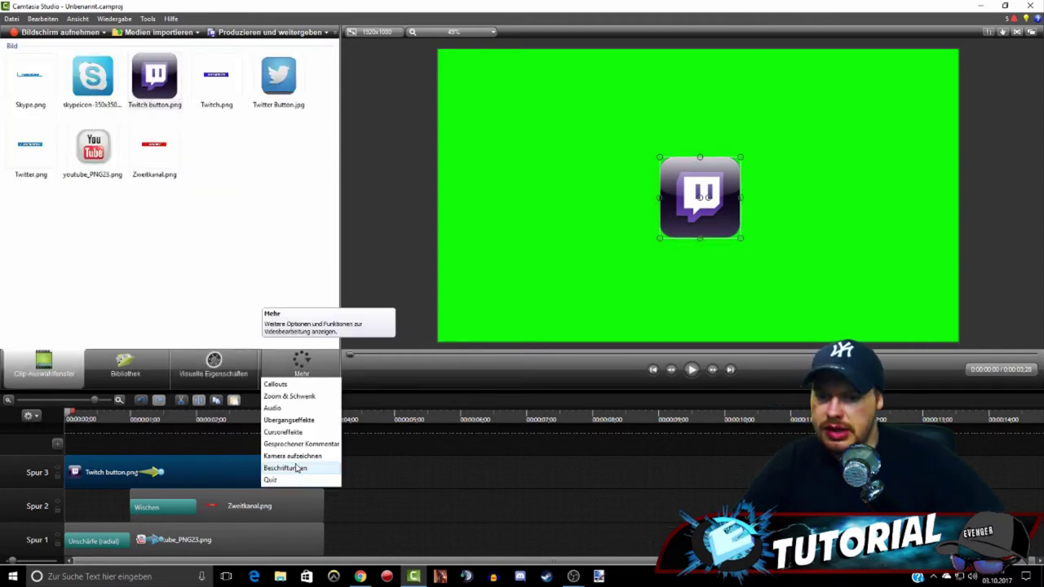
{"action": "left_click", "coordinate": [289, 420]}
{"action": "left_click_drag", "start_coordinate": [54, 259], "coordinate": [96, 473]}
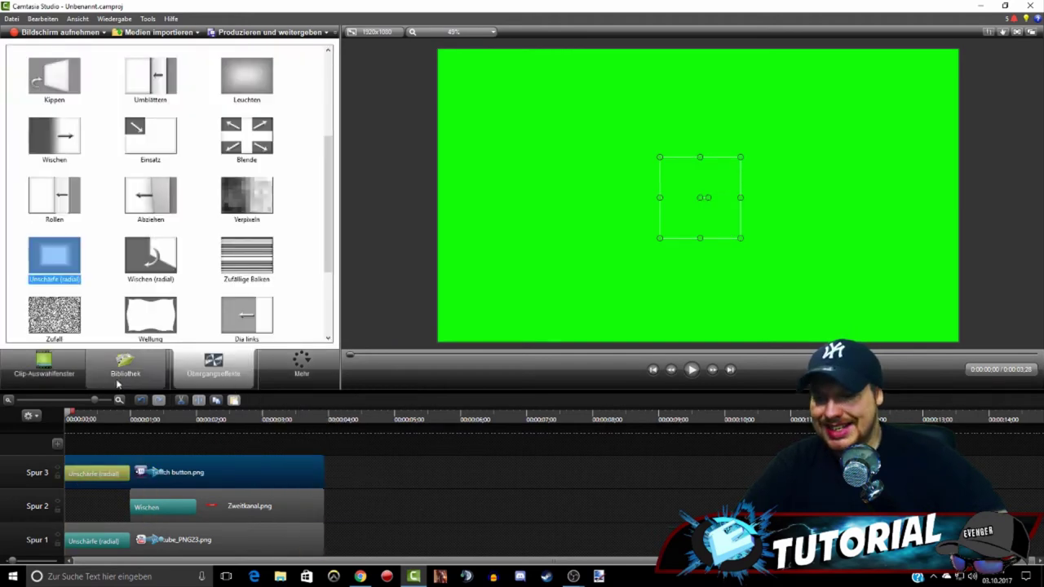
- Add Twitch.png on a new Spur 4 and trim it to end near 4 seconds
{"action": "left_click", "coordinate": [67, 372]}
{"action": "left_click", "coordinate": [213, 74]}
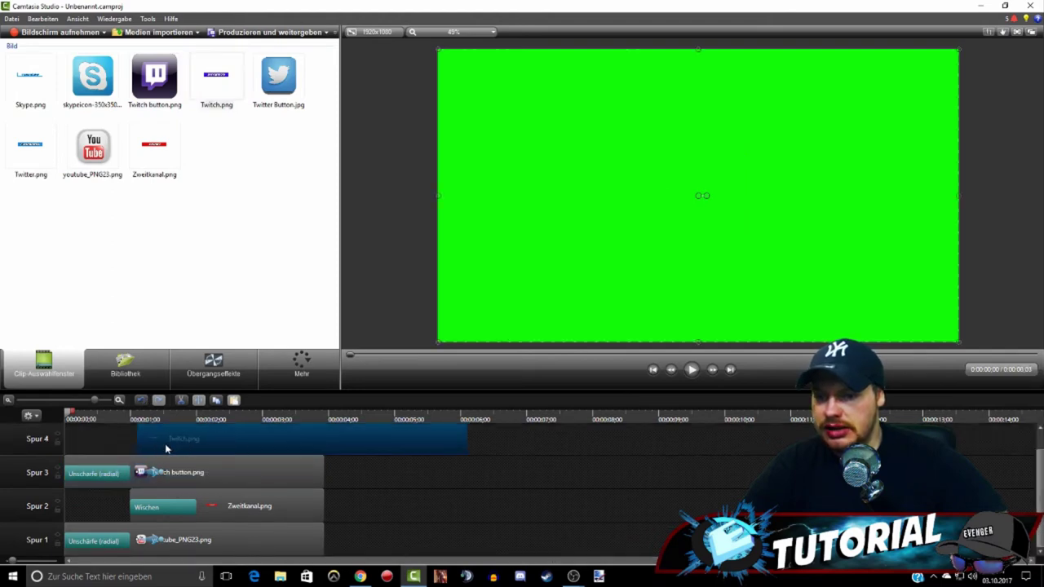
{"action": "left_click_drag", "start_coordinate": [150, 451], "coordinate": [204, 451]}
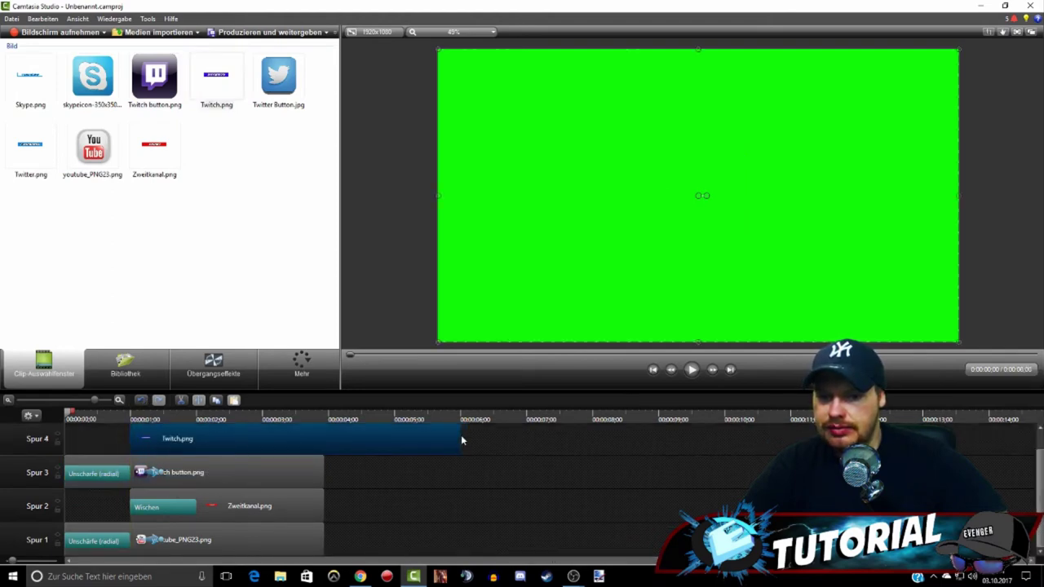
{"action": "left_click_drag", "start_coordinate": [460, 436], "coordinate": [324, 438]}
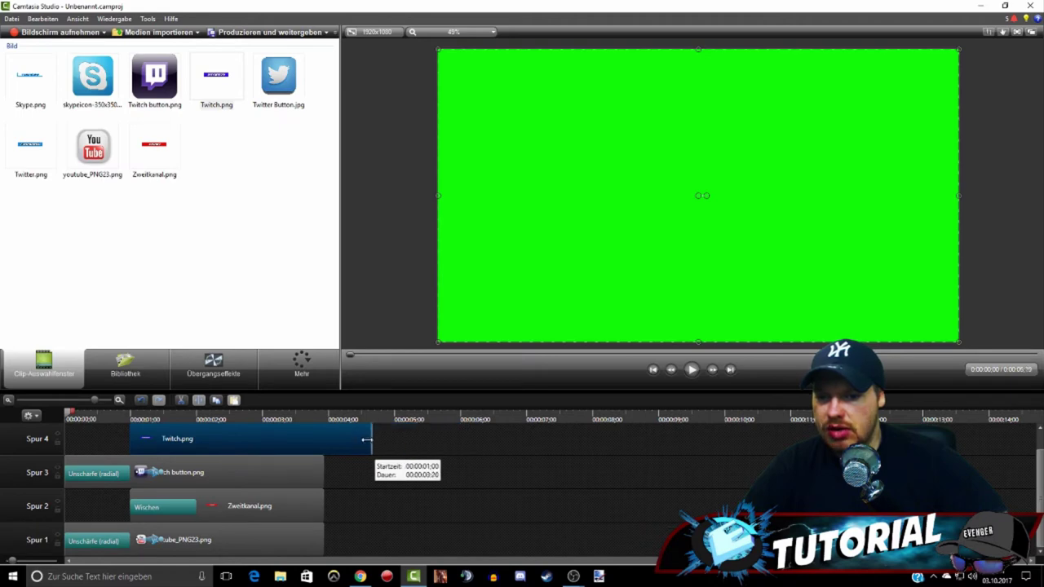
- Move the EVENGER2010 banner beside the Twitch icon, checking at about 2 seconds
{"action": "left_click", "coordinate": [207, 418]}
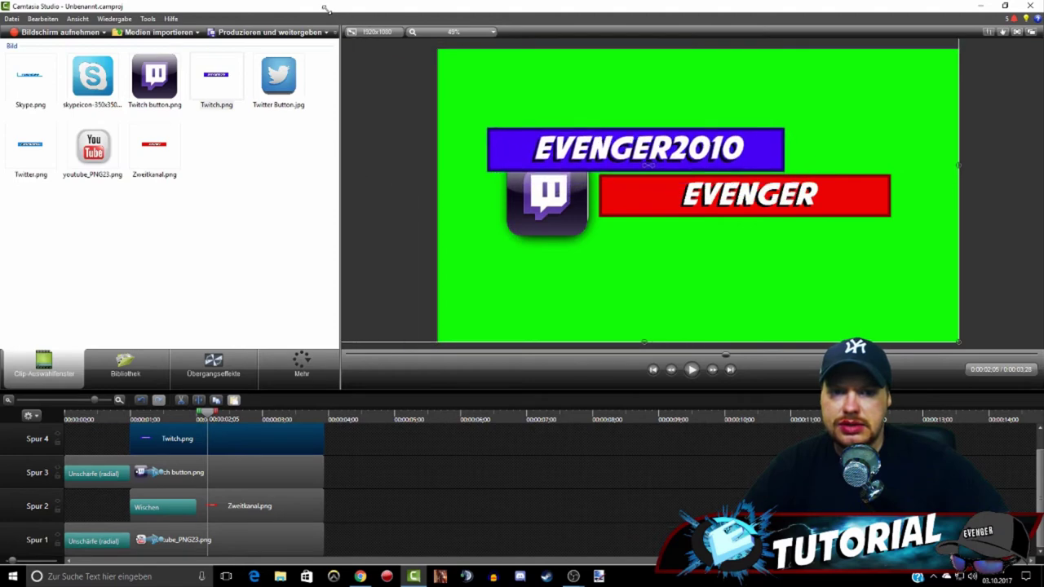
{"action": "left_click_drag", "start_coordinate": [534, 142], "coordinate": [644, 190]}
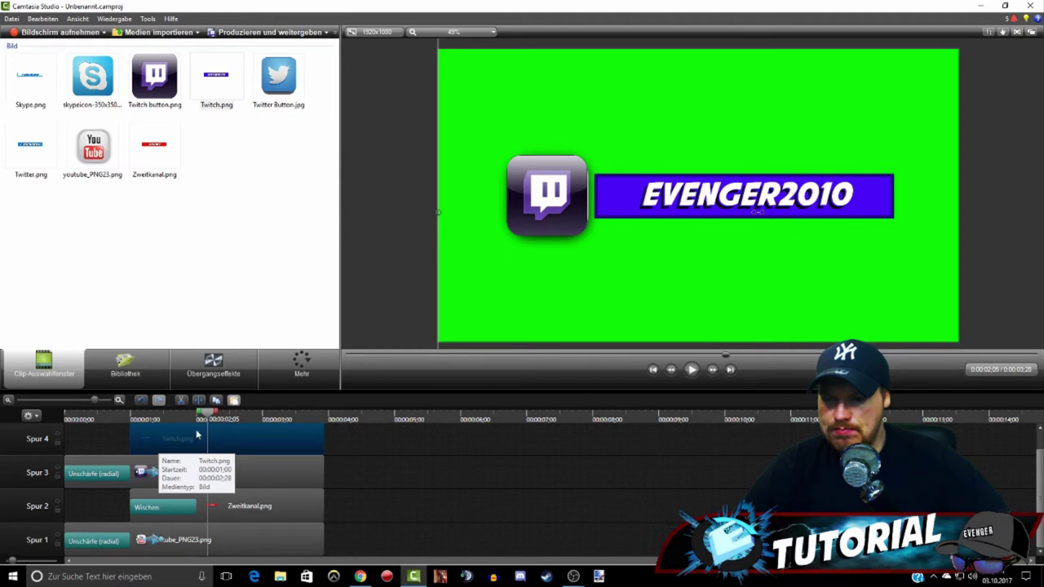
{"action": "left_click_drag", "start_coordinate": [207, 416], "coordinate": [173, 417]}
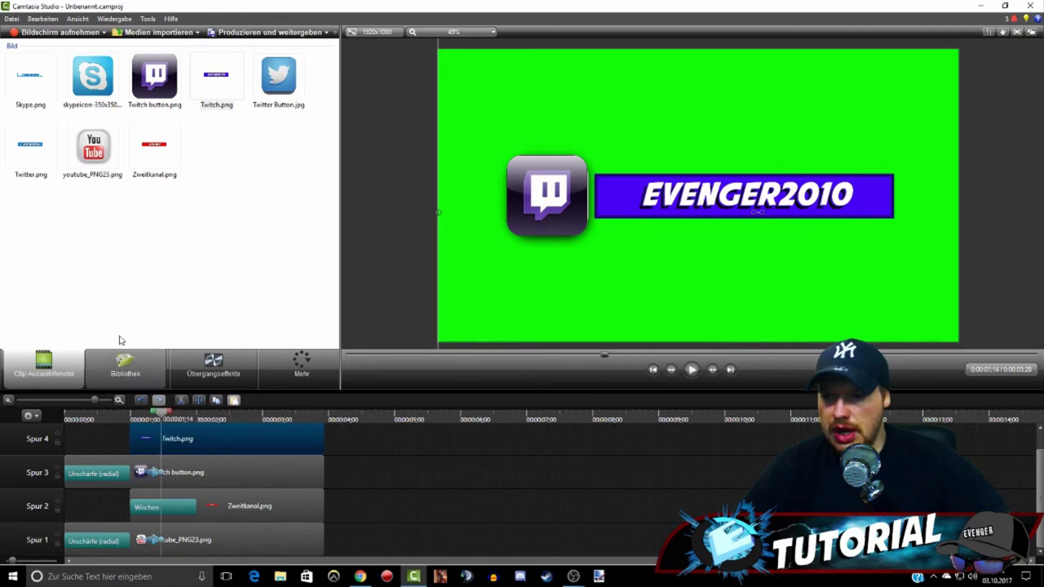
{"action": "left_click", "coordinate": [220, 379]}
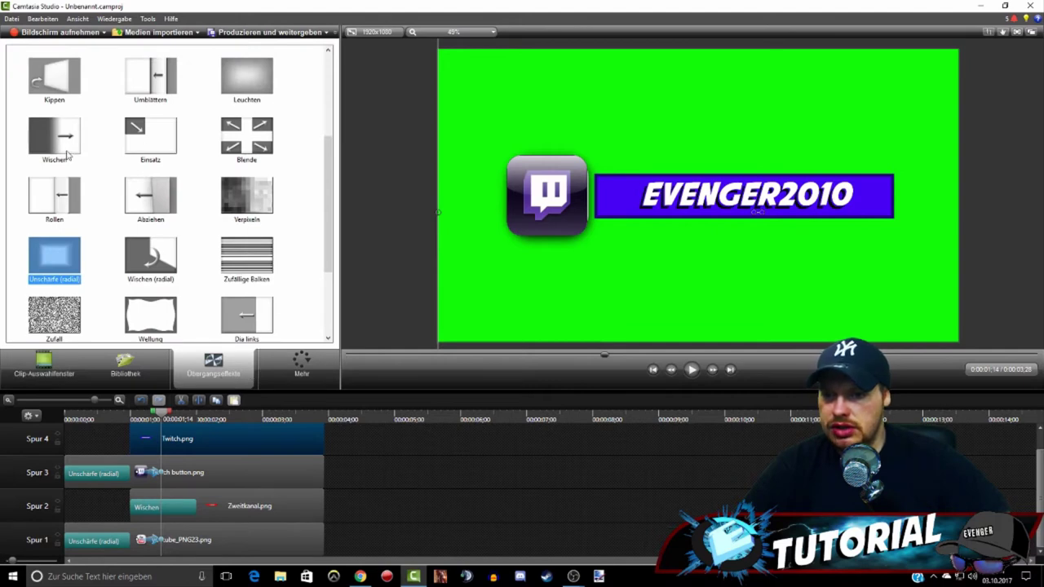
- Apply Wischen to Twitch.png and move both Twitch clips after the YouTube clips on Spur 1 and 2
{"action": "left_click_drag", "start_coordinate": [69, 155], "coordinate": [159, 444]}
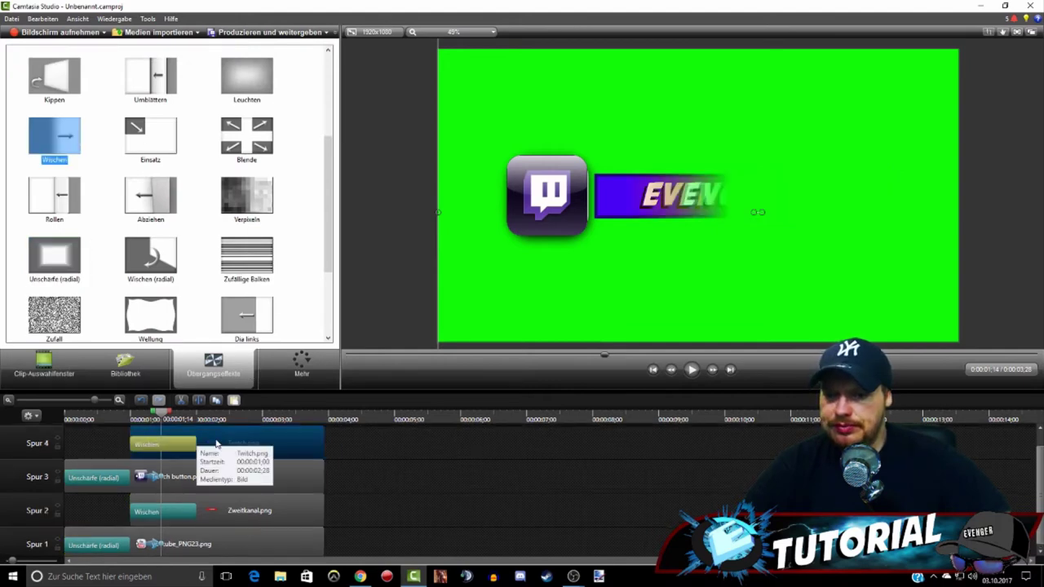
{"action": "left_click_drag", "start_coordinate": [102, 433], "coordinate": [146, 485]}
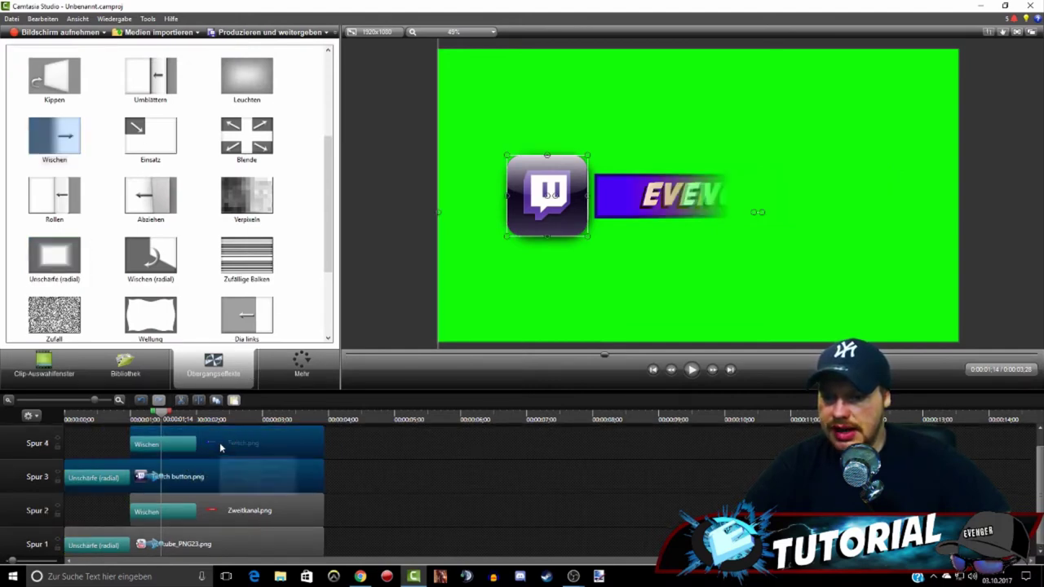
{"action": "left_click_drag", "start_coordinate": [220, 441], "coordinate": [488, 506]}
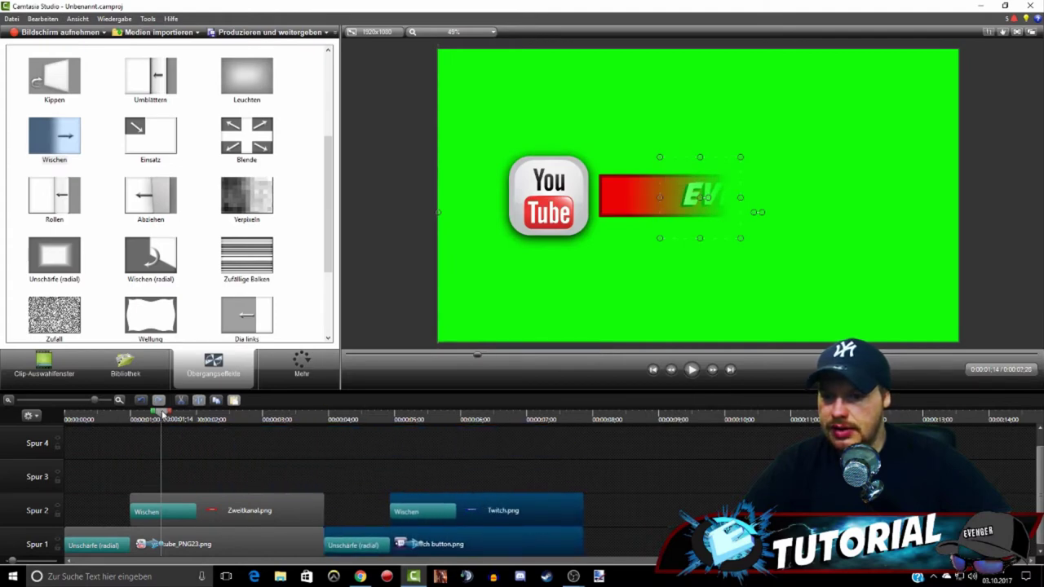
- Preview the 0:00:07:26 intro from the start
{"action": "left_click_drag", "start_coordinate": [163, 416], "coordinate": [1, 417]}
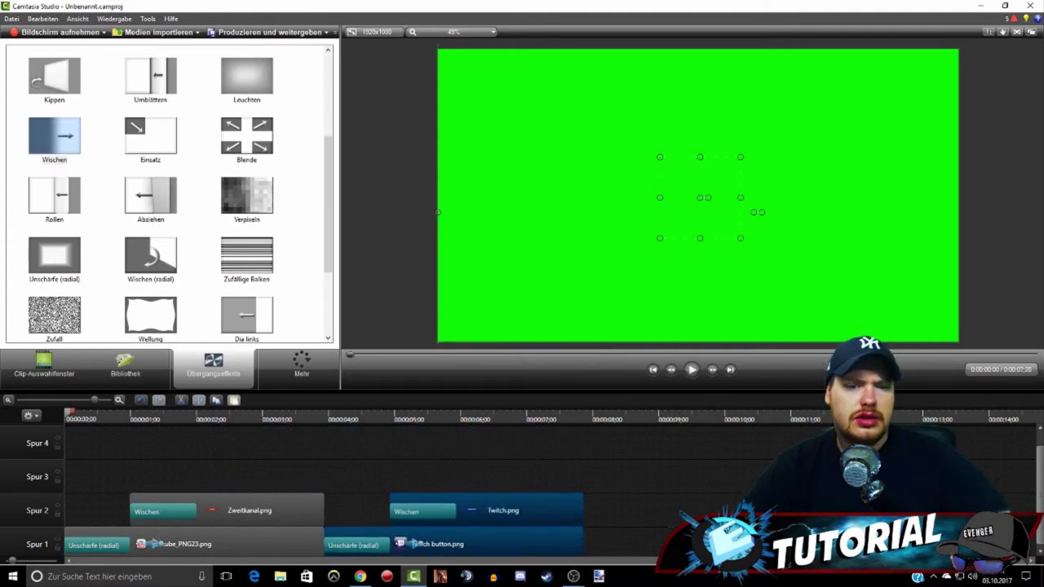
{"action": "left_click", "coordinate": [691, 370]}
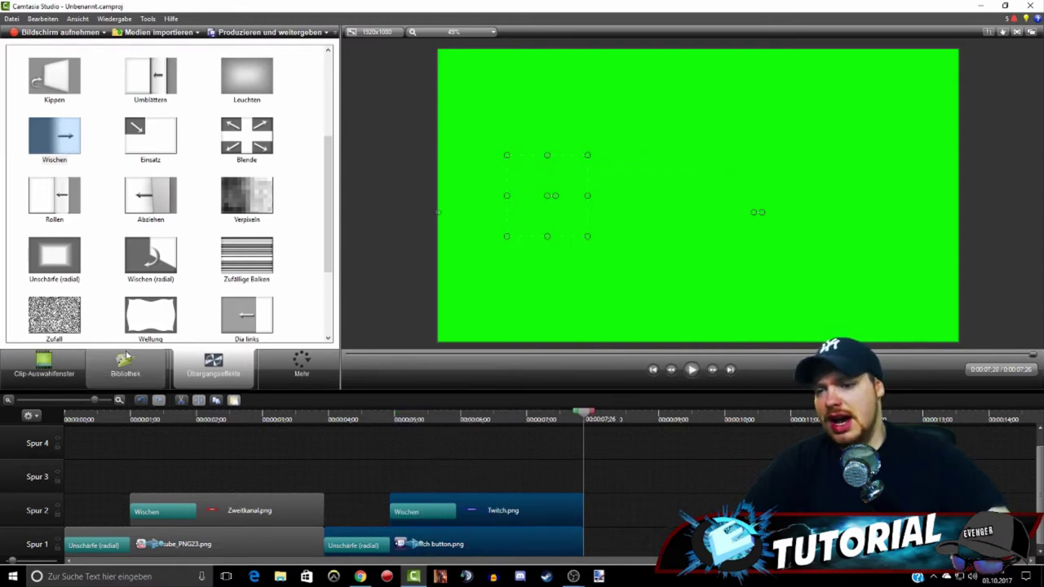
{"action": "left_click", "coordinate": [49, 373]}
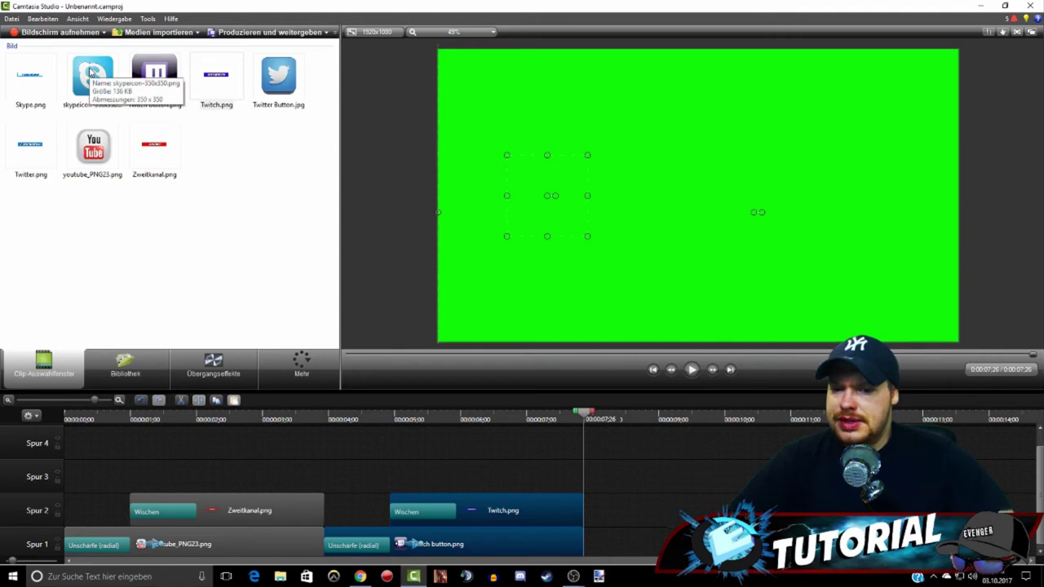
- Place the Skype icon on Spur 3 at about 4 seconds and shrink it slightly
{"action": "left_click_drag", "start_coordinate": [89, 73], "coordinate": [293, 408]}
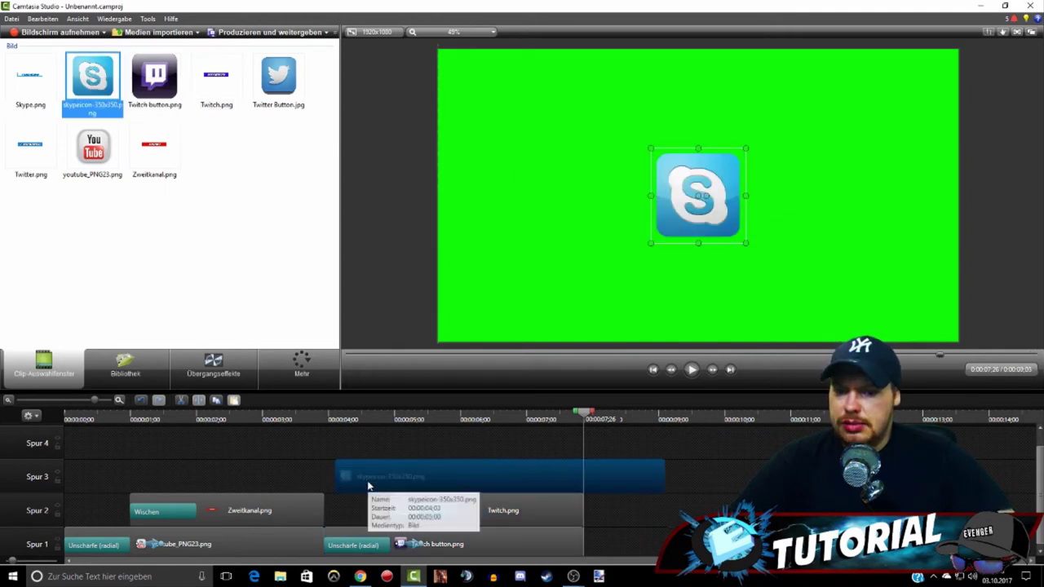
{"action": "left_click_drag", "start_coordinate": [336, 471], "coordinate": [357, 479]}
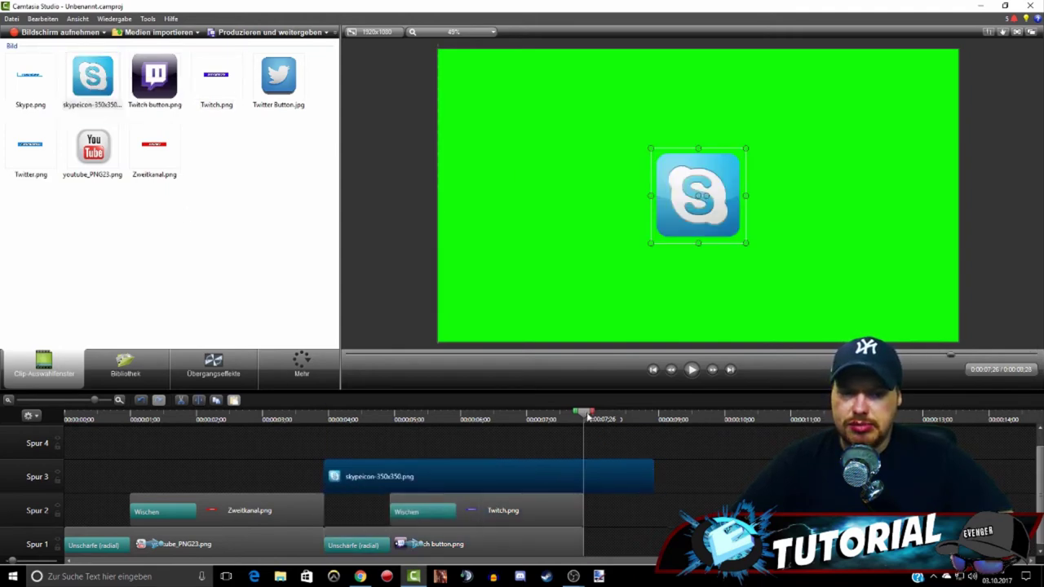
{"action": "left_click_drag", "start_coordinate": [589, 415], "coordinate": [375, 444]}
{"action": "left_click_drag", "start_coordinate": [649, 148], "coordinate": [652, 150]}
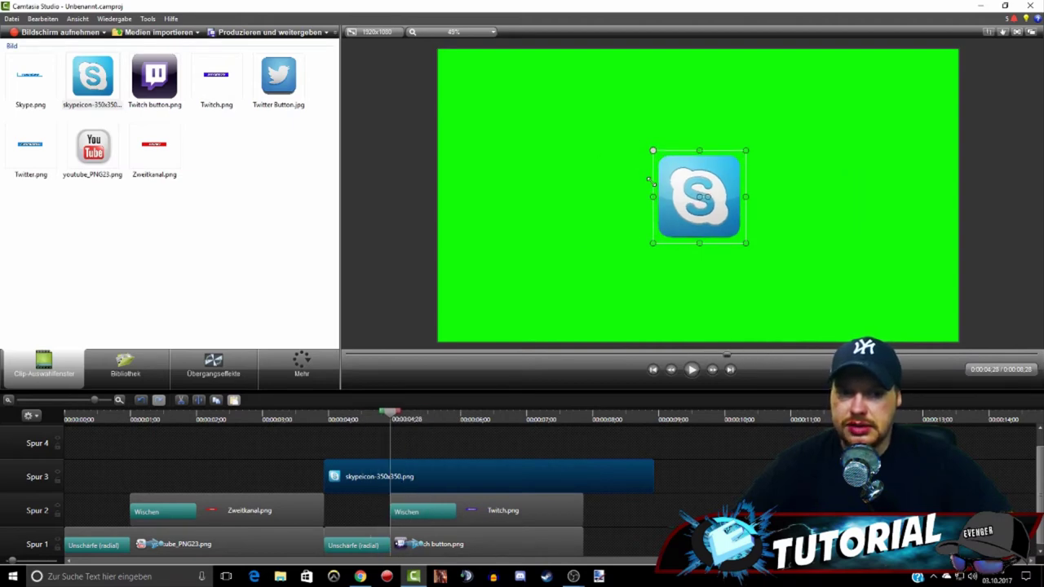
{"action": "left_click_drag", "start_coordinate": [394, 417], "coordinate": [421, 418]}
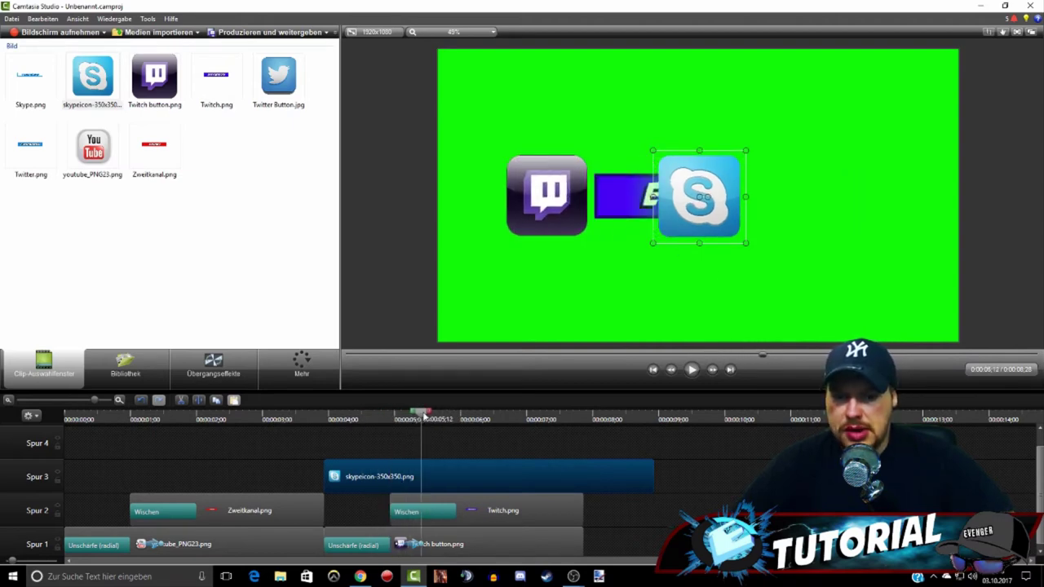
- Animate the Skype icon sliding left to the banner start by 0:00:05;12
{"action": "left_click", "coordinate": [302, 362]}
{"action": "left_click", "coordinate": [295, 432]}
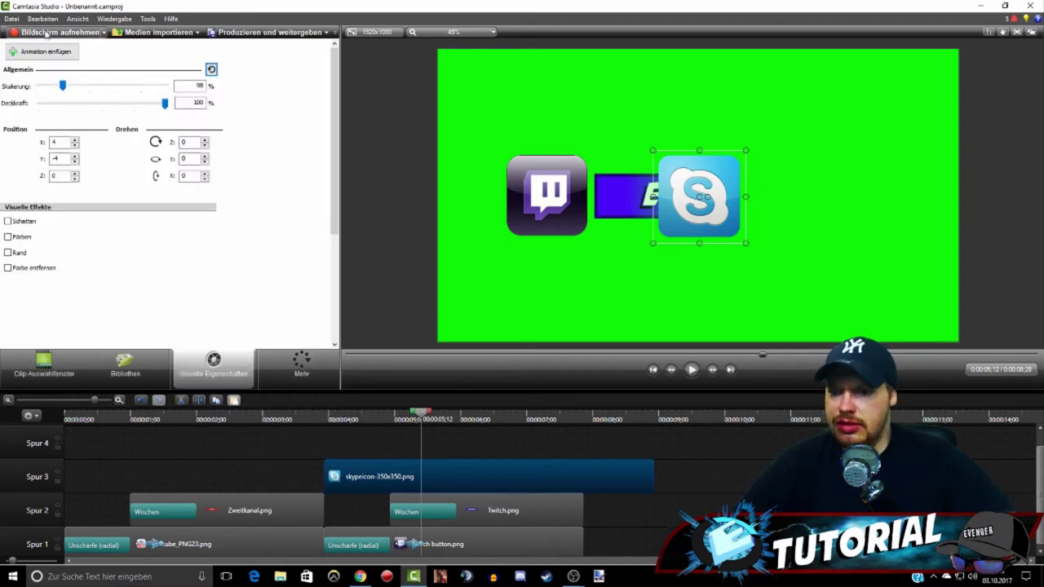
{"action": "left_click_drag", "start_coordinate": [698, 197], "coordinate": [545, 196]}
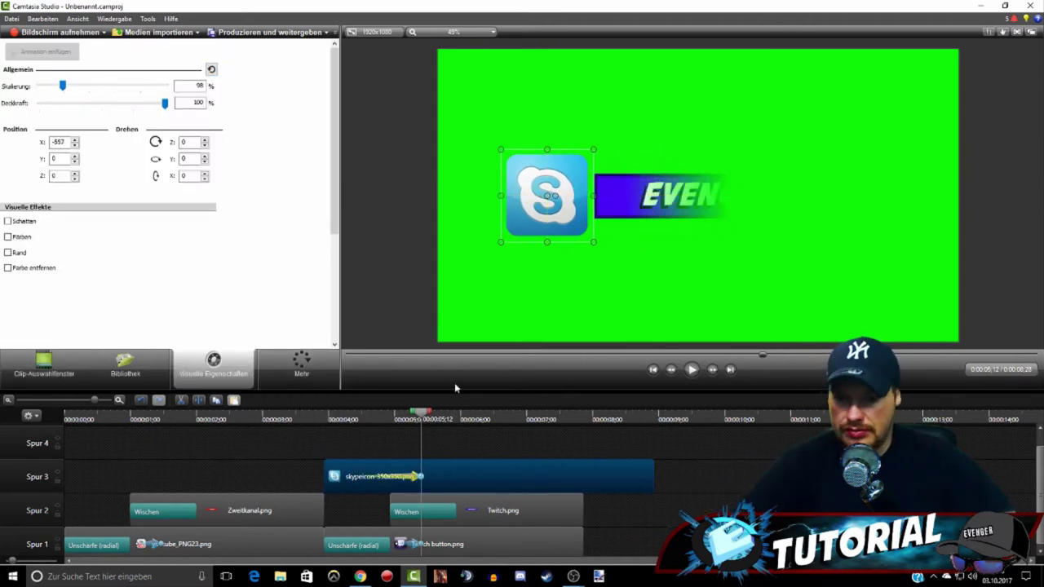
{"action": "left_click_drag", "start_coordinate": [400, 420], "coordinate": [398, 419]}
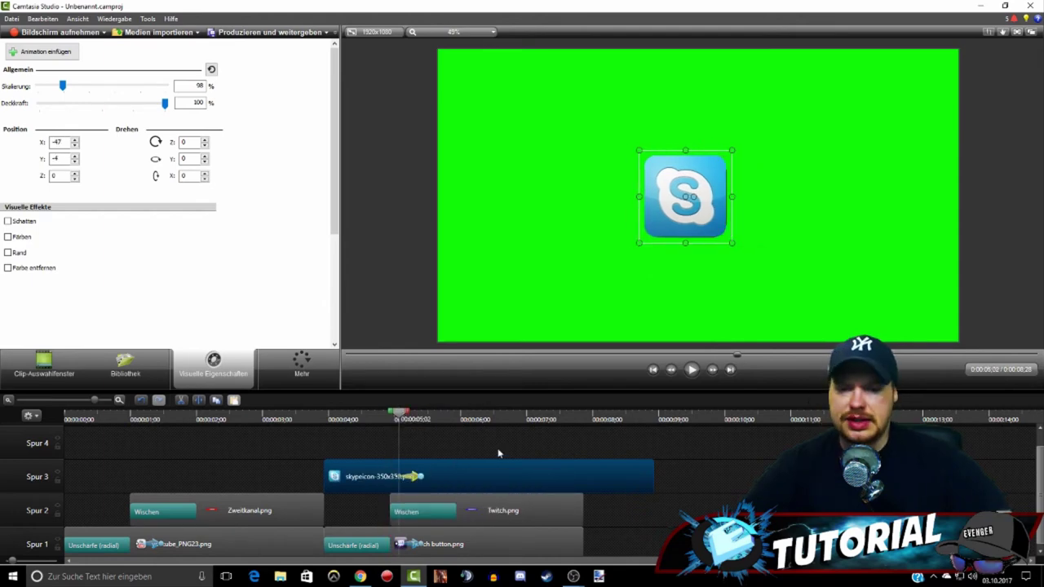
{"action": "left_click", "coordinate": [422, 418]}
- Add Skype.png on Spur 4, ending with the icon clip, with its EVENGER2010 banner beside the icon
{"action": "left_click", "coordinate": [44, 367]}
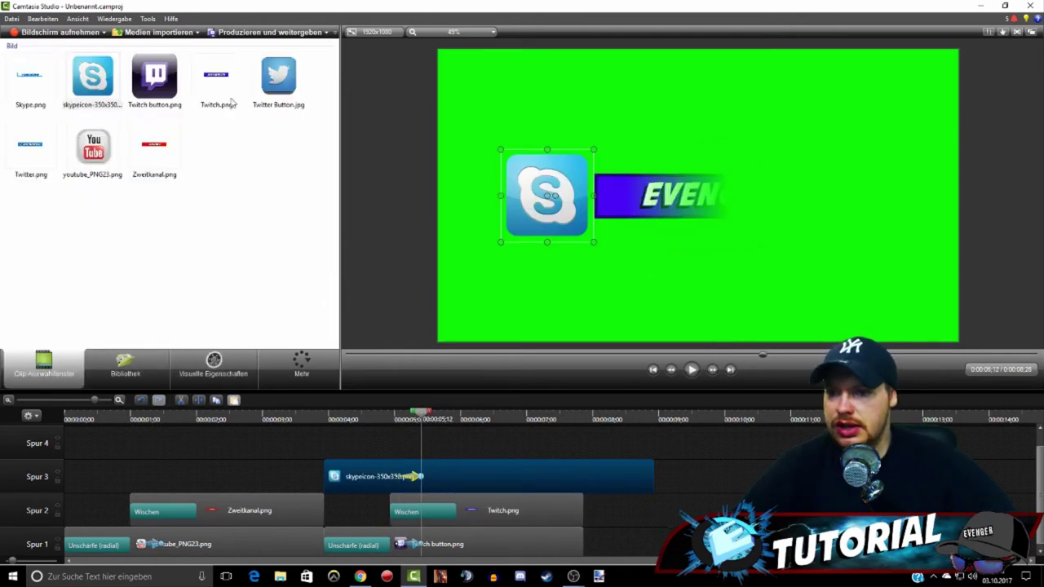
{"action": "left_click_drag", "start_coordinate": [34, 88], "coordinate": [457, 443]}
{"action": "left_click_drag", "start_coordinate": [752, 443], "coordinate": [584, 443]}
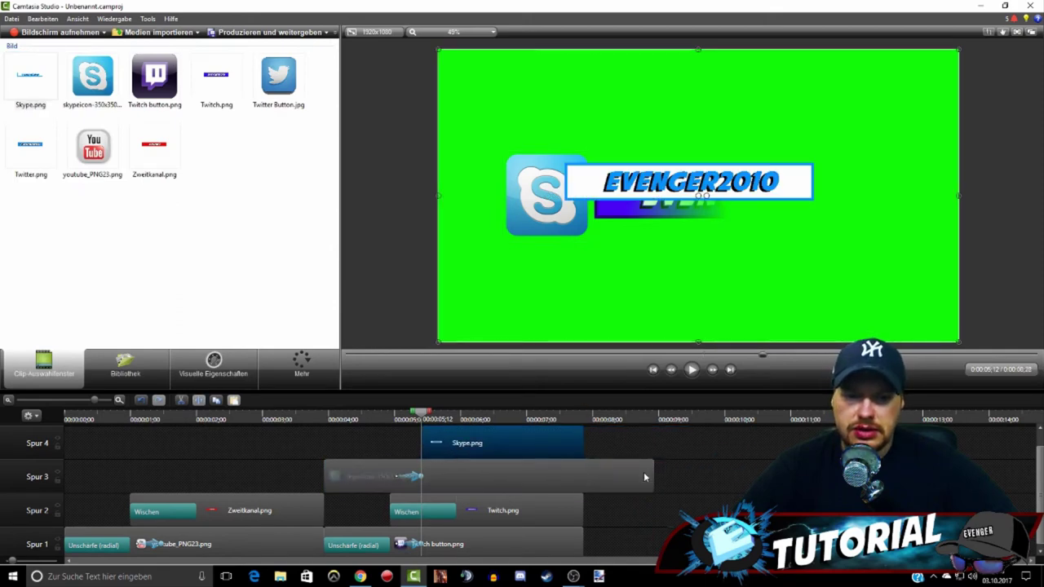
{"action": "left_click_drag", "start_coordinate": [654, 476], "coordinate": [584, 475]}
{"action": "left_click", "coordinate": [506, 443]}
{"action": "left_click_drag", "start_coordinate": [422, 418], "coordinate": [450, 418]}
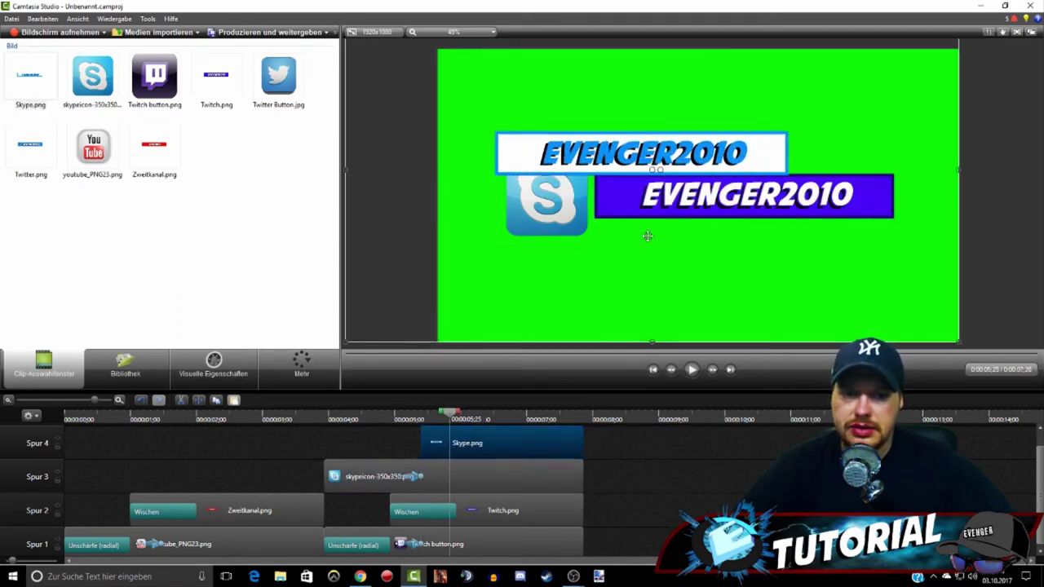
{"action": "left_click_drag", "start_coordinate": [689, 184], "coordinate": [702, 188]}
{"action": "mouse_move", "coordinate": [456, 194]}
{"action": "left_mouse_down"}
{"action": "mouse_move", "coordinate": [713, 195]}
{"action": "mouse_move", "coordinate": [734, 206]}
{"action": "left_mouse_up"}
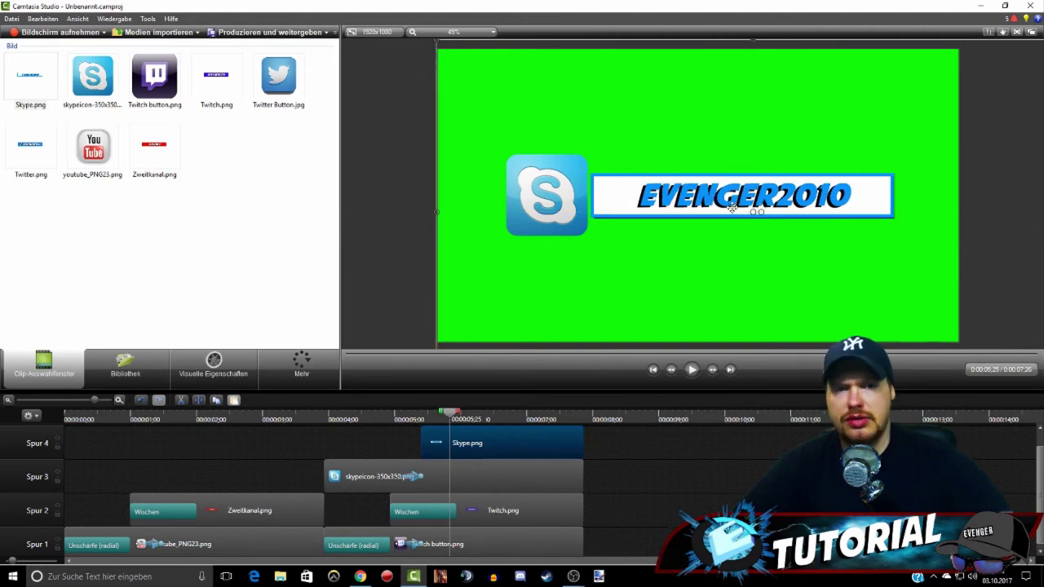
- Apply Wischen to the Skype banner and radial blur to the Skype icon clip
{"action": "left_click", "coordinate": [302, 363]}
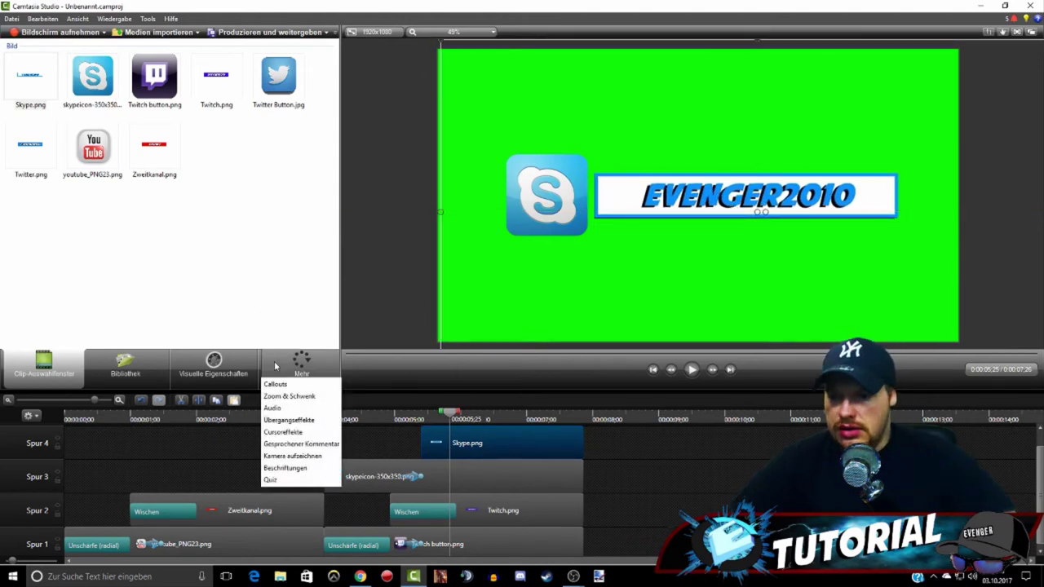
{"action": "left_click", "coordinate": [290, 407]}
{"action": "left_click_drag", "start_coordinate": [54, 138], "coordinate": [421, 442]}
{"action": "left_click_drag", "start_coordinate": [54, 259], "coordinate": [338, 476]}
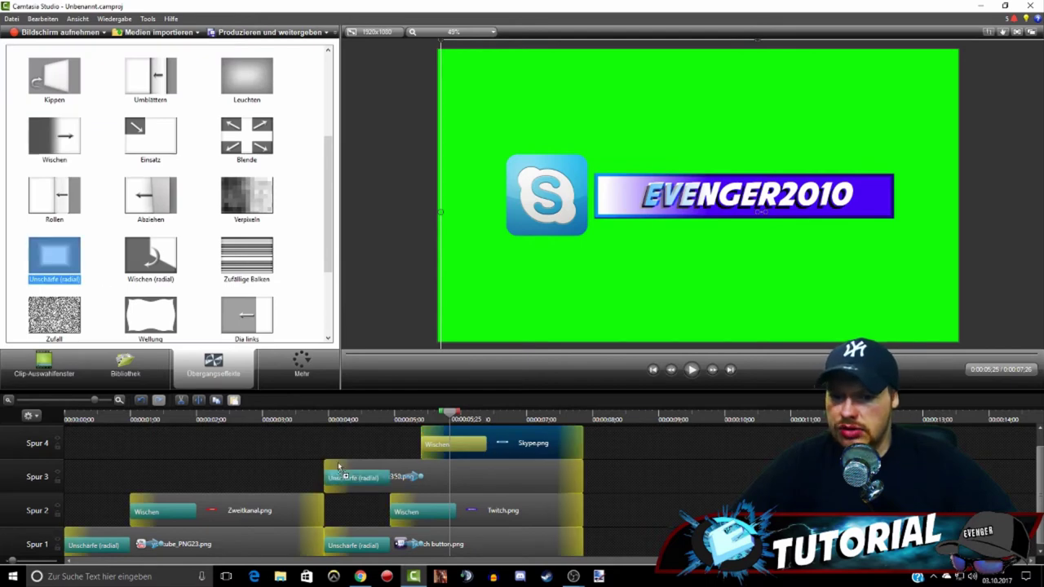
{"action": "mouse_move", "coordinate": [481, 481]}
{"action": "left_mouse_down"}
{"action": "mouse_move", "coordinate": [722, 486]}
{"action": "mouse_move", "coordinate": [482, 482]}
{"action": "left_mouse_up"}
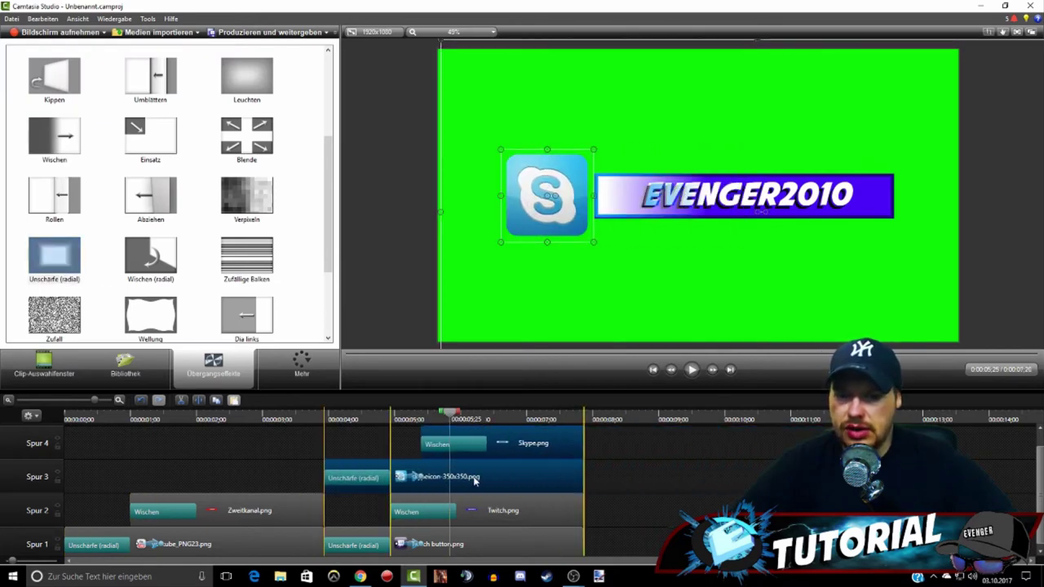
- Shift the Twitch clips later to follow the Skype clips, then replay the 0:00:11:24 intro
{"action": "left_click_drag", "start_coordinate": [369, 509], "coordinate": [457, 555]}
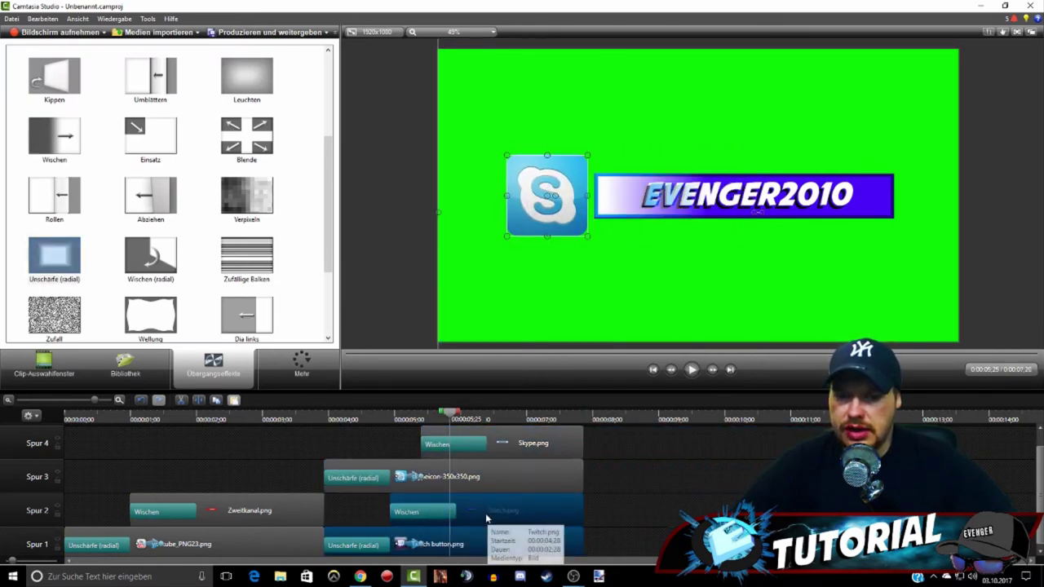
{"action": "left_click_drag", "start_coordinate": [493, 521], "coordinate": [754, 521]}
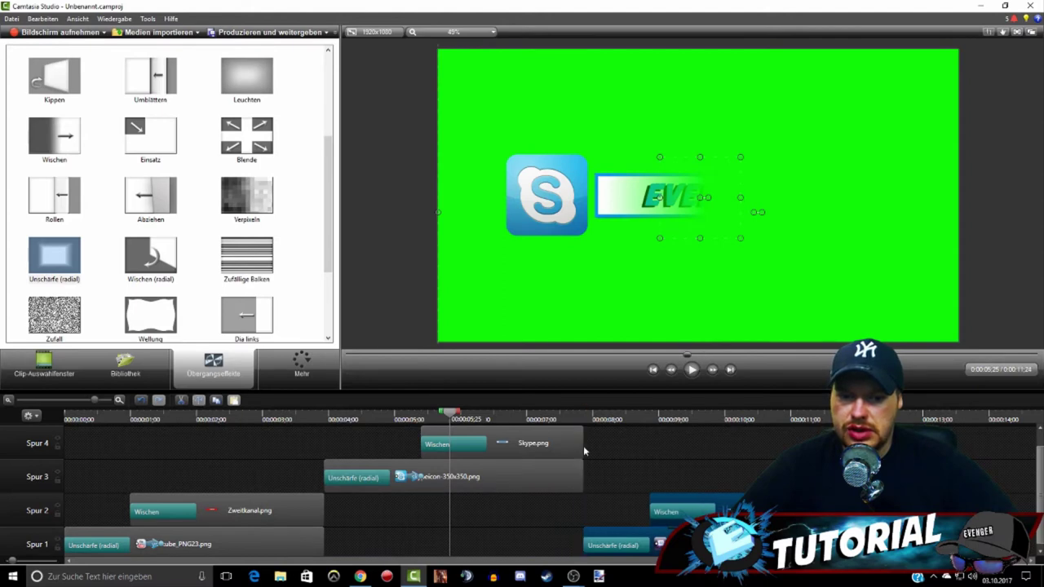
{"action": "mouse_move", "coordinate": [608, 441]}
{"action": "left_mouse_down"}
{"action": "mouse_move", "coordinate": [489, 469]}
{"action": "mouse_move", "coordinate": [478, 535]}
{"action": "left_mouse_up"}
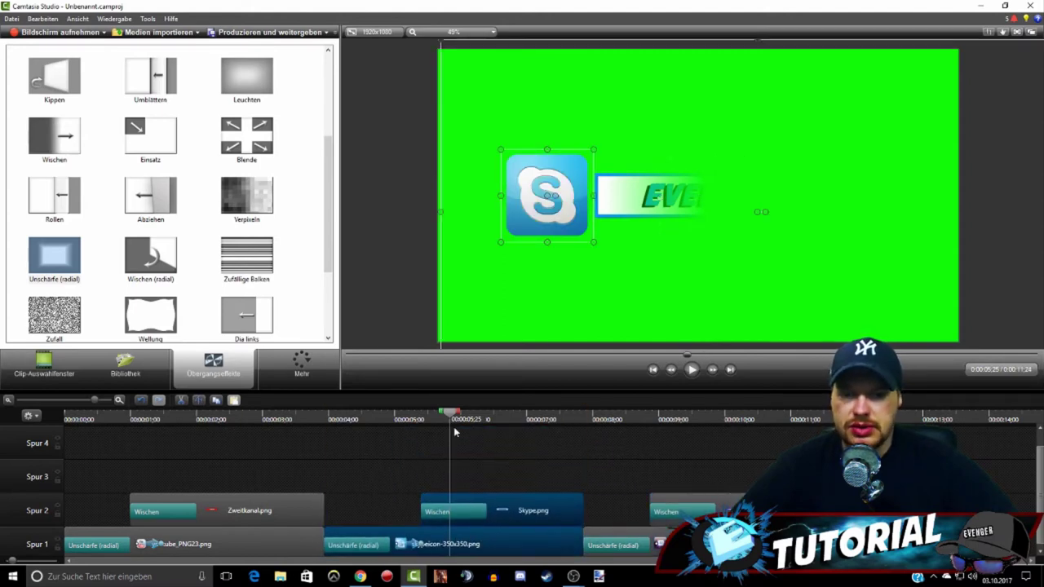
{"action": "left_click_drag", "start_coordinate": [452, 415], "coordinate": [2, 442]}
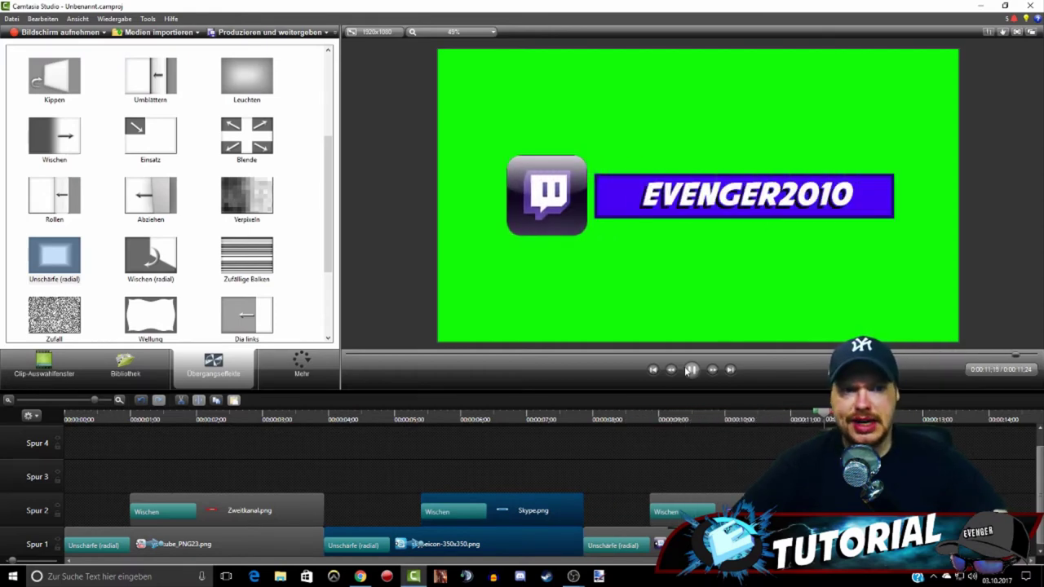
{"action": "left_click", "coordinate": [44, 364]}
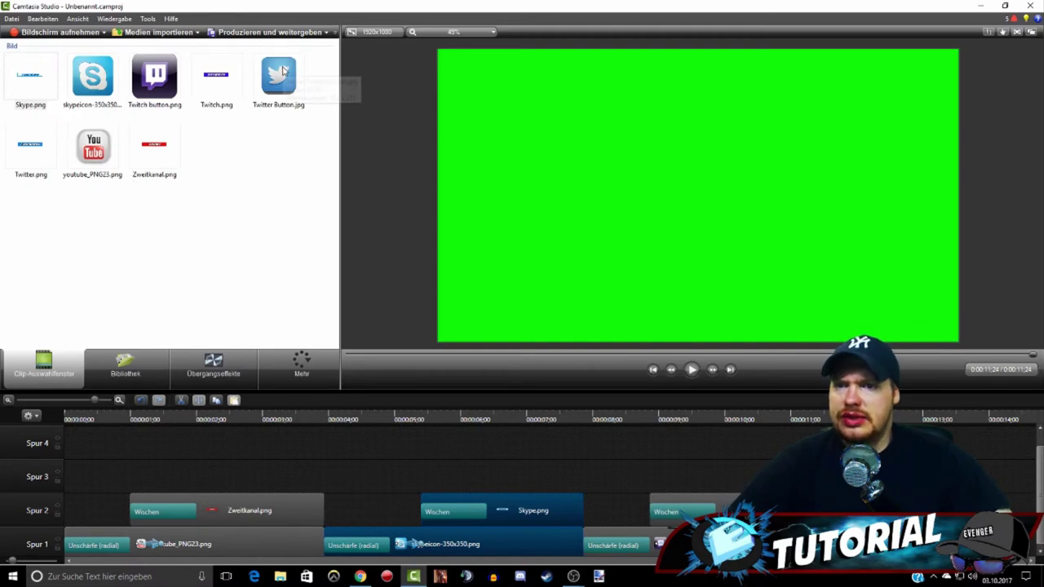
{"action": "left_click_drag", "start_coordinate": [283, 72], "coordinate": [531, 314]}
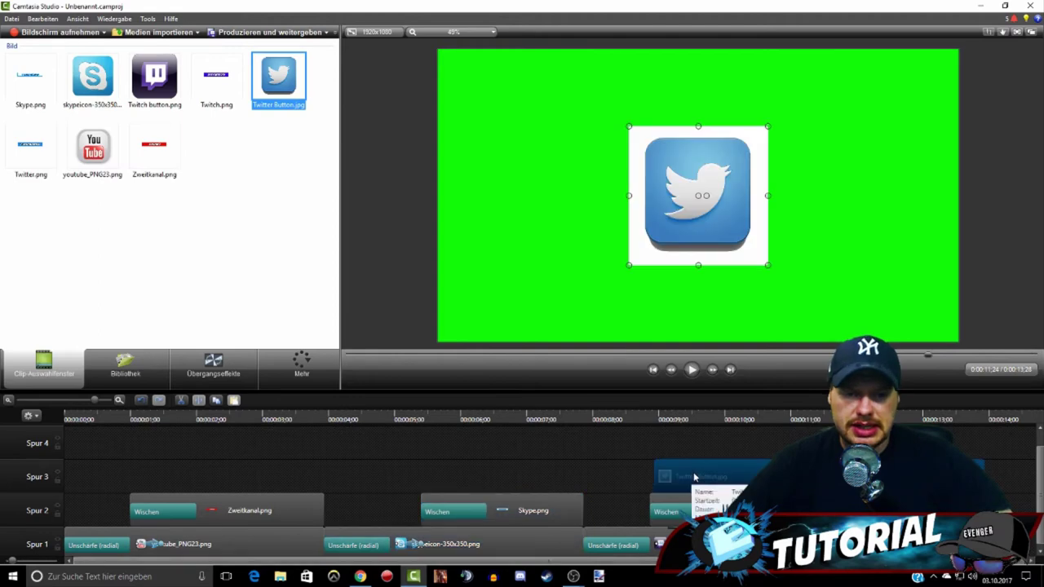
{"action": "mouse_move", "coordinate": [657, 480]}
{"action": "left_mouse_down"}
{"action": "mouse_move", "coordinate": [689, 477]}
{"action": "mouse_move", "coordinate": [630, 480]}
{"action": "left_mouse_up"}
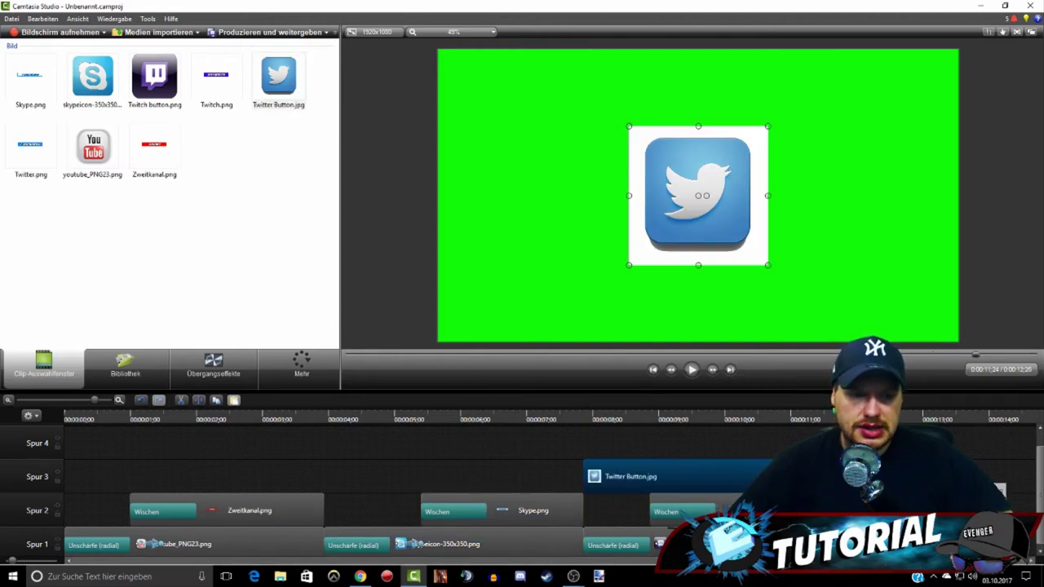
{"action": "left_click", "coordinate": [651, 418]}
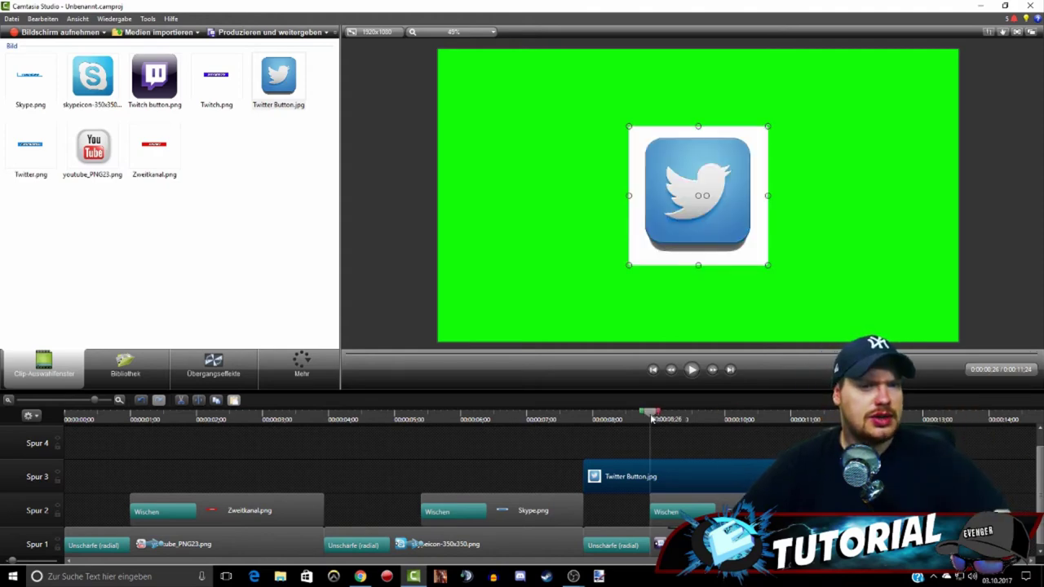
{"action": "key", "text": "Delete"}
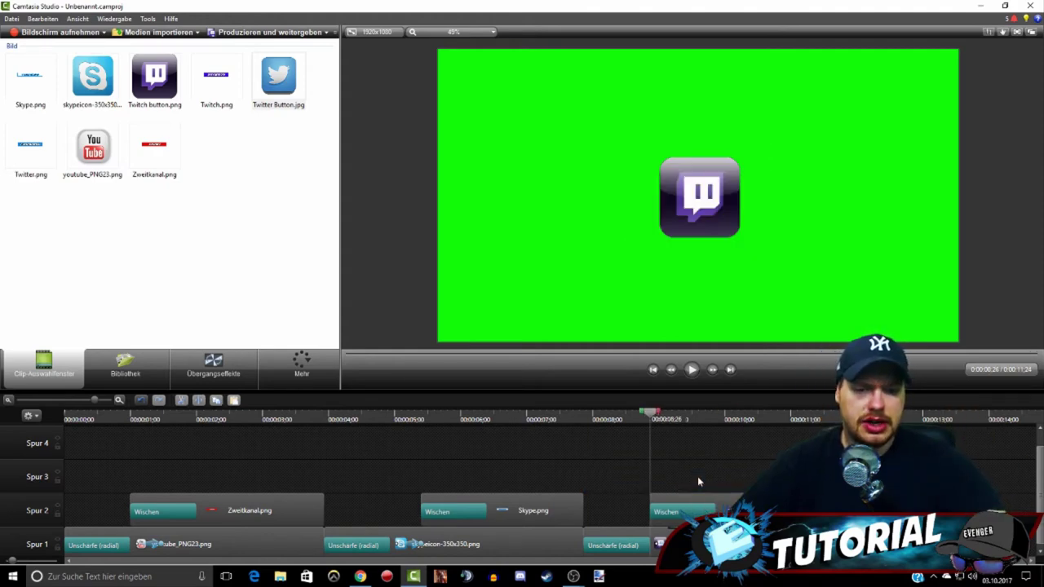
- Find Twitter Button.jpg in Bilder für Banner > Streaming Buttons, then switch to paint.net
{"action": "left_click", "coordinate": [151, 36]}
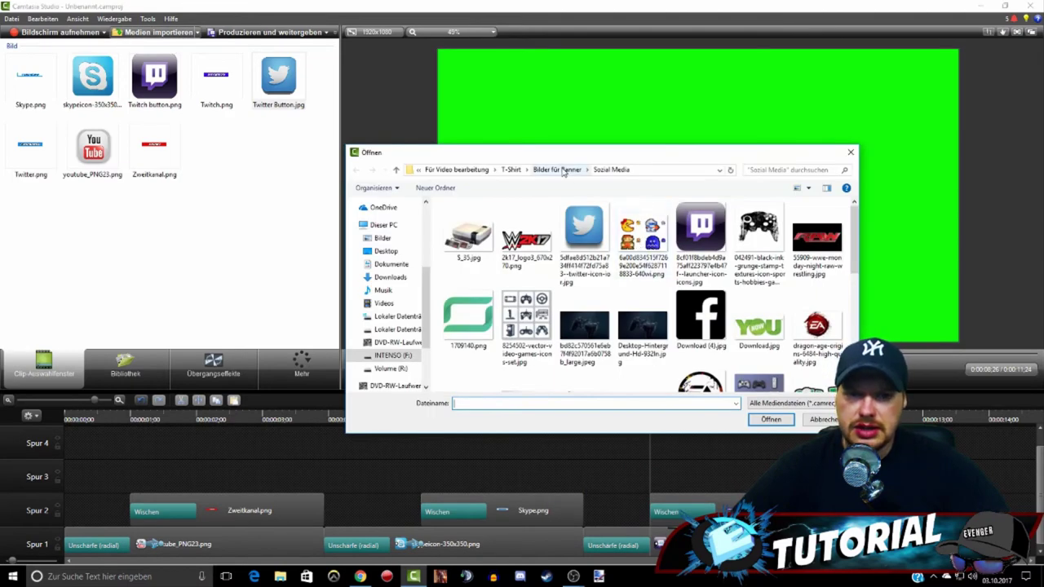
{"action": "scroll", "coordinate": [675, 284], "scroll_direction": "down", "scroll_amount": 5}
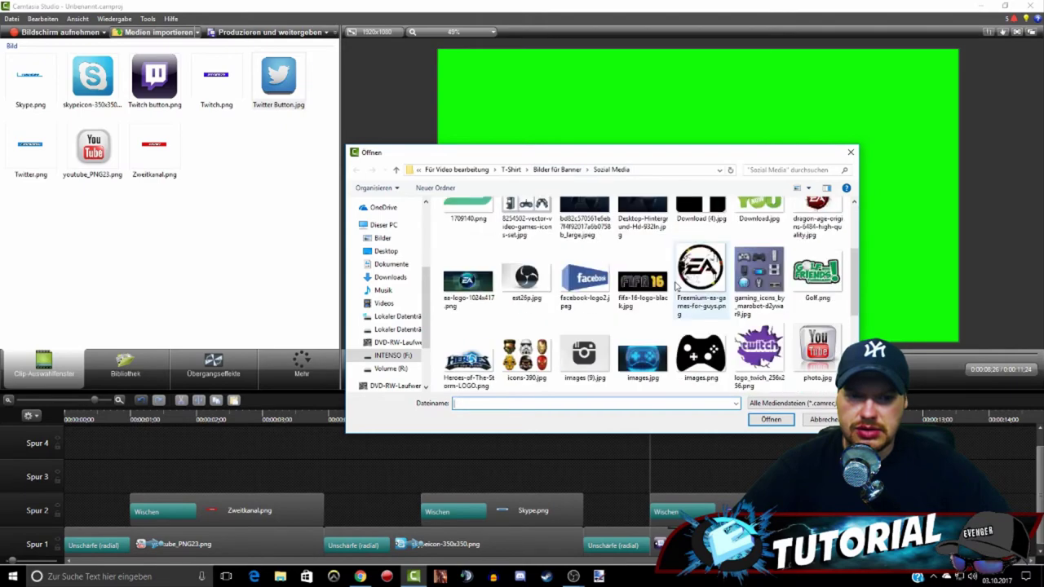
{"action": "scroll", "coordinate": [675, 281], "scroll_direction": "up", "scroll_amount": 5}
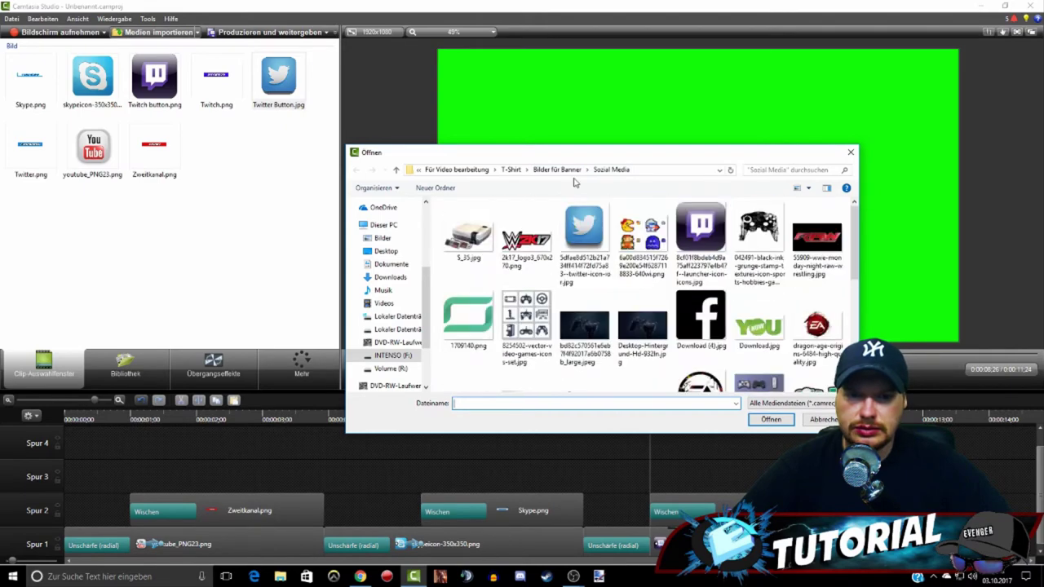
{"action": "left_click", "coordinate": [563, 170]}
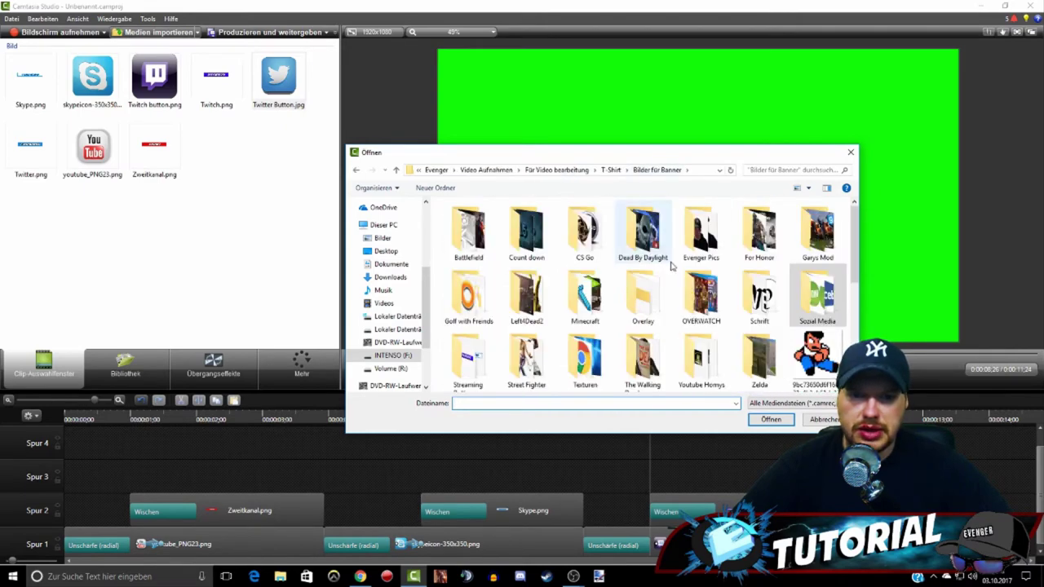
{"action": "double_click", "coordinate": [469, 357]}
{"action": "left_click", "coordinate": [647, 233]}
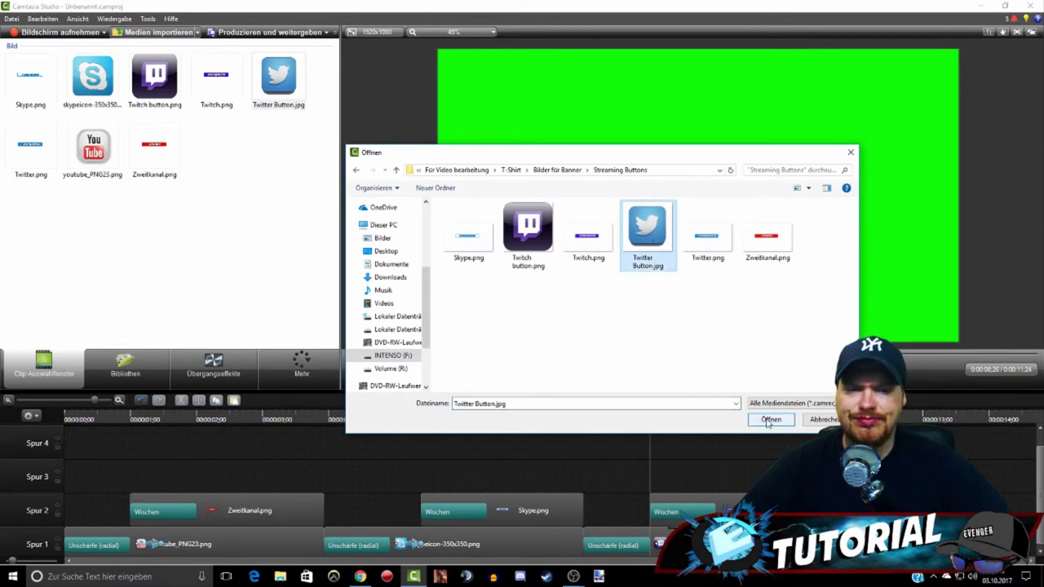
{"action": "left_click", "coordinate": [769, 420]}
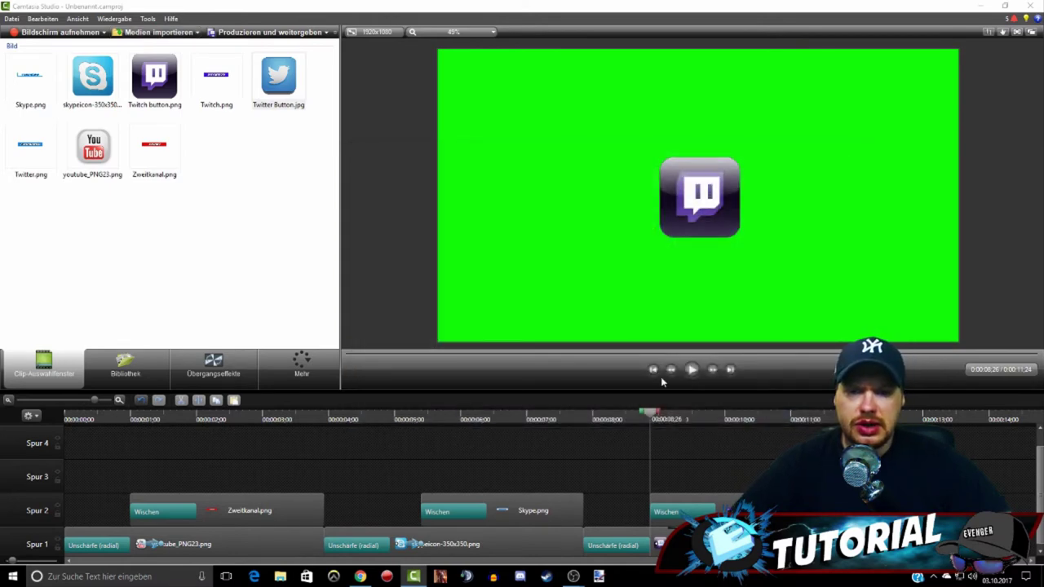
{"action": "left_click", "coordinate": [603, 576]}
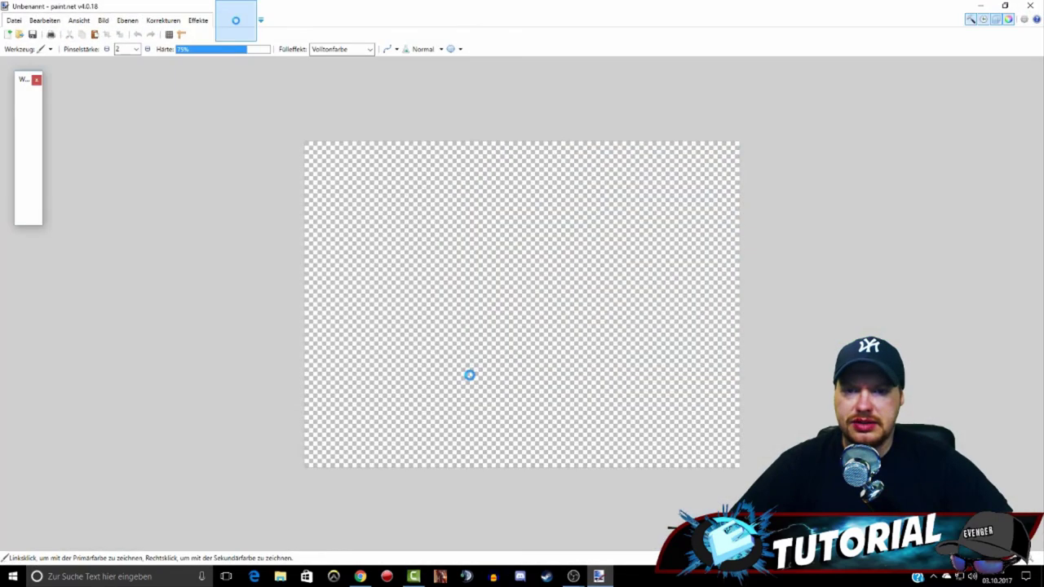
- Open Twitter Button.jpg and delete its white background with the Magic Wand
{"action": "left_click", "coordinate": [21, 33]}
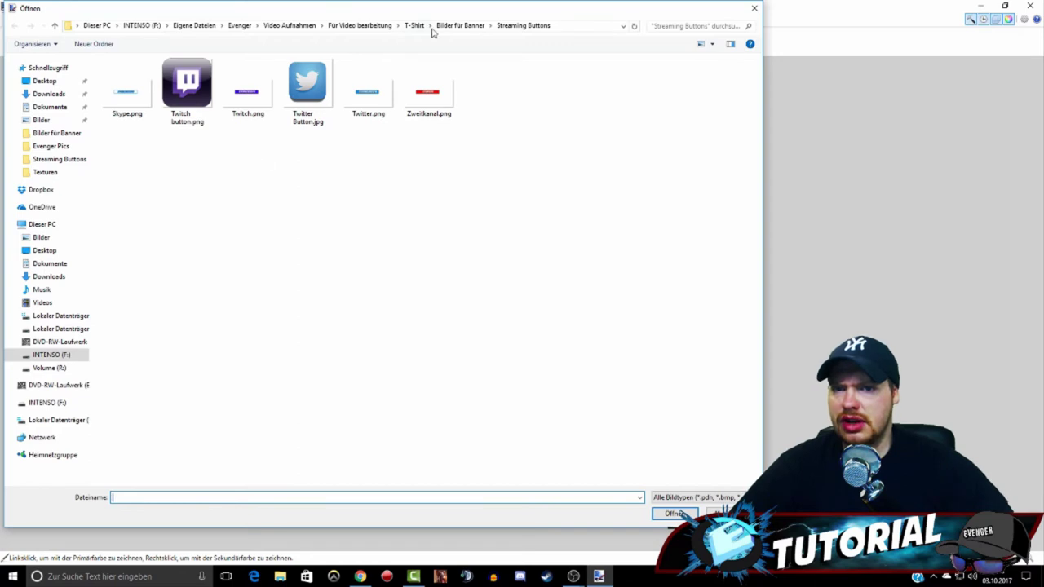
{"action": "double_click", "coordinate": [306, 82]}
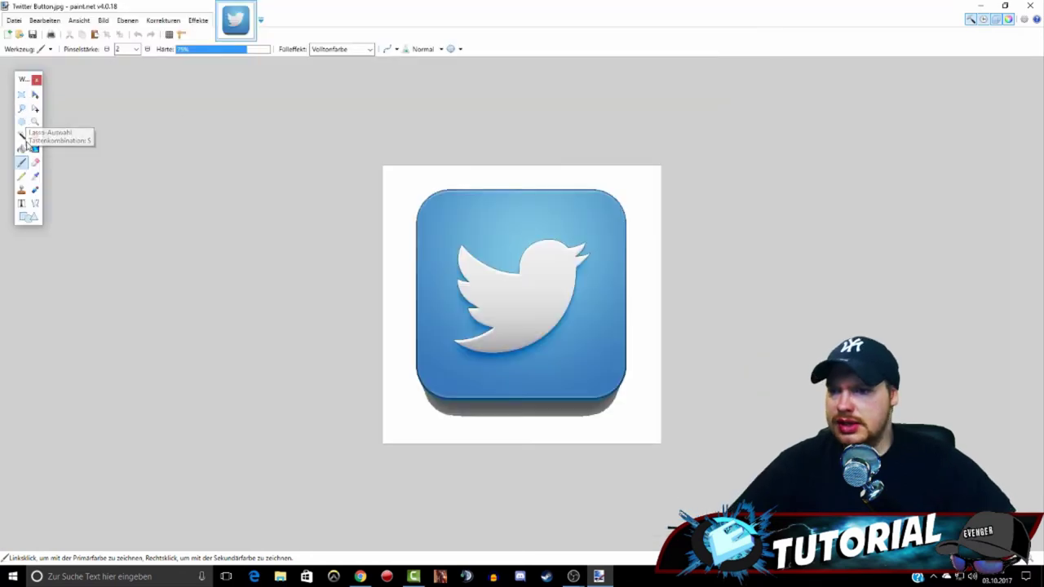
{"action": "left_click", "coordinate": [21, 135]}
{"action": "left_click", "coordinate": [396, 188]}
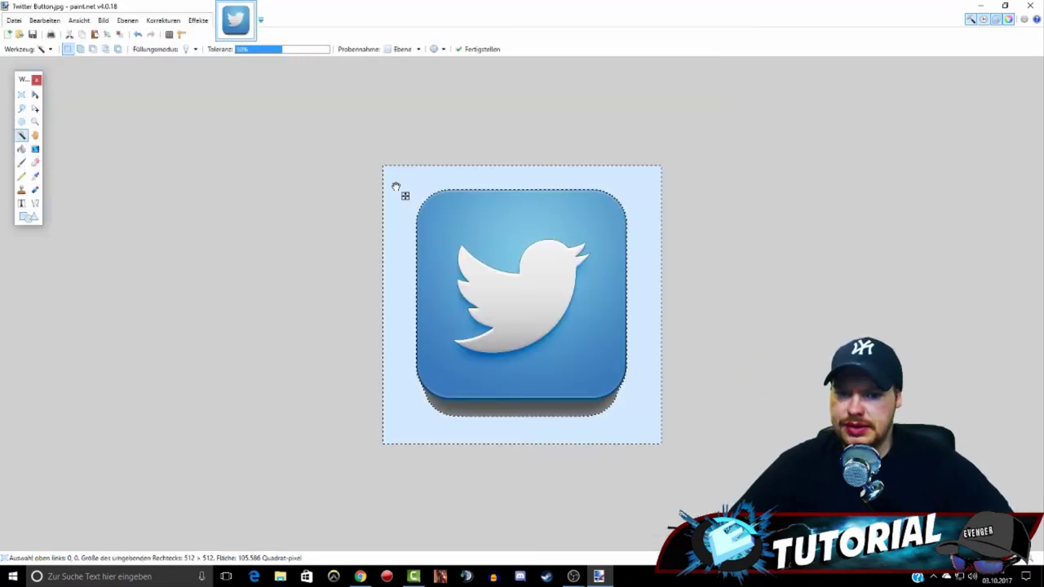
{"action": "key", "text": "Delete"}
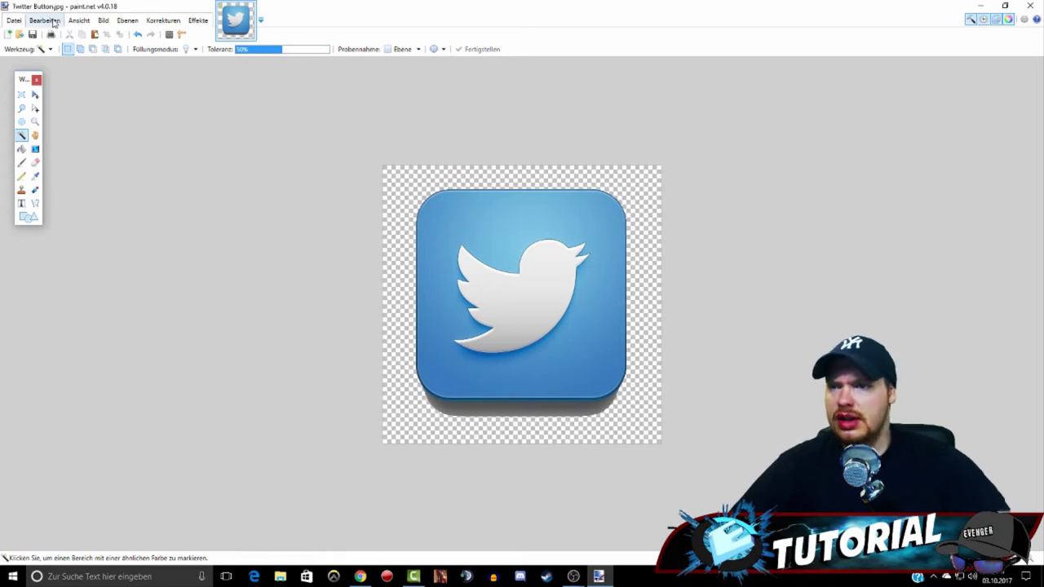
- Save the image as Twitter Button.png and close paint.net
{"action": "left_click", "coordinate": [14, 21]}
{"action": "left_click", "coordinate": [78, 111]}
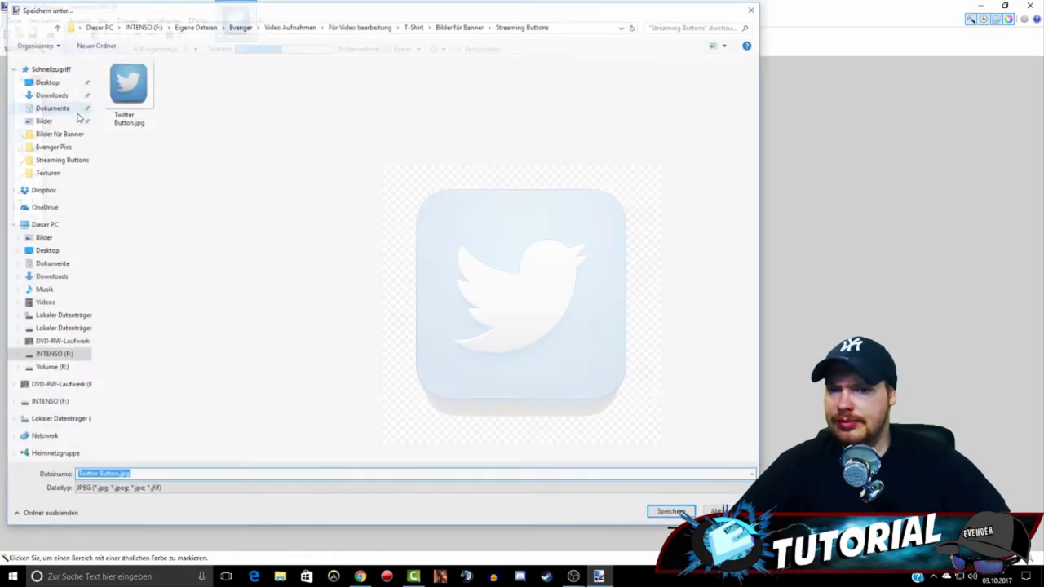
{"action": "left_click", "coordinate": [114, 489]}
{"action": "left_click", "coordinate": [96, 533]}
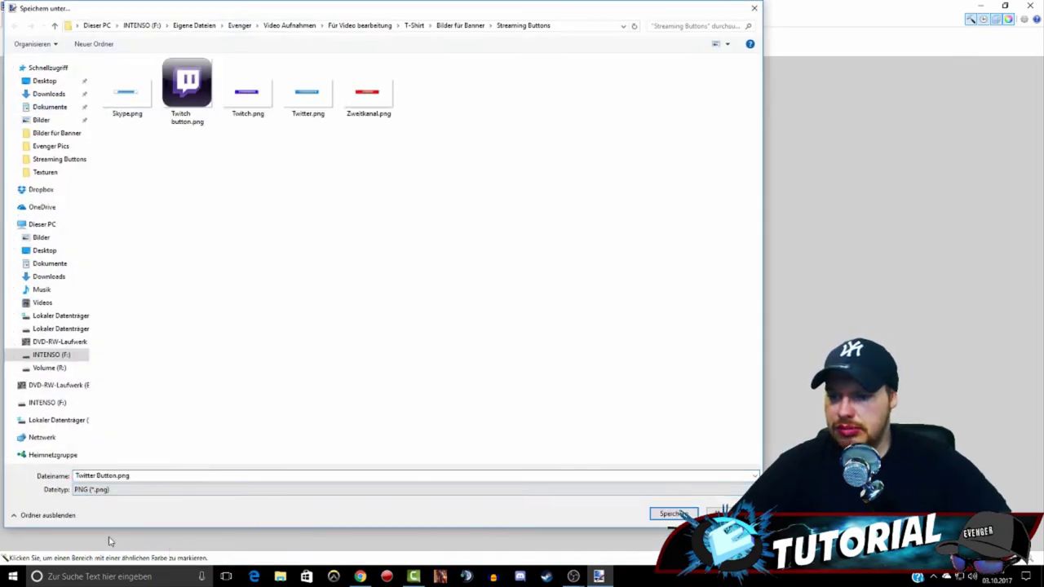
{"action": "key", "text": "Return"}
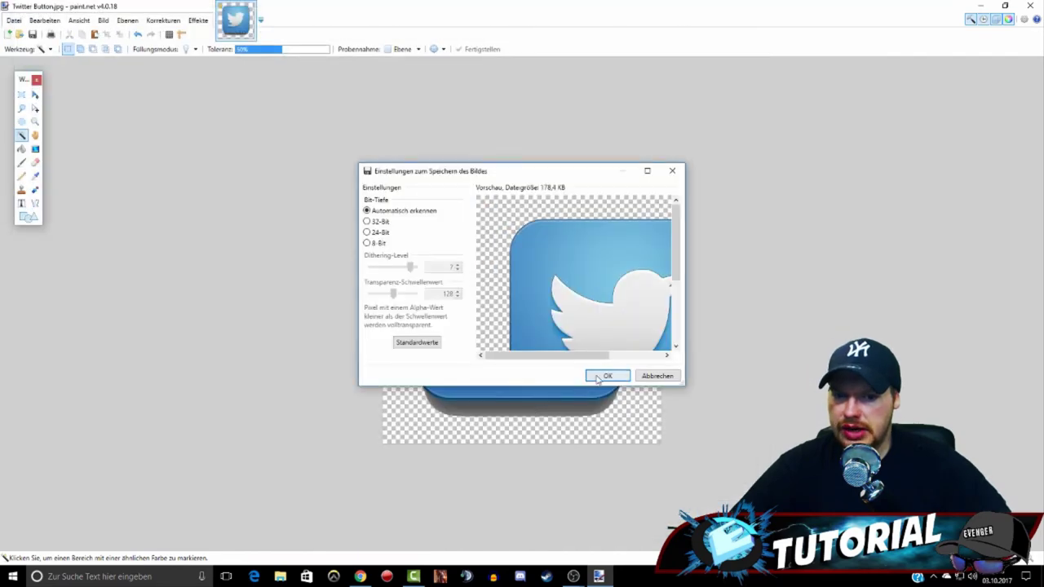
{"action": "left_click", "coordinate": [607, 376]}
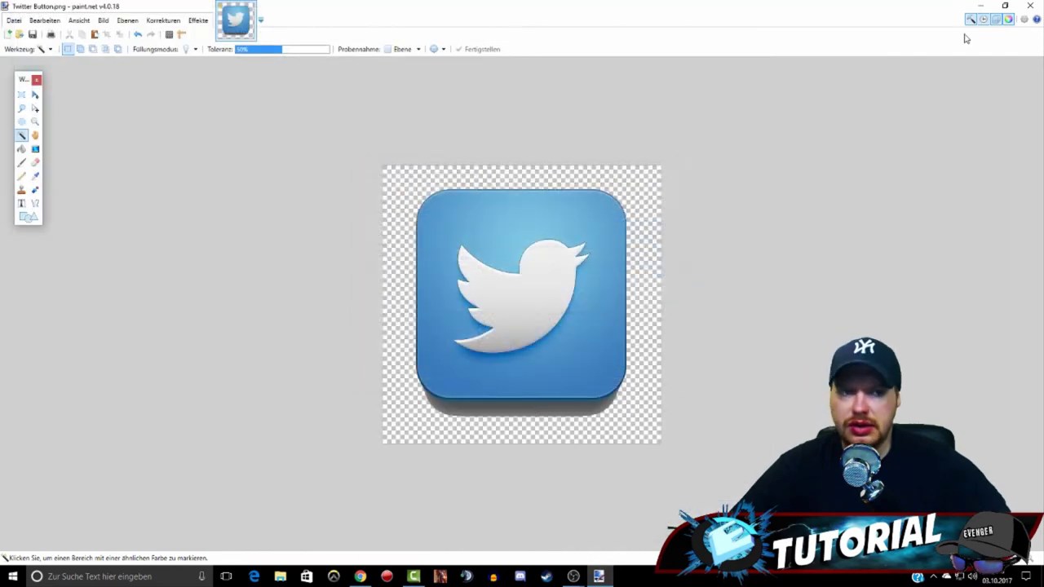
{"action": "left_click", "coordinate": [1033, 7]}
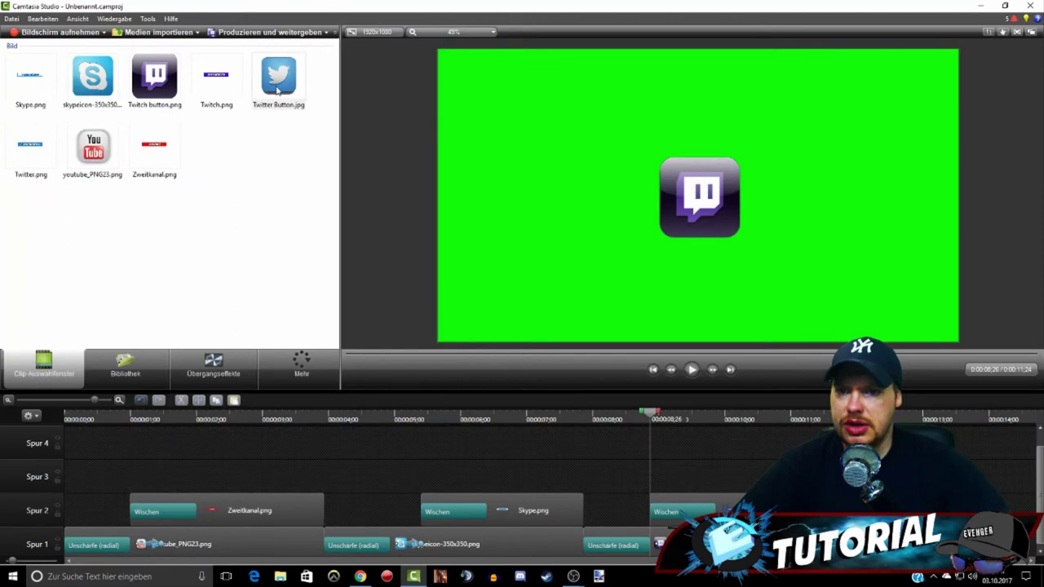
- Import Twitter Button.png and place it on Spur 3 at the playhead
{"action": "key", "text": "ctrl+i"}
{"action": "left_click", "coordinate": [775, 420]}
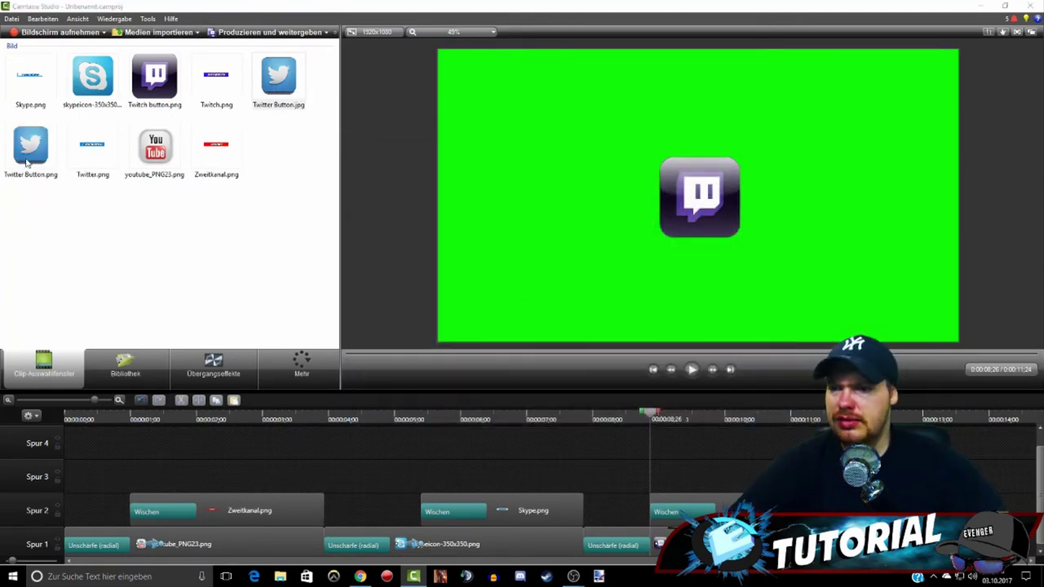
{"action": "left_click_drag", "start_coordinate": [390, 337], "coordinate": [656, 469]}
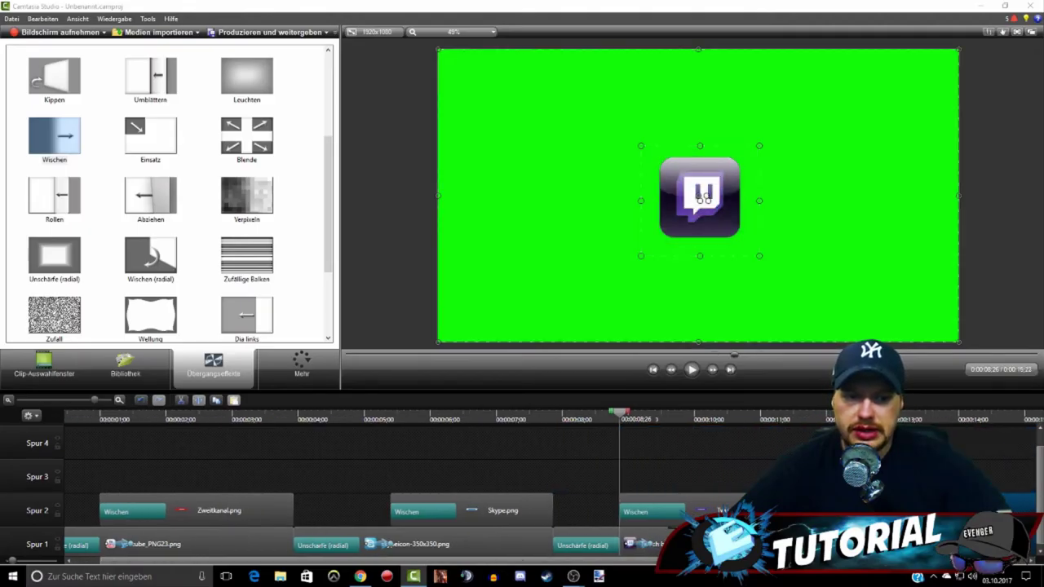
- Preview the 0:00:15:22 intro from the start through the Twitter part
{"action": "key", "text": "ctrl+Home"}
{"action": "left_click", "coordinate": [691, 369]}
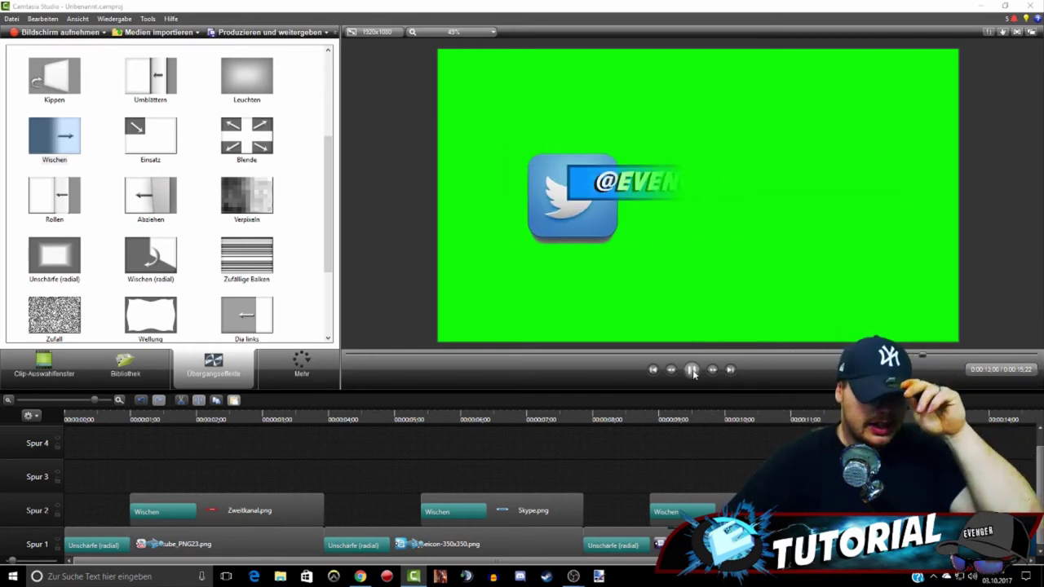
{"action": "left_click", "coordinate": [692, 370]}
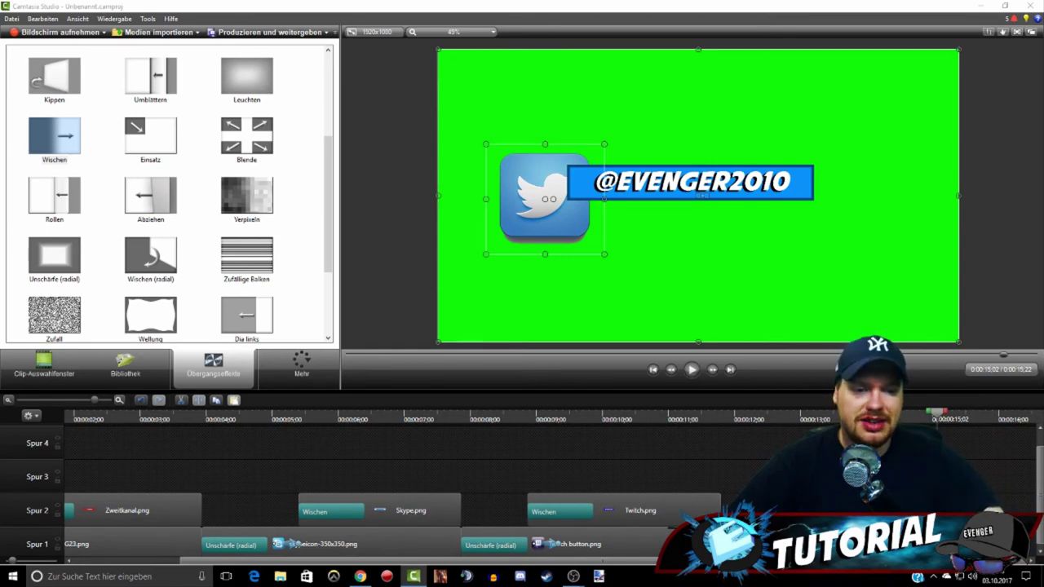
{"action": "left_click", "coordinate": [632, 413]}
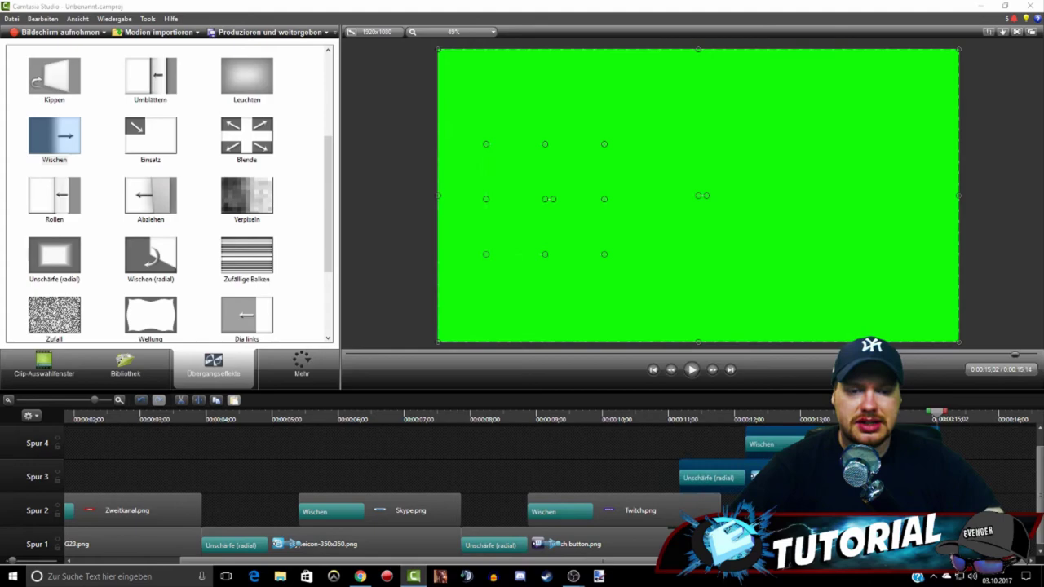
{"action": "left_click", "coordinate": [630, 419]}
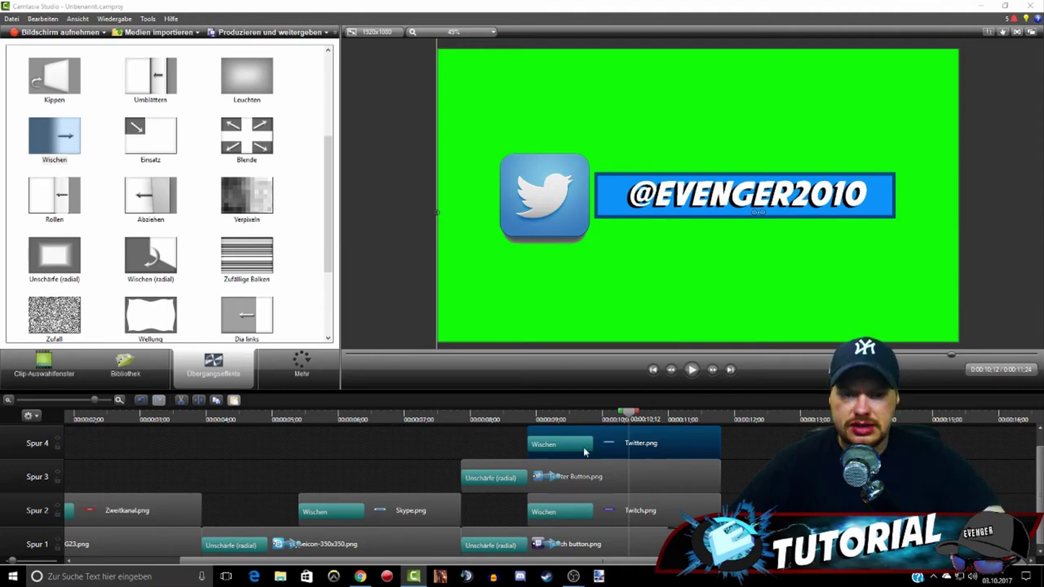
{"action": "left_click_drag", "start_coordinate": [493, 437], "coordinate": [573, 485]}
{"action": "key", "text": "Delete"}
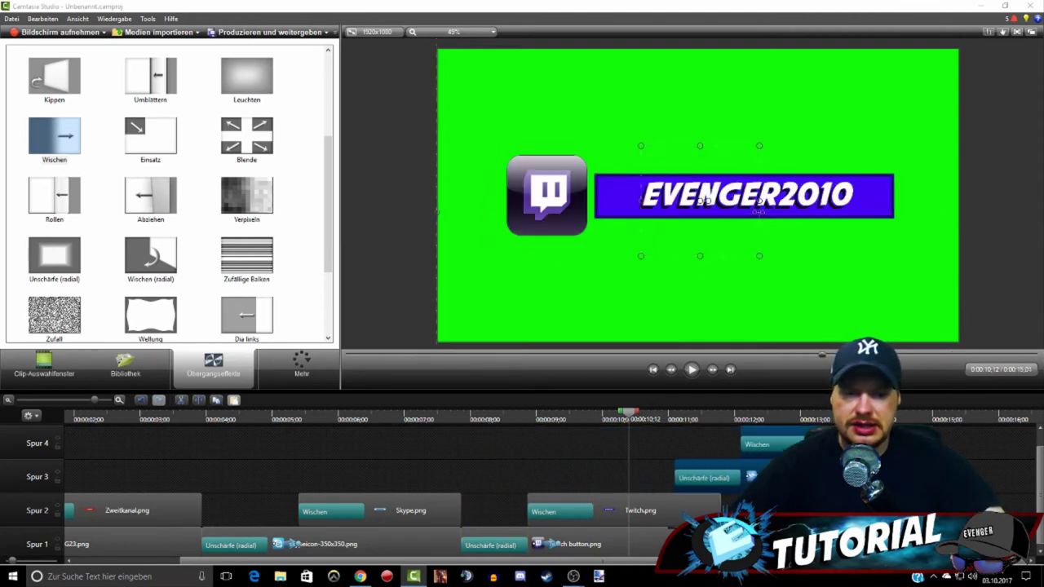
{"action": "left_click", "coordinate": [690, 369]}
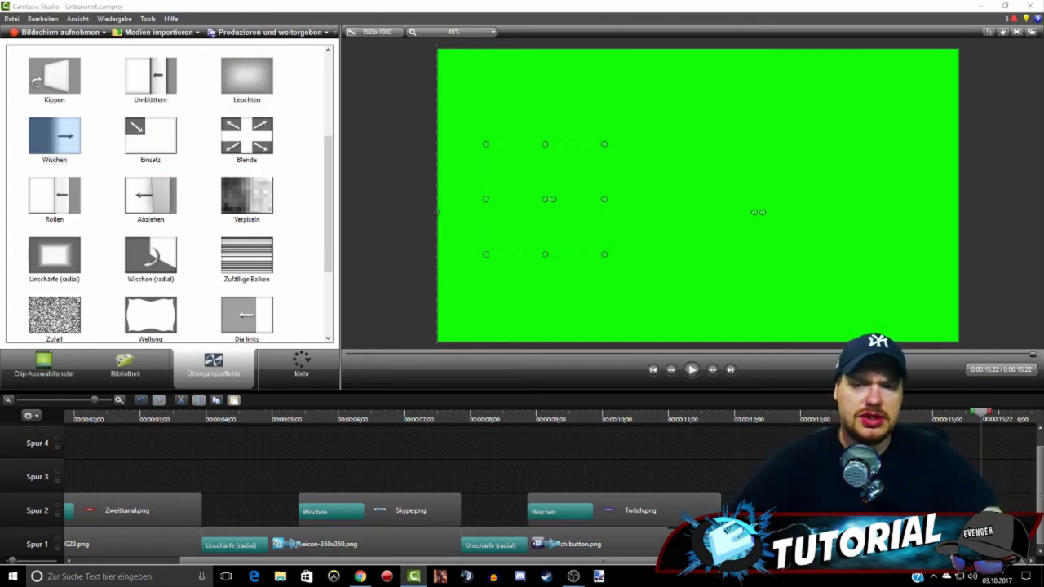
- Add a wide 'FOLGT MIR AUF' text callout at font size 100 and move it to Spur 1's start
{"action": "left_click", "coordinate": [144, 310]}
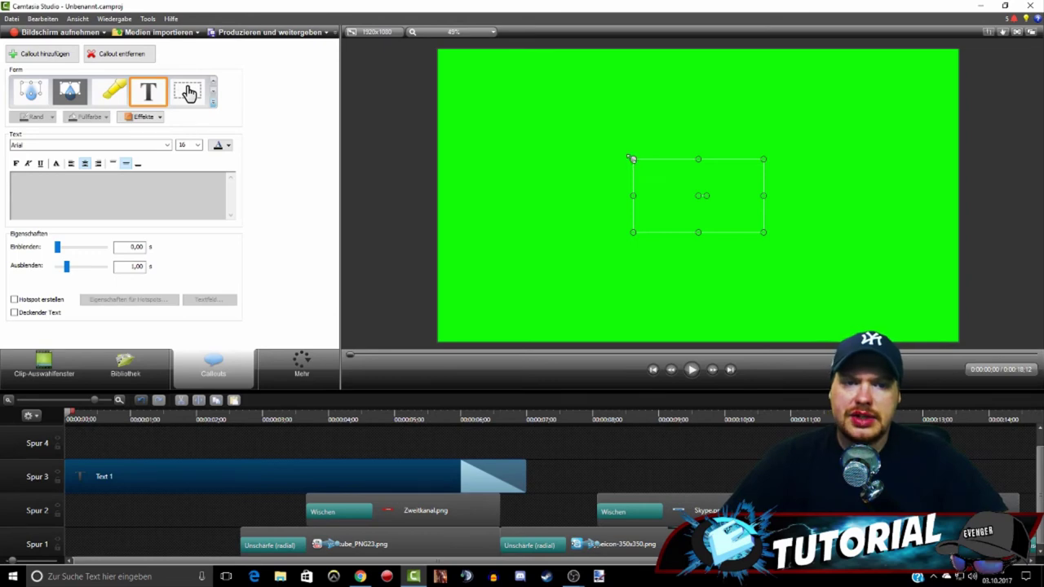
{"action": "left_click_drag", "start_coordinate": [630, 158], "coordinate": [377, 123]}
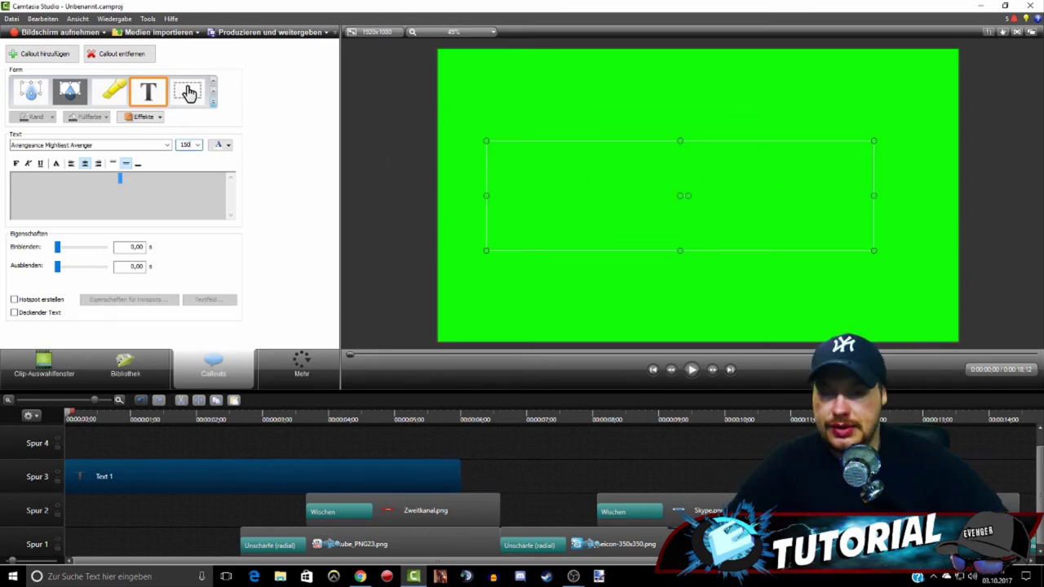
{"action": "left_click", "coordinate": [136, 195]}
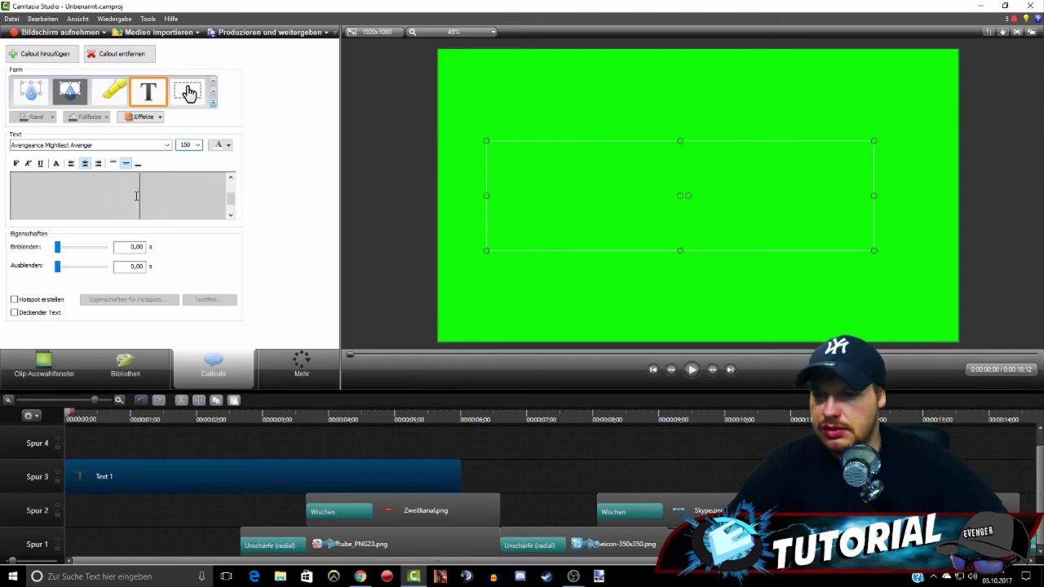
{"action": "type", "text": "F"}
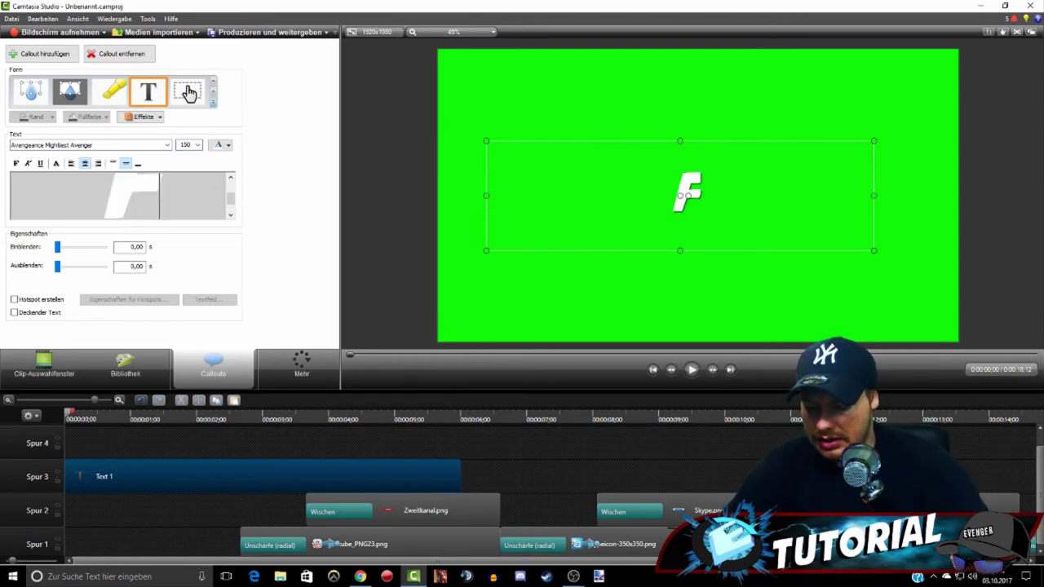
{"action": "type", "text": "OLGT MIR"}
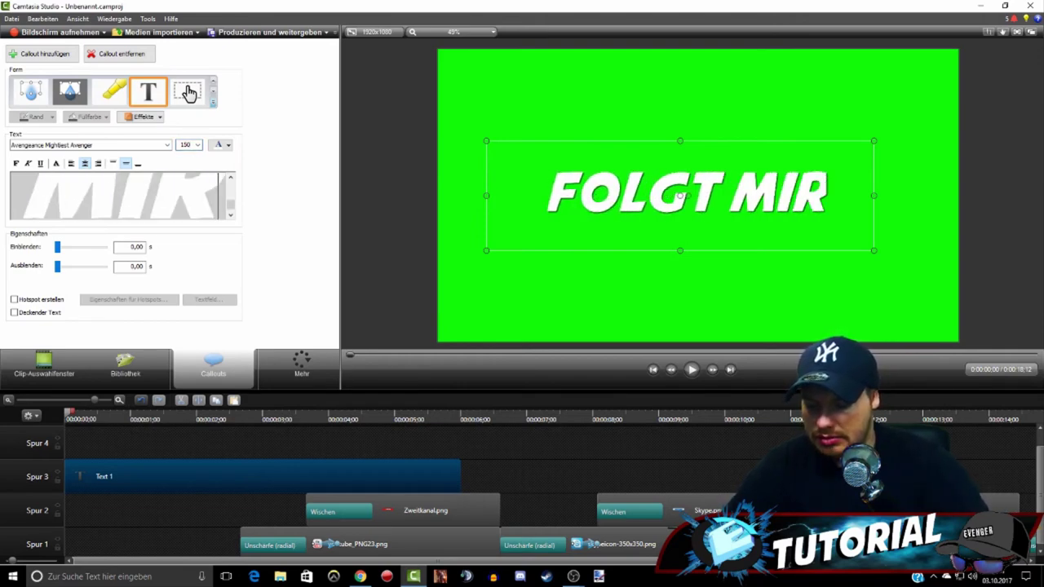
{"action": "type", "text": " AUF"}
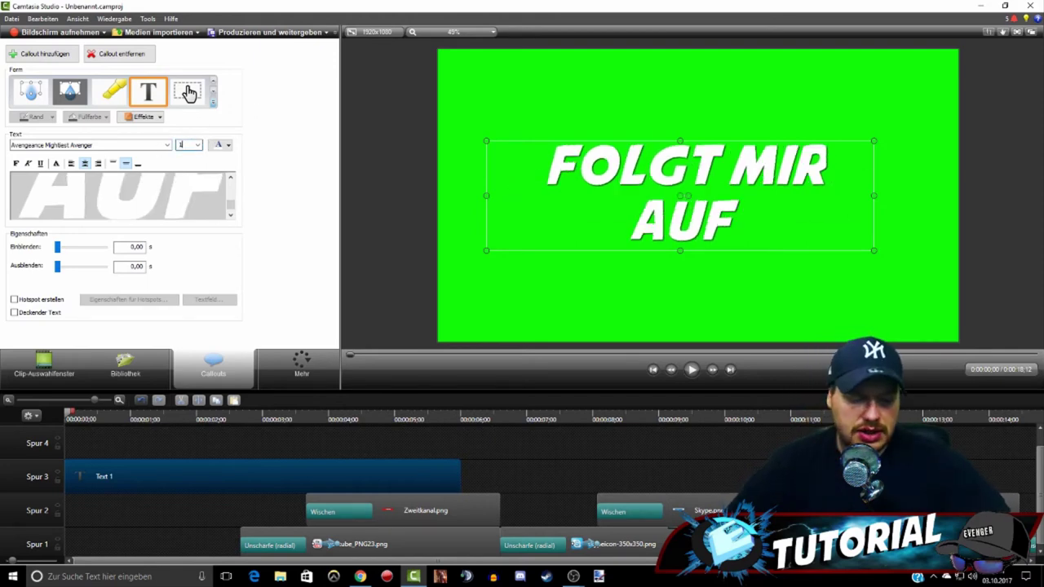
{"action": "type", "text": "00"}
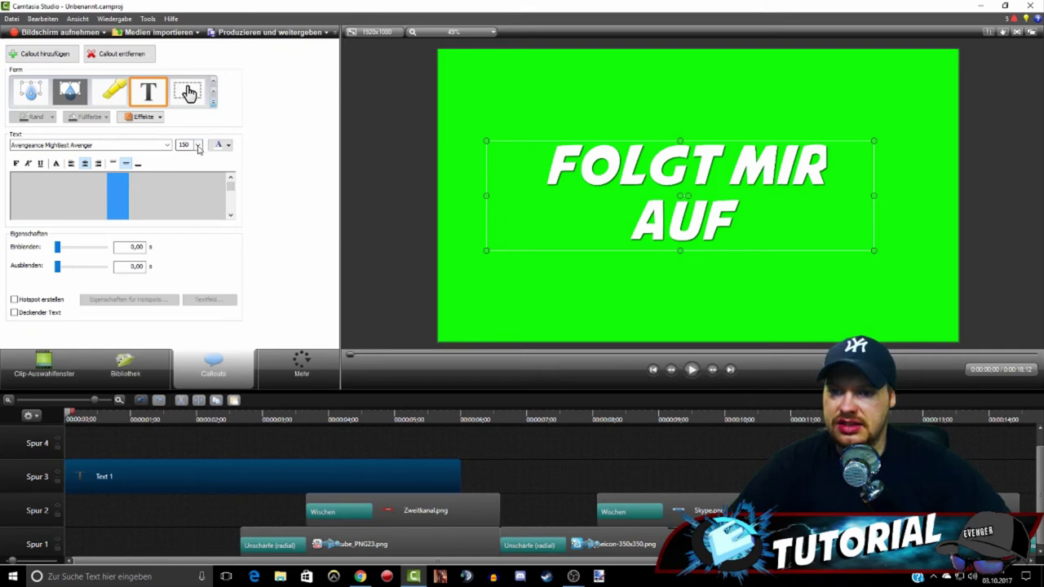
{"action": "left_click", "coordinate": [123, 193]}
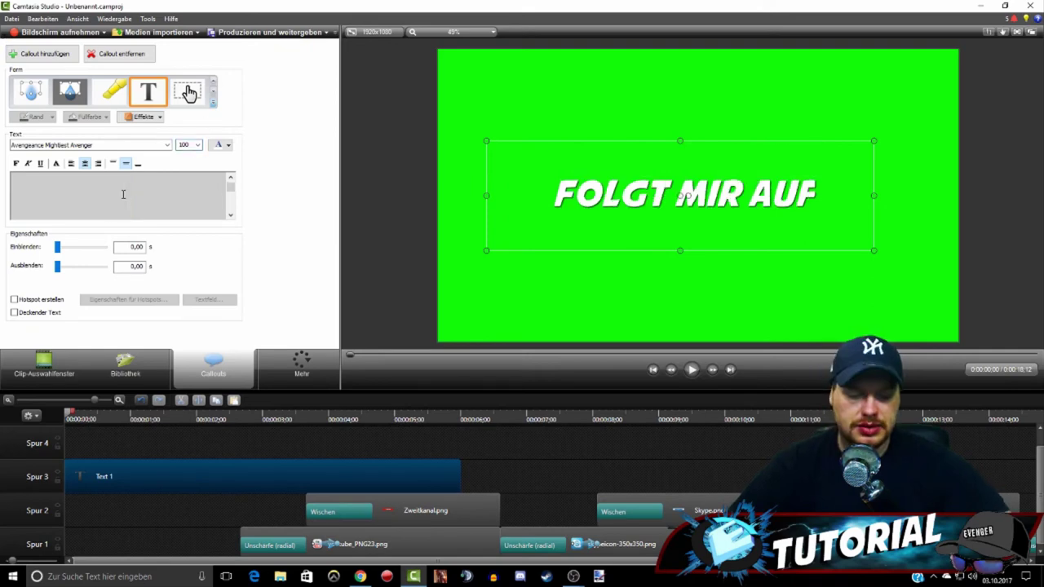
{"action": "left_click_drag", "start_coordinate": [303, 477], "coordinate": [290, 535]}
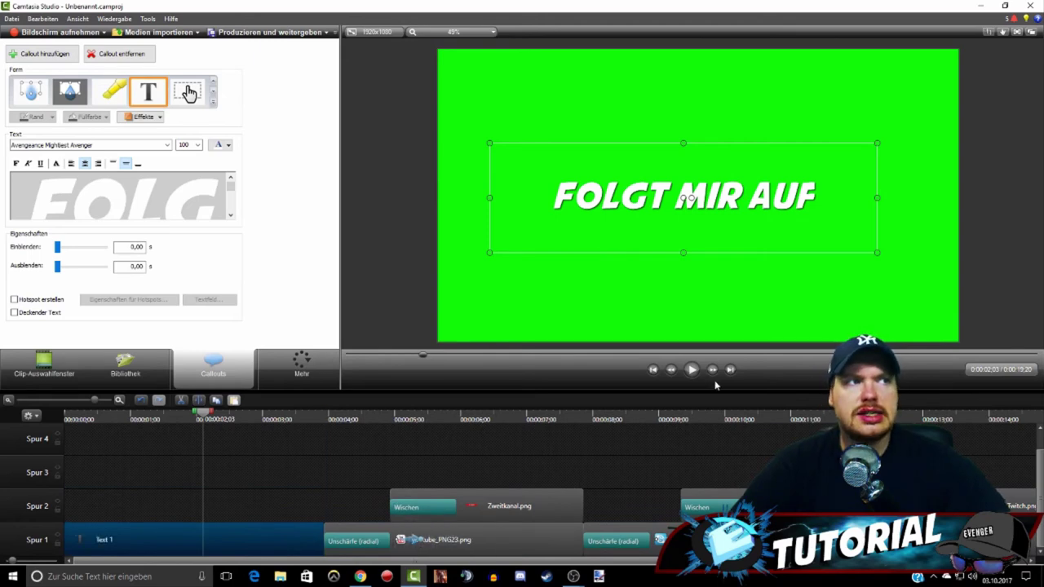
{"action": "left_click_drag", "start_coordinate": [203, 412], "coordinate": [4, 414]}
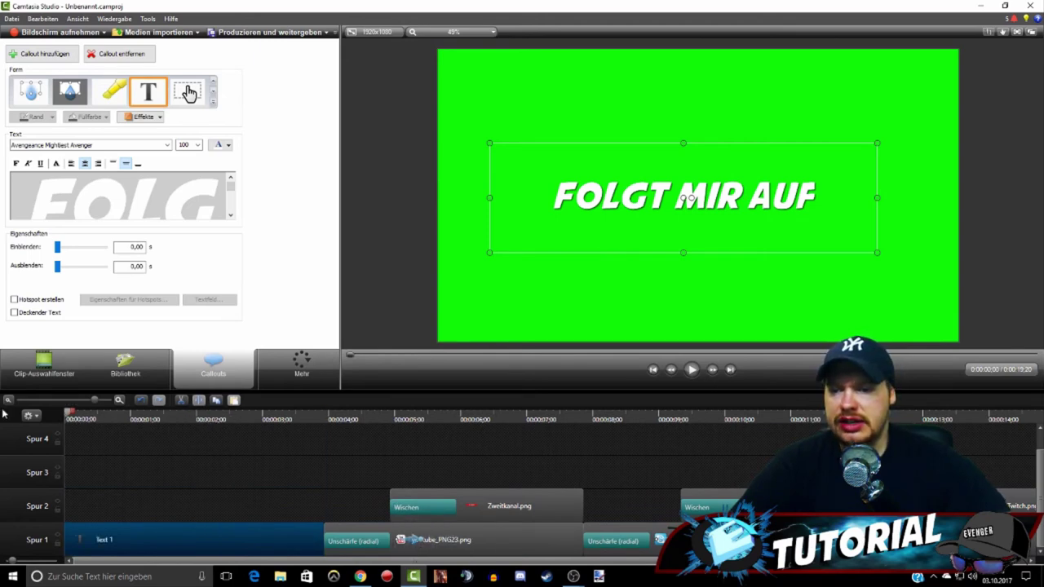
{"action": "left_click", "coordinate": [695, 373]}
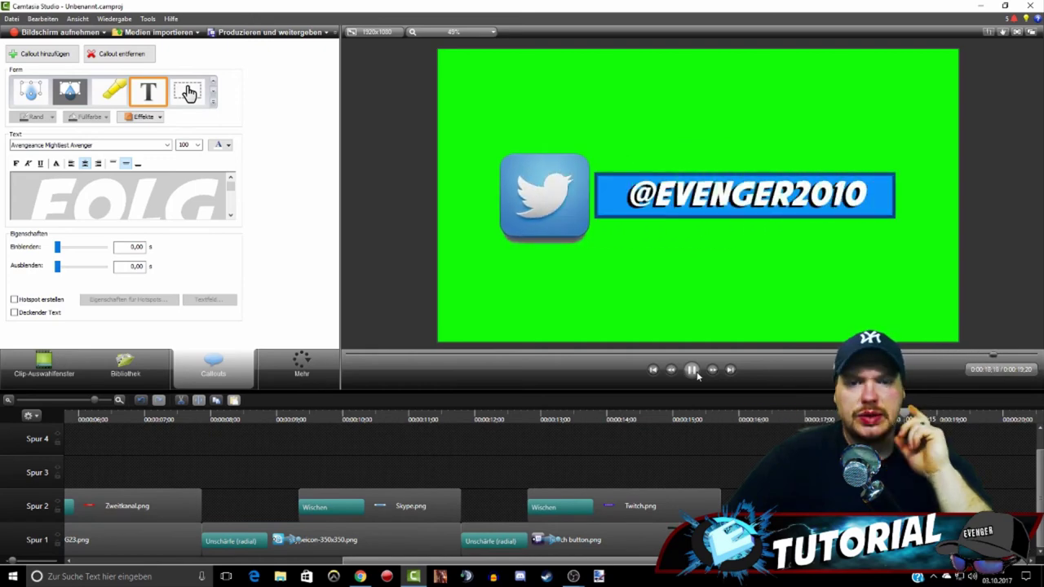
- Stop the preview and produce the intro with the Youtube preset, naming it 'Social Media Buttons'
{"action": "key", "text": "ctrl+p"}
{"action": "left_click", "coordinate": [532, 189]}
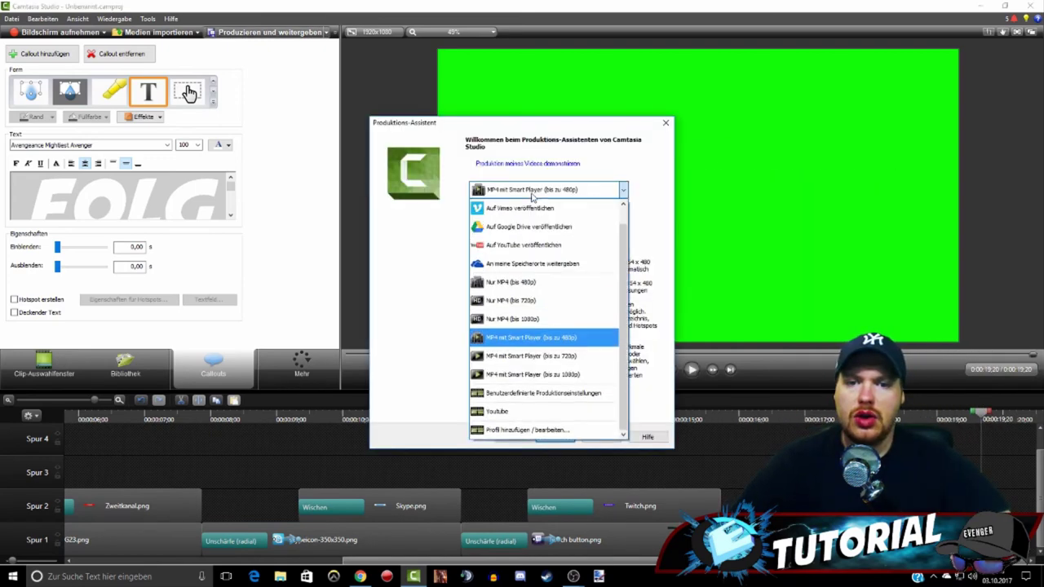
{"action": "left_click", "coordinate": [522, 416]}
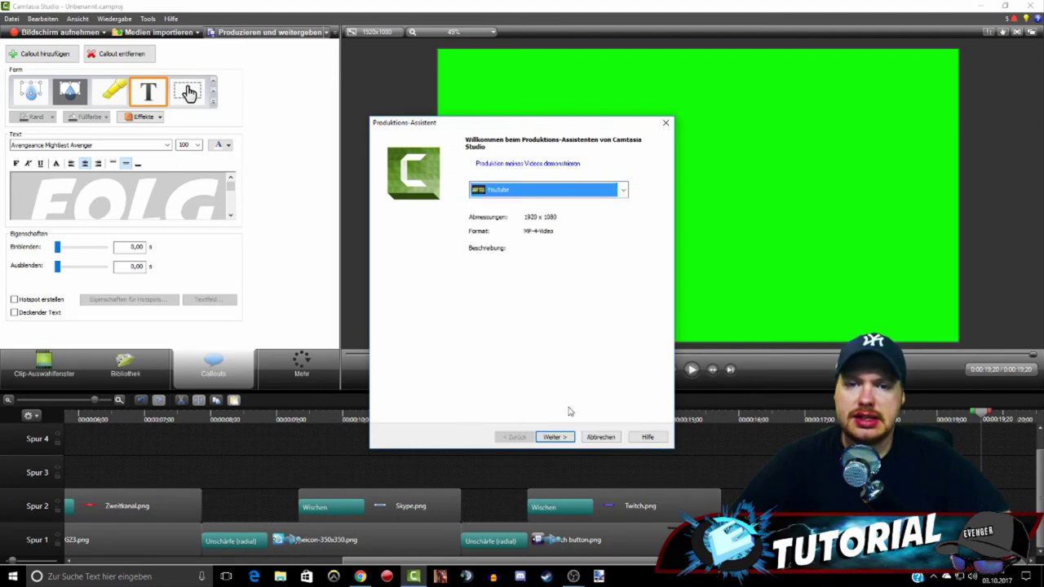
{"action": "left_click", "coordinate": [559, 437]}
{"action": "type", "text": "So"}
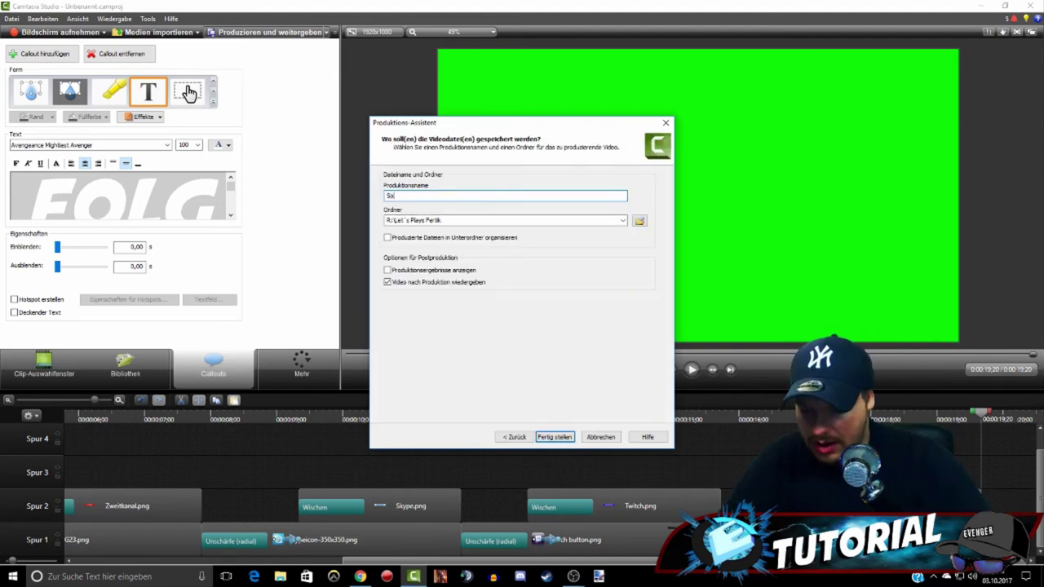
{"action": "type", "text": "cial "}
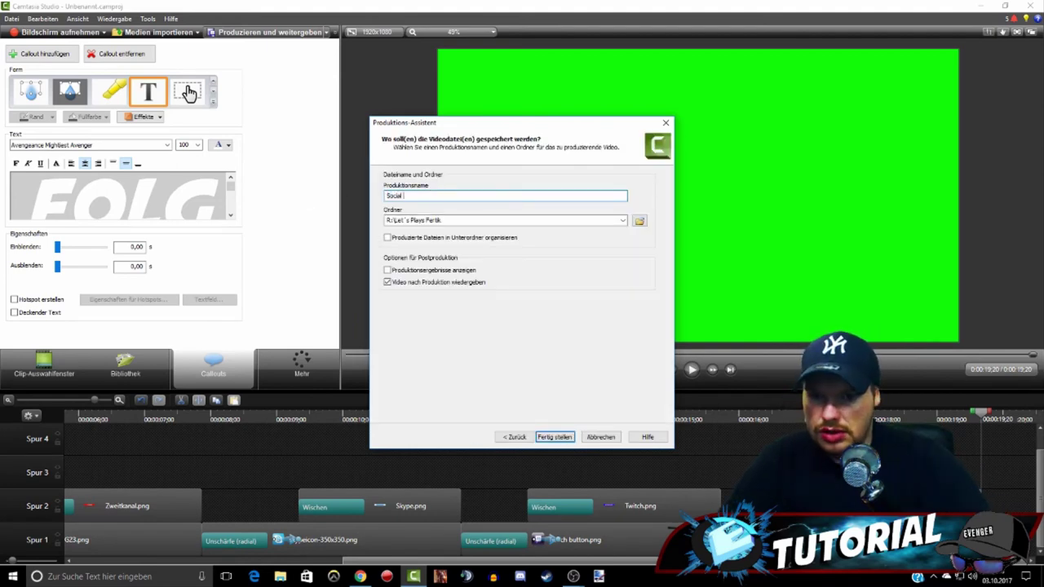
{"action": "type", "text": "Media Buttons"}
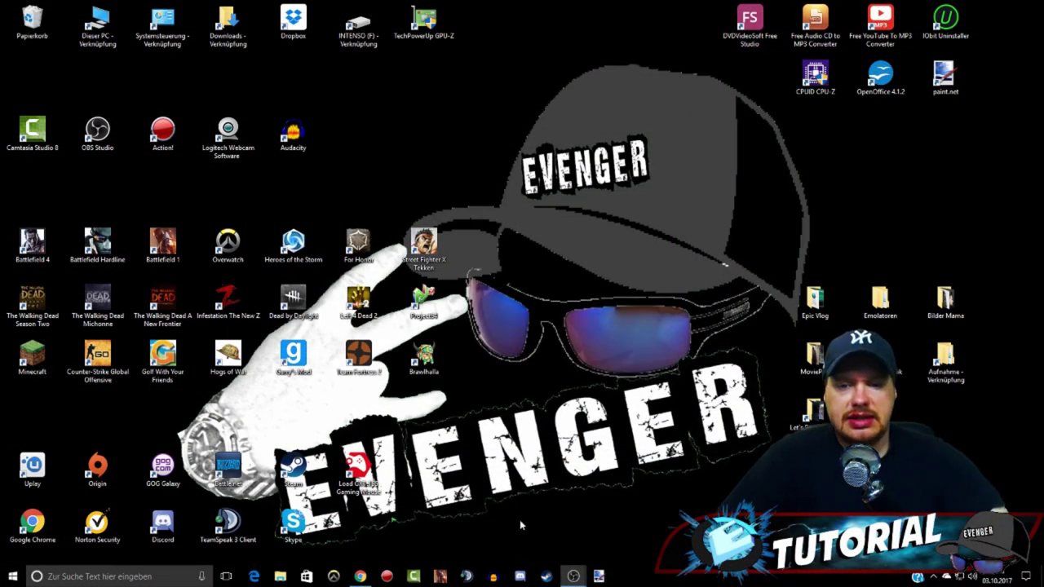
- In OBS, add a new Medienquelle source named 'Social Media Buttons'
{"action": "mouse_move", "coordinate": [574, 575]}
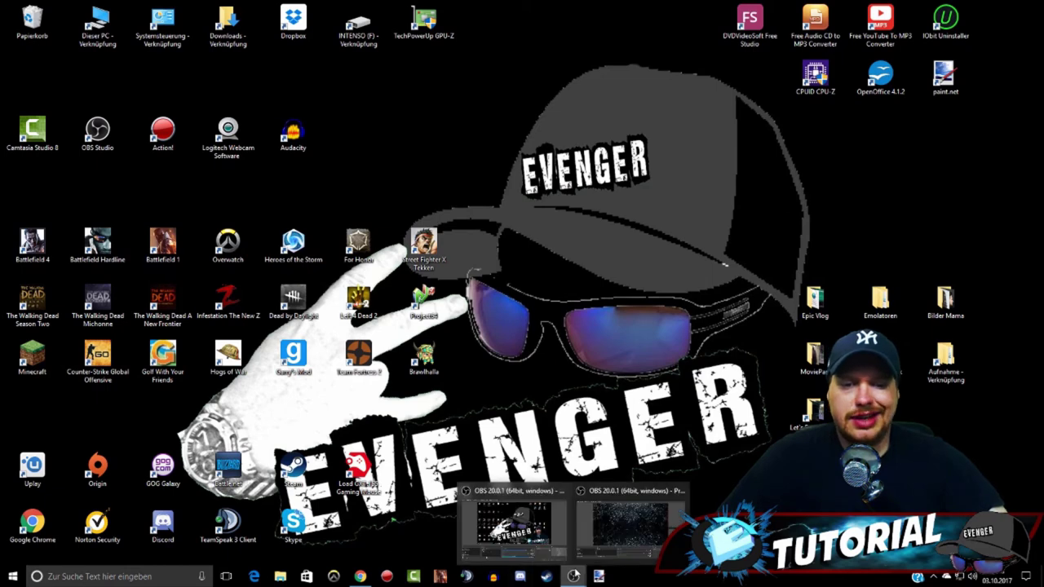
{"action": "left_click", "coordinate": [615, 522]}
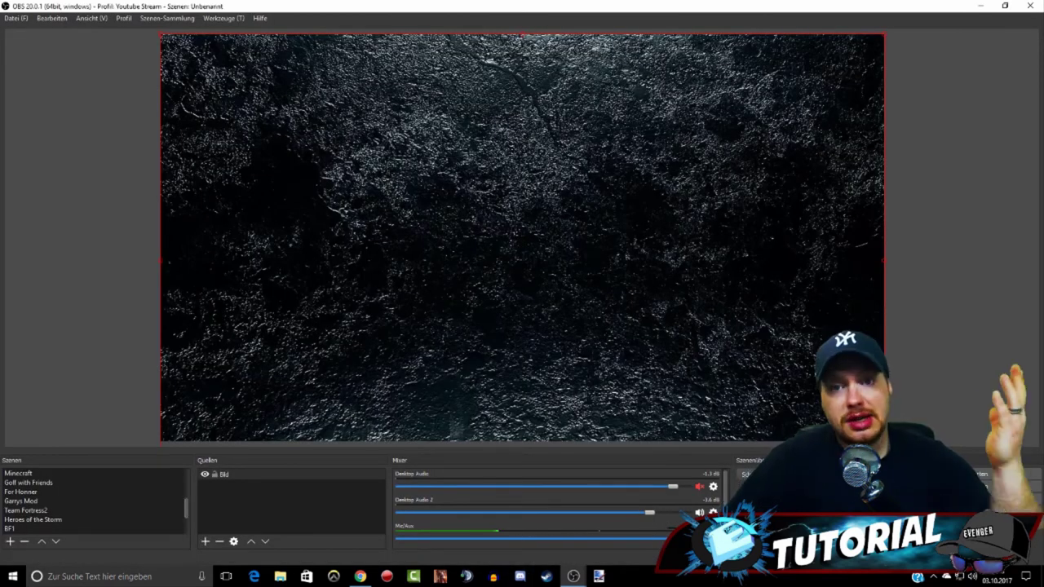
{"action": "left_click", "coordinate": [204, 542]}
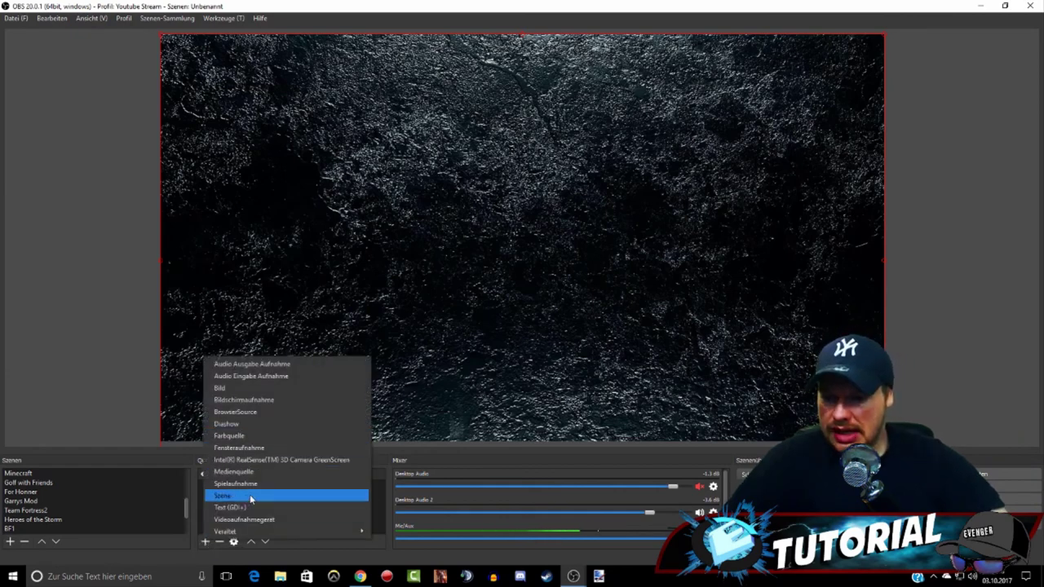
{"action": "left_click", "coordinate": [237, 472]}
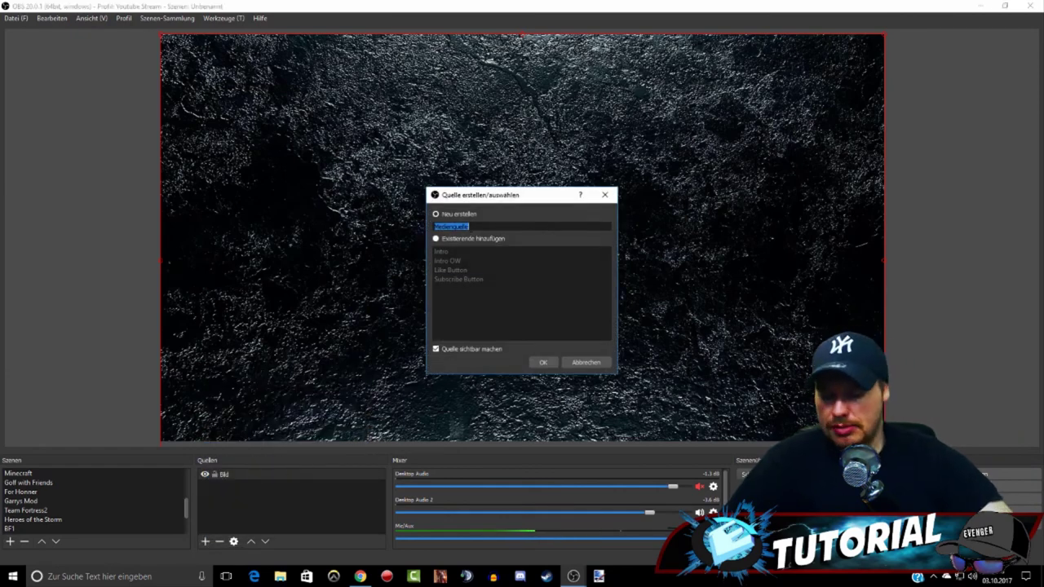
{"action": "type", "text": "So"}
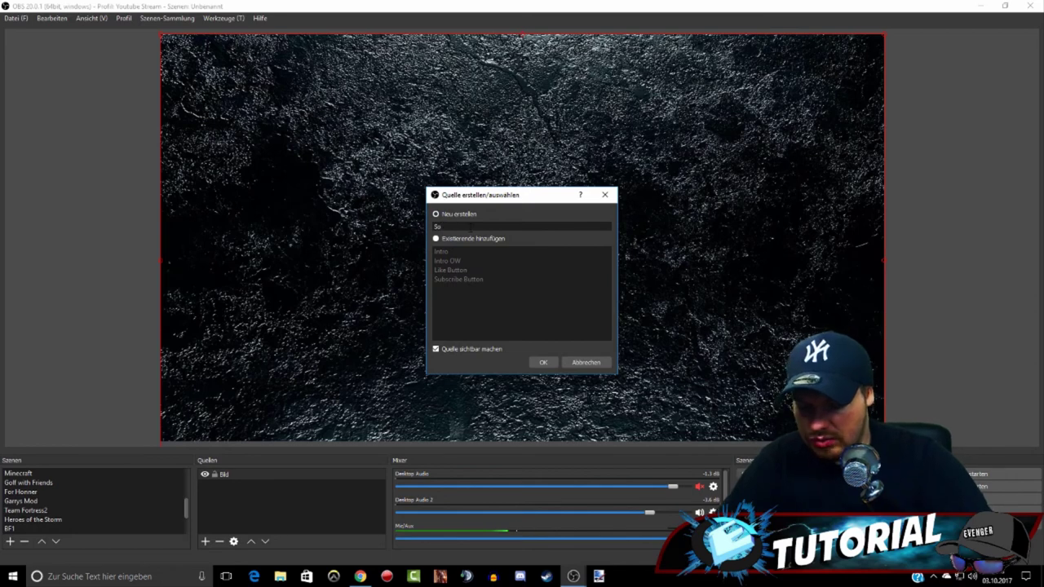
{"action": "type", "text": "cial Media"}
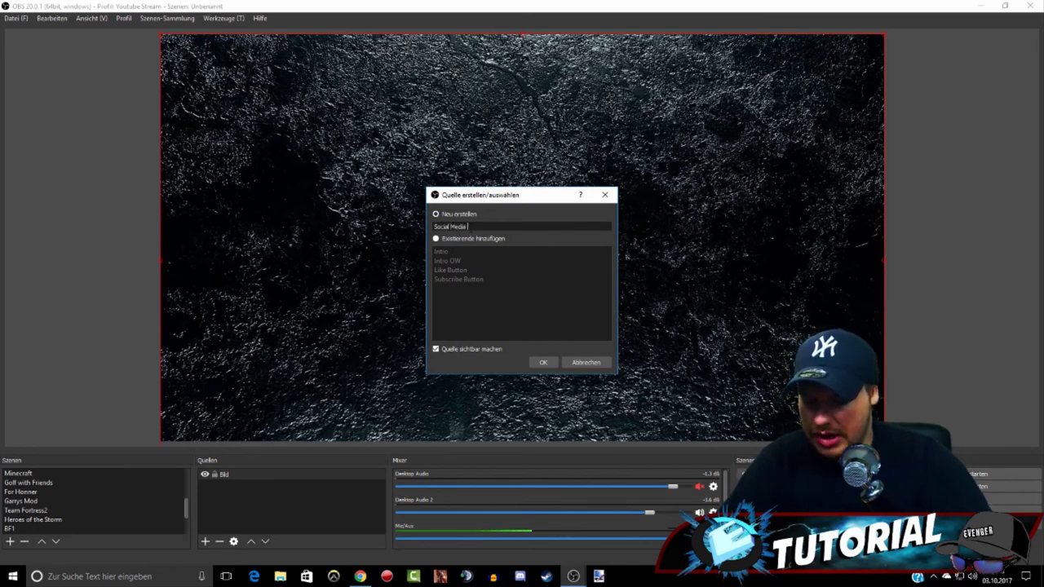
{"action": "type", "text": " Buttons"}
- Set the media source's local file to Social Media Buttons.mp4 from R:\Let's Plays Fertik and confirm
{"action": "key", "text": "Return"}
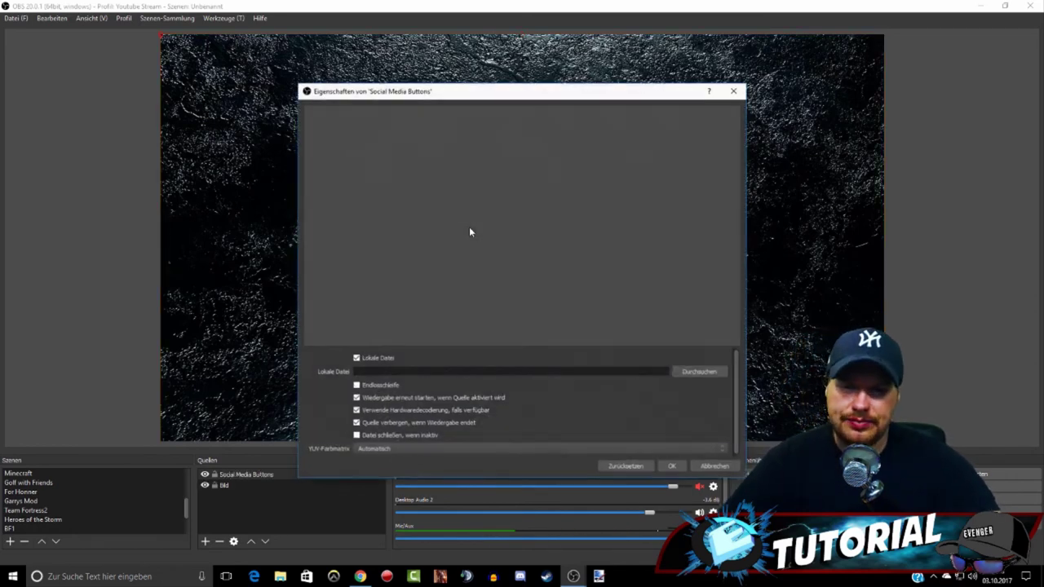
{"action": "left_click", "coordinate": [698, 372]}
{"action": "scroll", "coordinate": [318, 215], "scroll_direction": "up", "scroll_amount": 2}
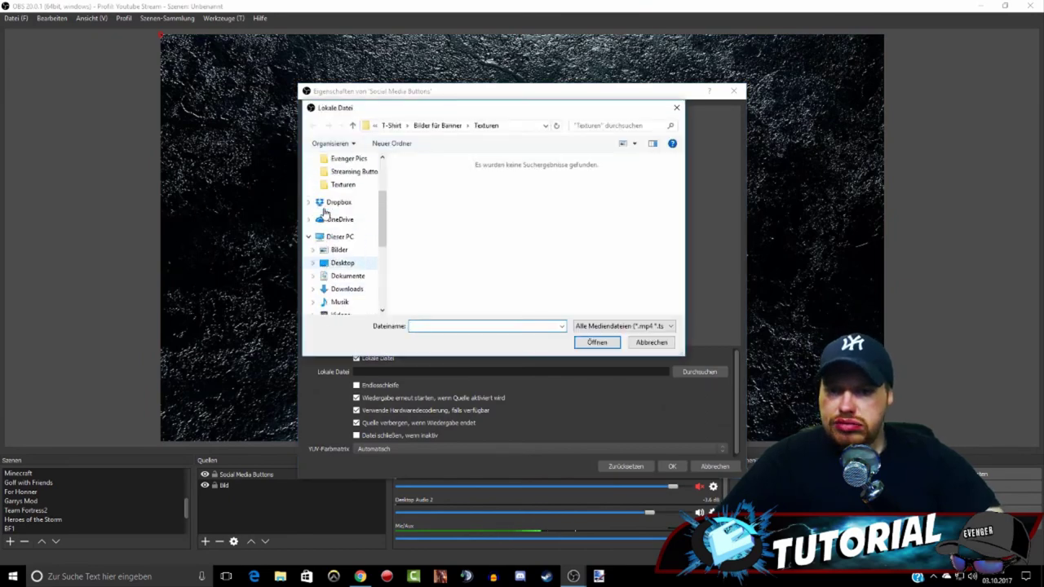
{"action": "scroll", "coordinate": [325, 213], "scroll_direction": "up", "scroll_amount": 2}
{"action": "left_click", "coordinate": [348, 198]}
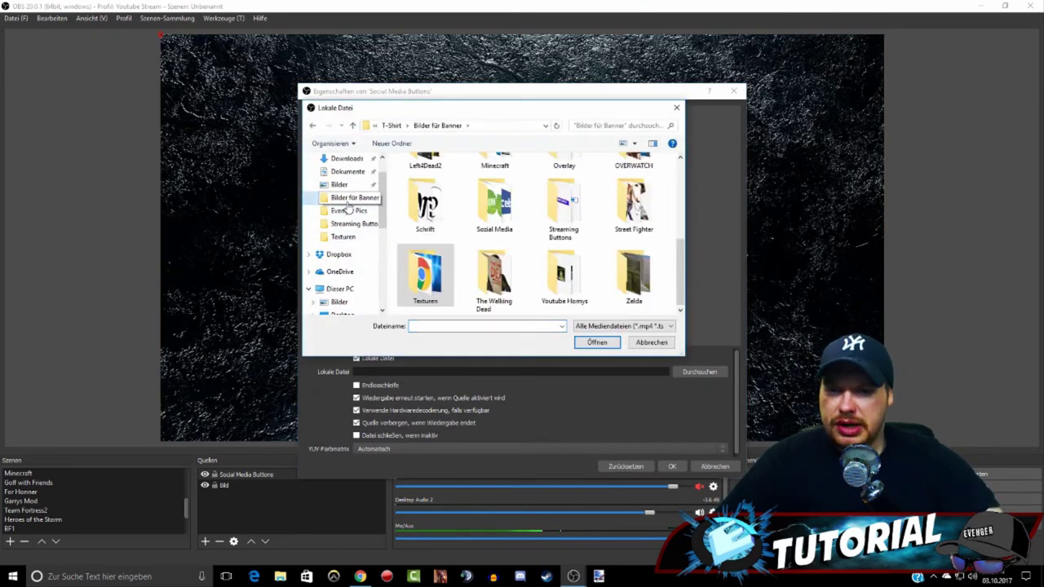
{"action": "scroll", "coordinate": [346, 219], "scroll_direction": "down", "scroll_amount": 5}
{"action": "left_click", "coordinate": [326, 306]}
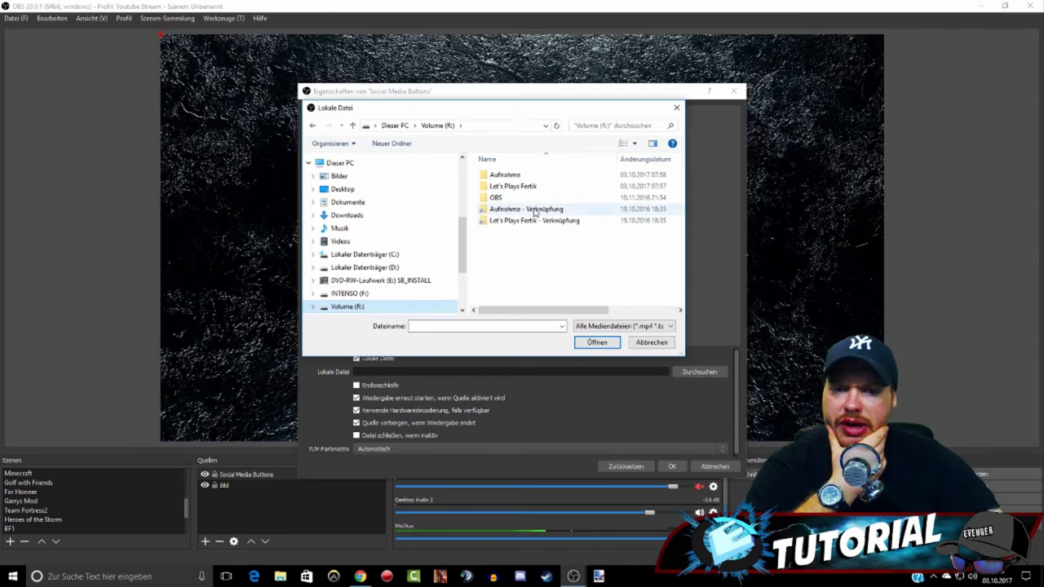
{"action": "double_click", "coordinate": [519, 188]}
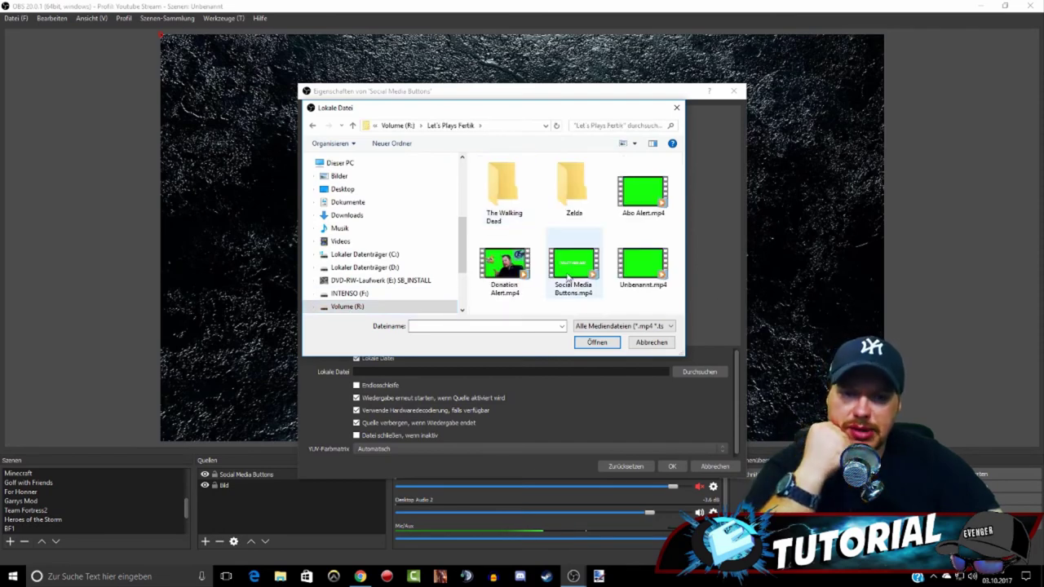
{"action": "left_click", "coordinate": [574, 260]}
{"action": "left_click", "coordinate": [593, 341]}
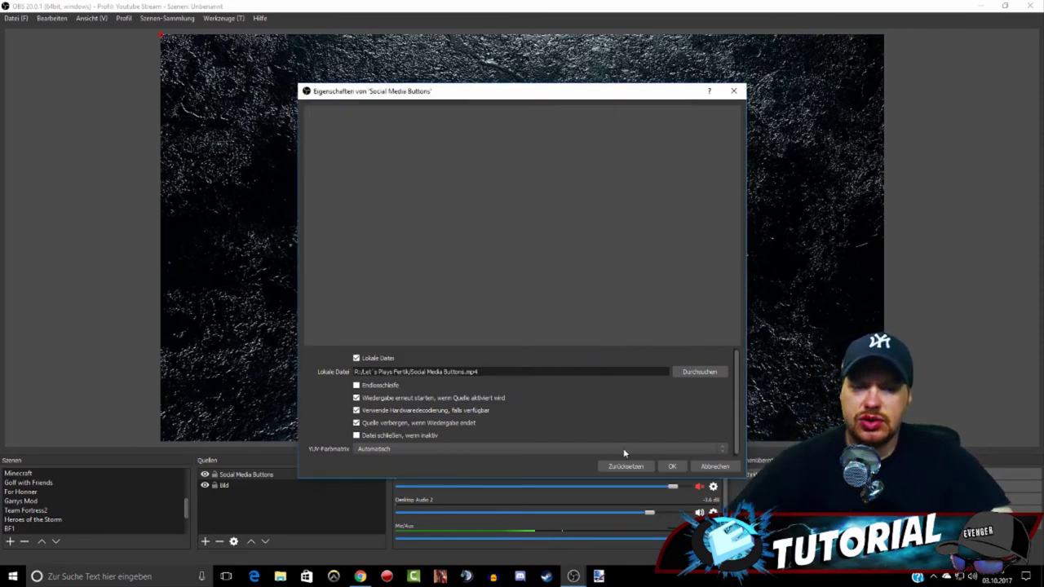
{"action": "left_click", "coordinate": [671, 465]}
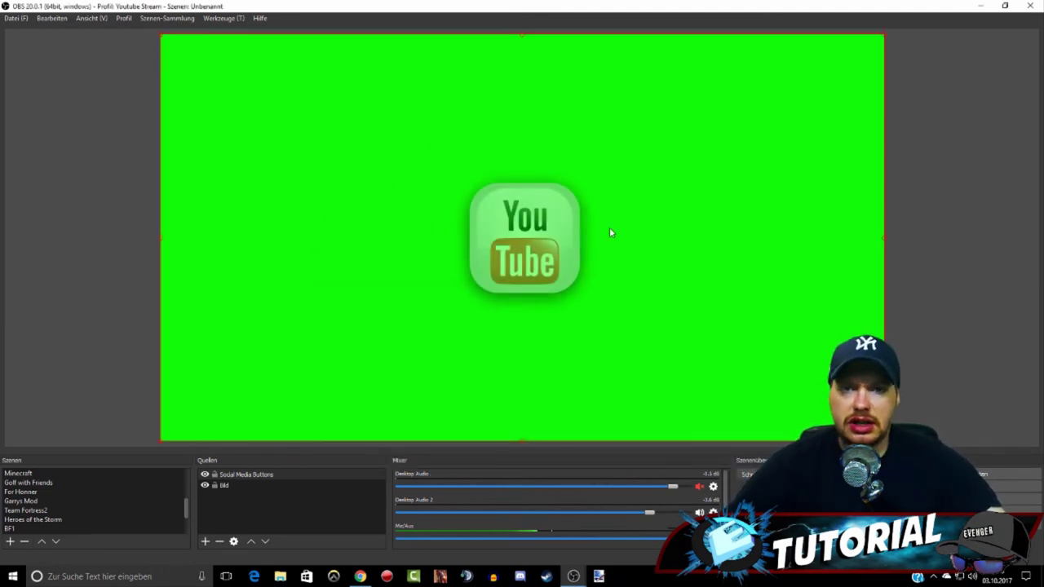
- Add a Chroma Key effect filter with its default name to the Social Media Buttons source
{"action": "right_click", "coordinate": [232, 475]}
{"action": "left_click", "coordinate": [248, 456]}
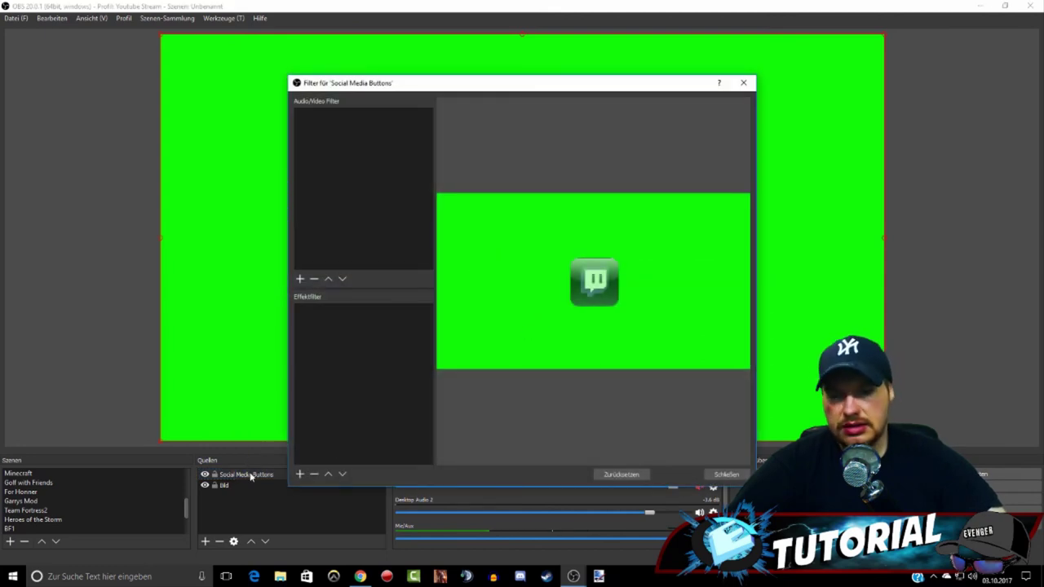
{"action": "left_click", "coordinate": [299, 475]}
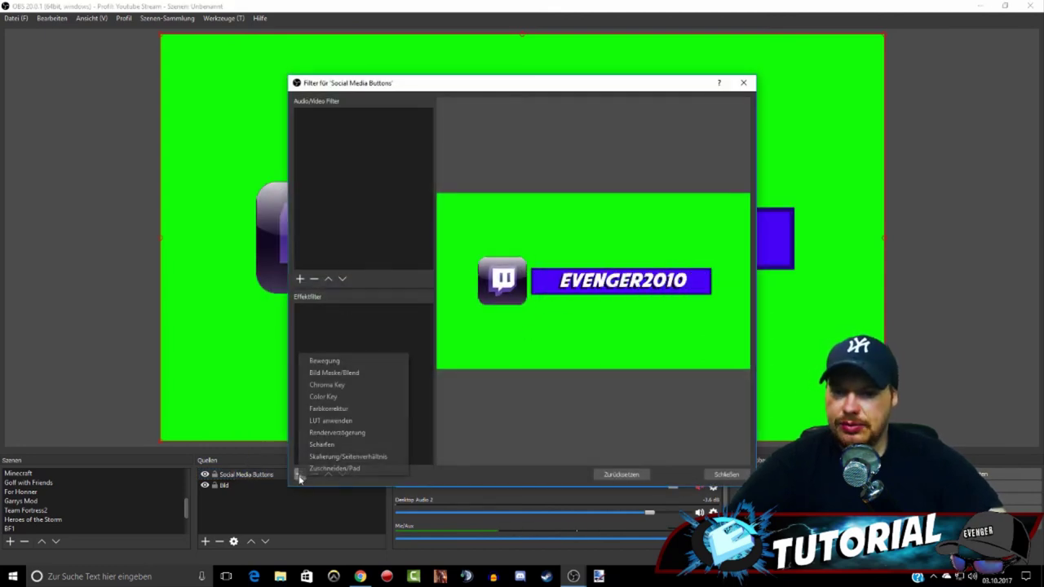
{"action": "left_click", "coordinate": [336, 386]}
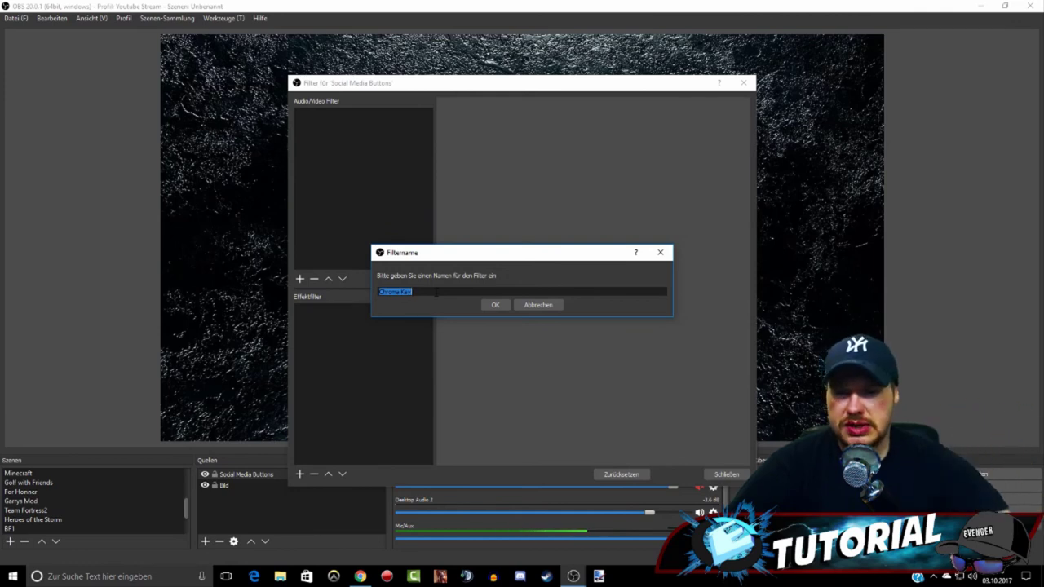
{"action": "left_click", "coordinate": [493, 308]}
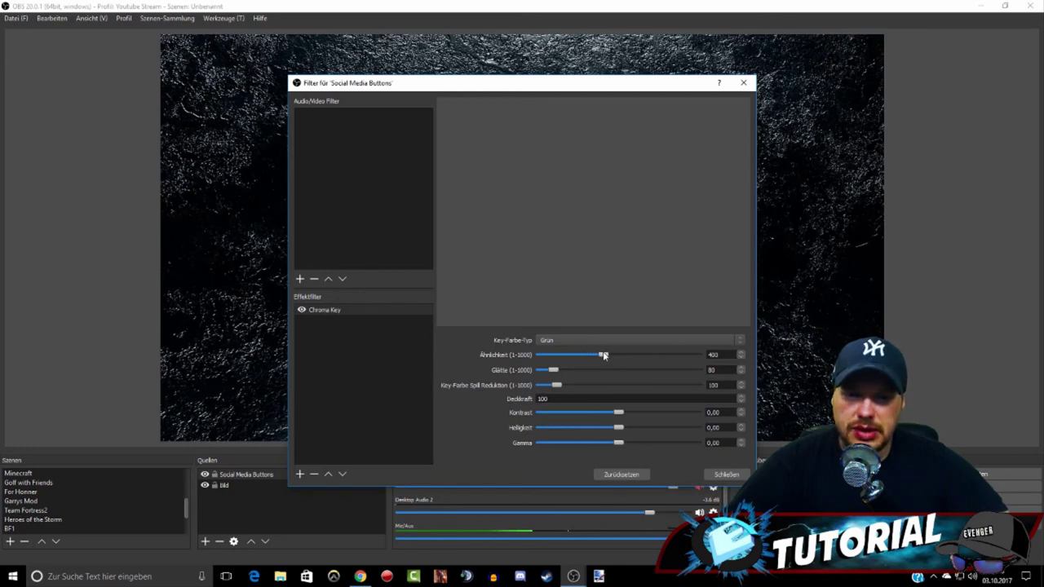
- Raise the Chroma Key similarity to 417 to remove the green background, then close filters
{"action": "left_click", "coordinate": [208, 481]}
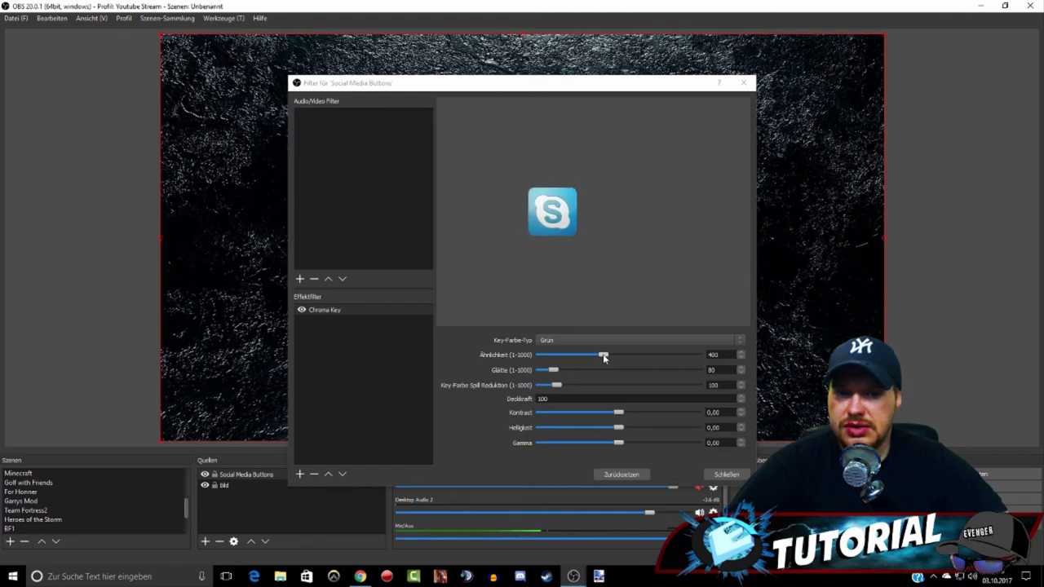
{"action": "left_click_drag", "start_coordinate": [602, 354], "coordinate": [609, 356]}
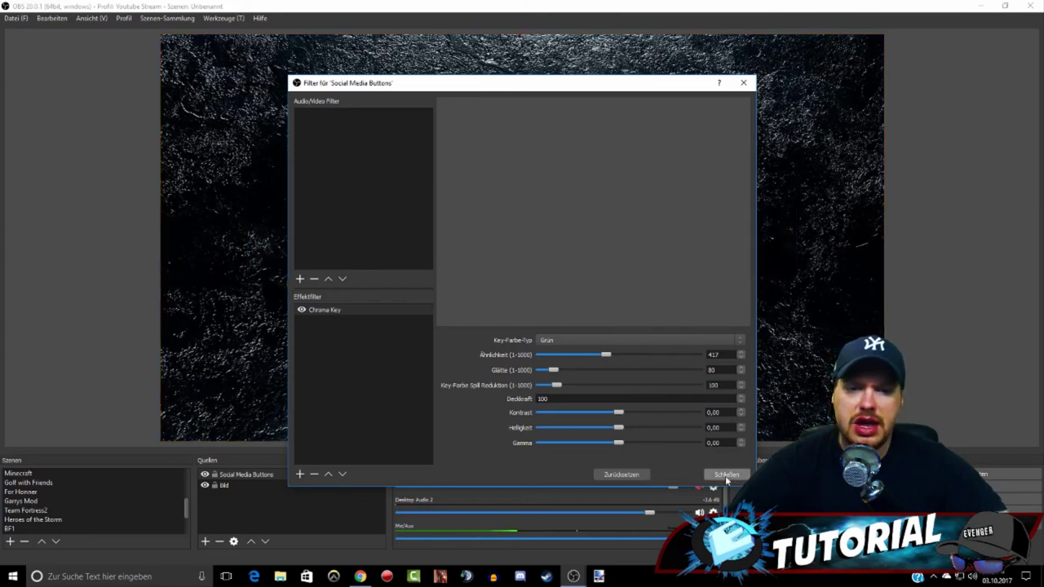
{"action": "left_click", "coordinate": [725, 474]}
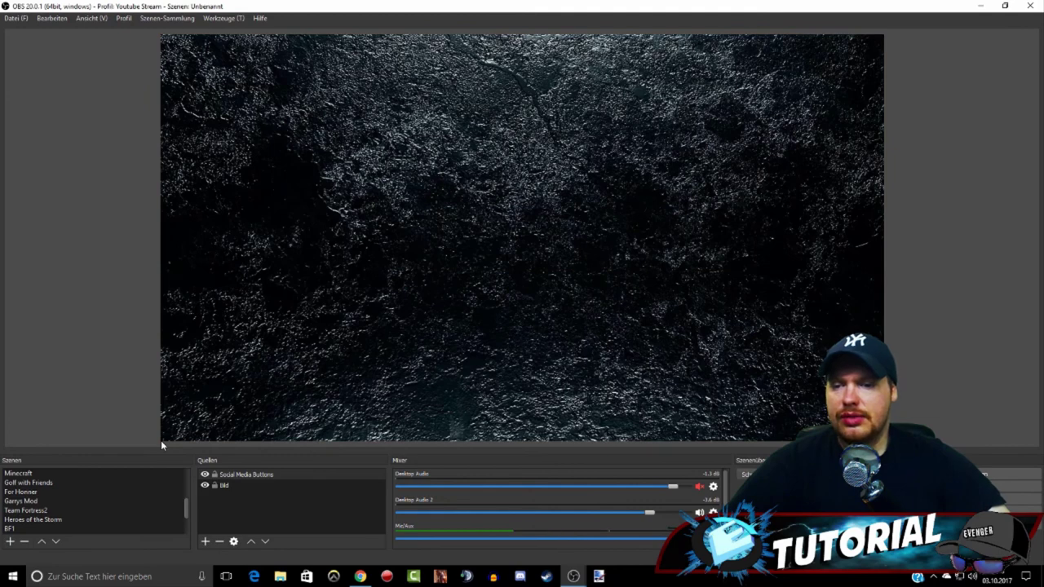
- Replay the intro, then scale the Social Media Buttons overlay down and drag it to the top right
{"action": "double_click", "coordinate": [252, 479]}
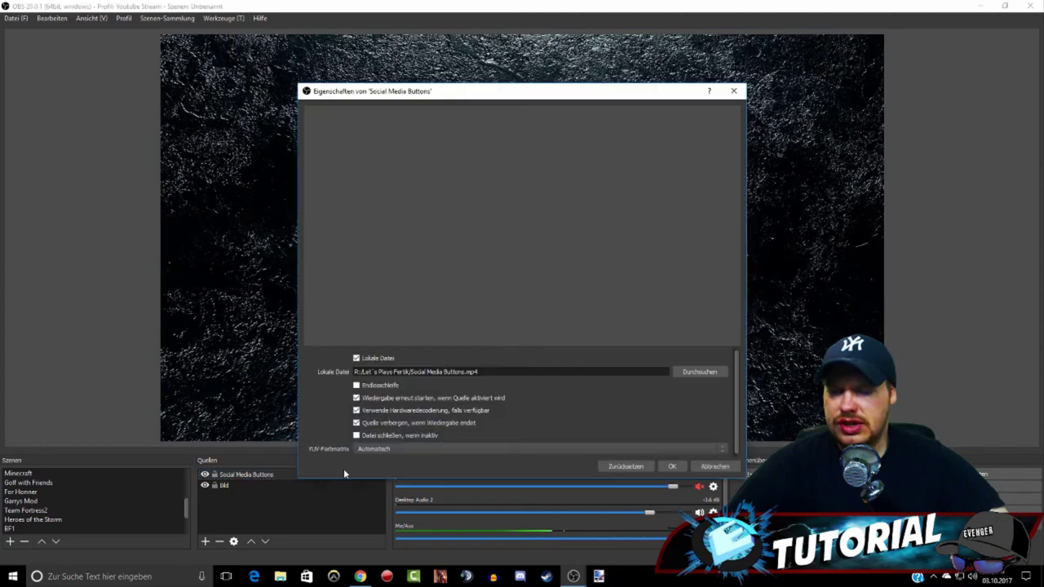
{"action": "left_click", "coordinate": [672, 466]}
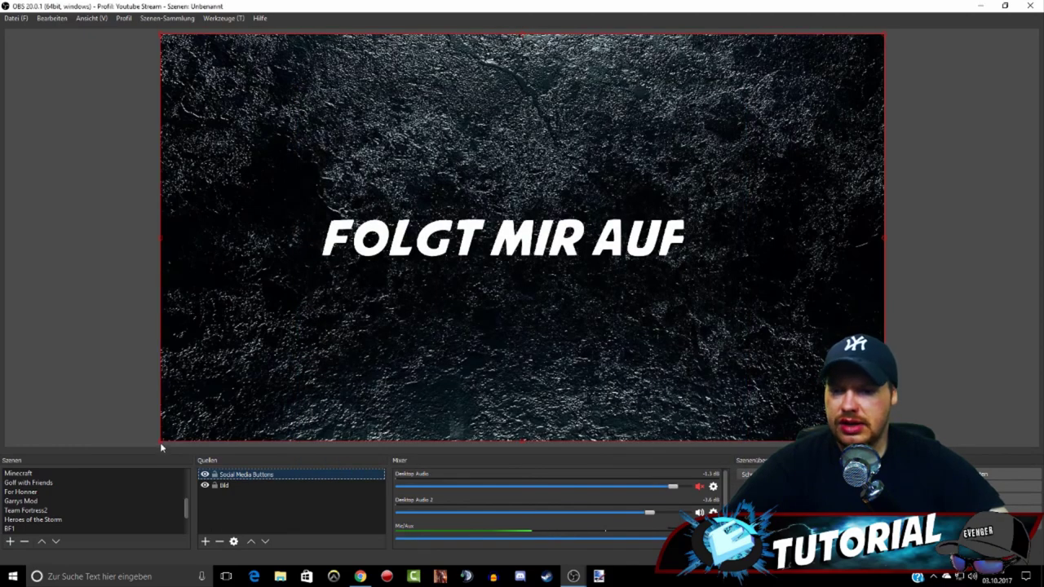
{"action": "mouse_move", "coordinate": [160, 442]}
{"action": "left_mouse_down"}
{"action": "mouse_move", "coordinate": [449, 296]}
{"action": "mouse_move", "coordinate": [407, 305]}
{"action": "left_mouse_up"}
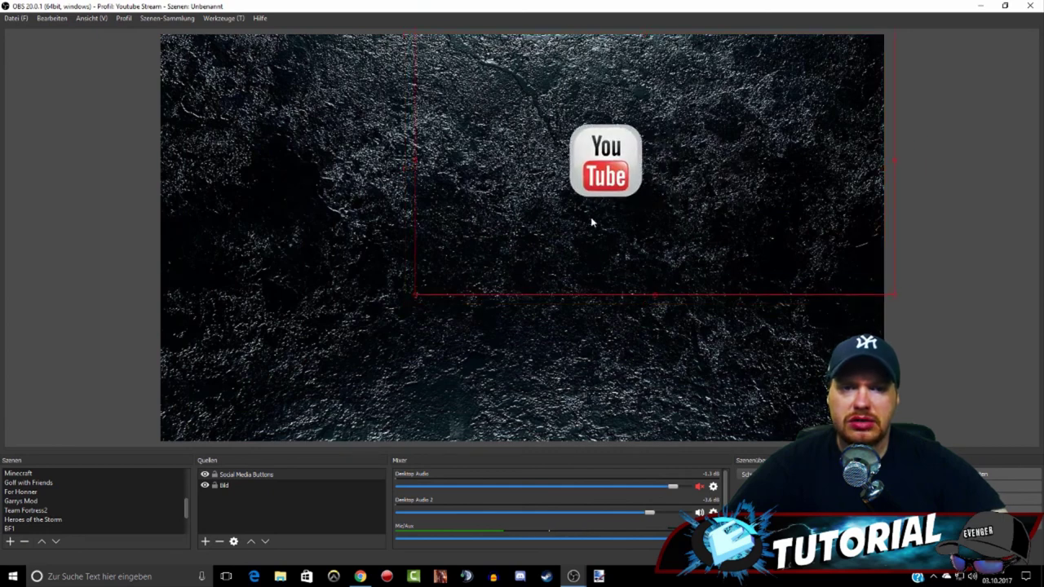
{"action": "mouse_move", "coordinate": [591, 221]}
{"action": "left_mouse_down"}
{"action": "mouse_move", "coordinate": [623, 131]}
{"action": "mouse_move", "coordinate": [621, 141]}
{"action": "left_mouse_up"}
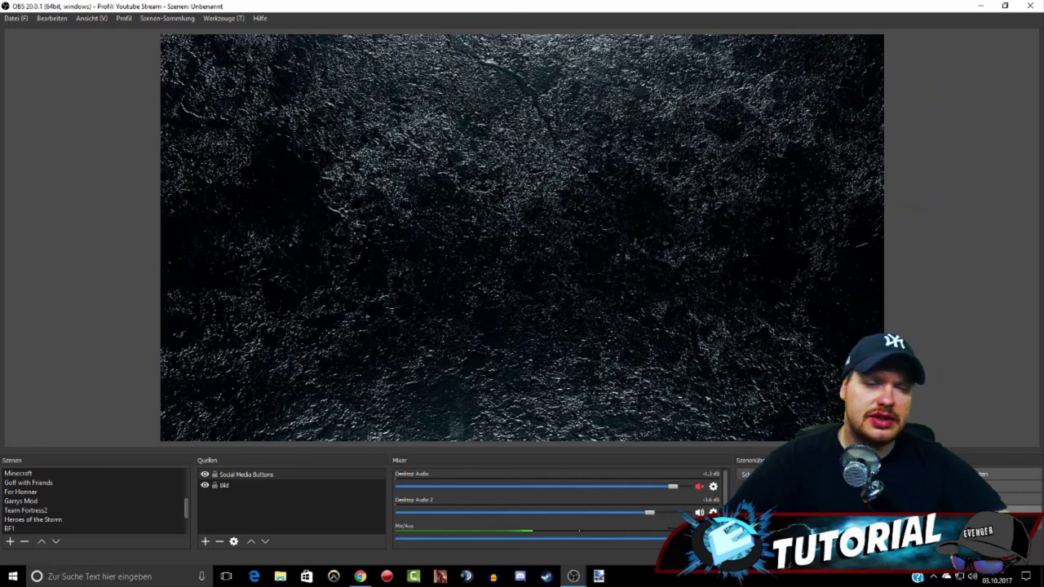
- Assign F6 as both the show and hide hotkey for Social Media Buttons in the Test scene and apply
{"action": "left_click", "coordinate": [999, 513]}
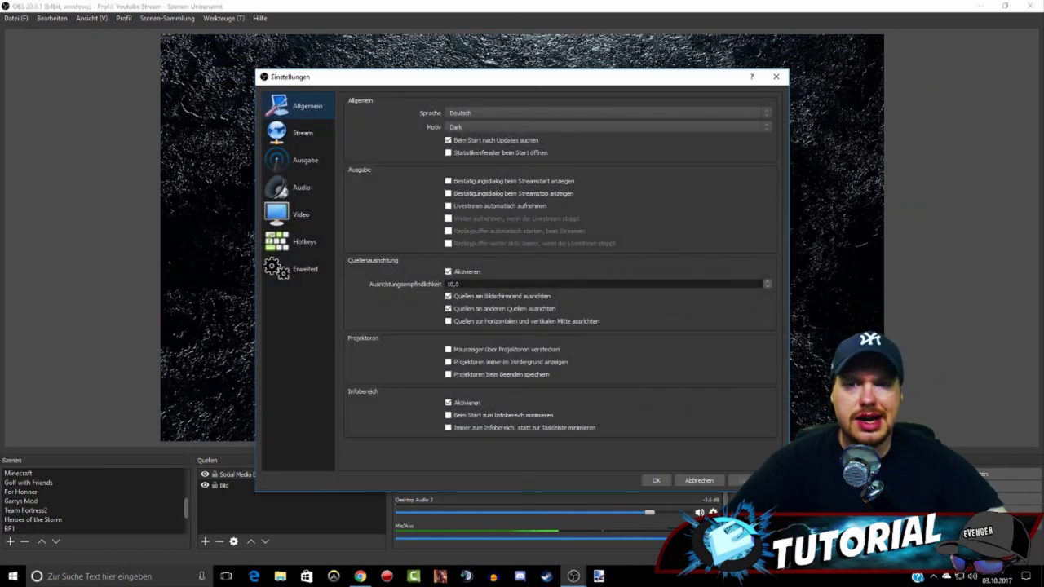
{"action": "left_click", "coordinate": [289, 247]}
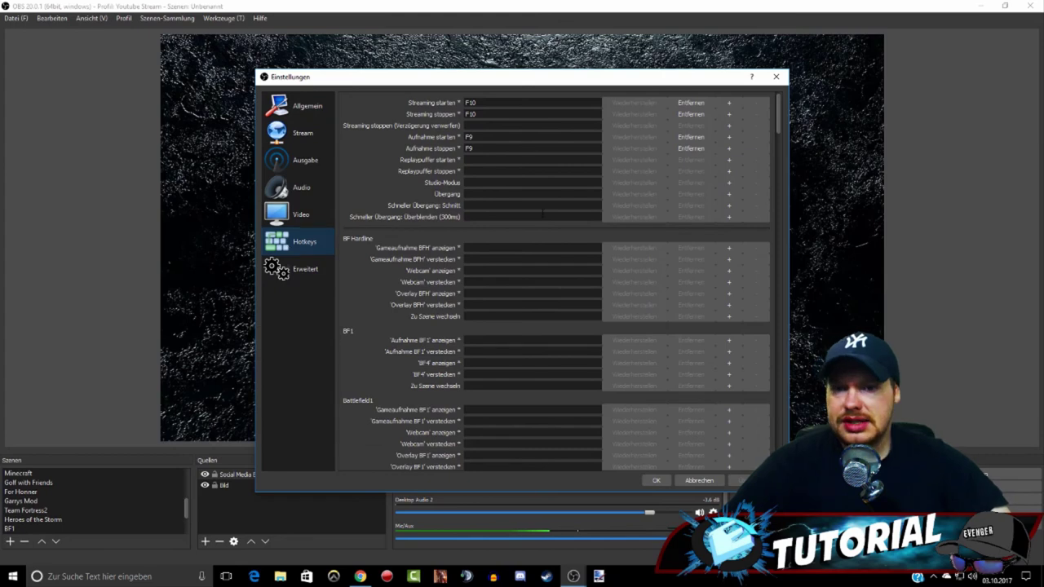
{"action": "scroll", "coordinate": [504, 312], "scroll_direction": "down", "scroll_amount": 3}
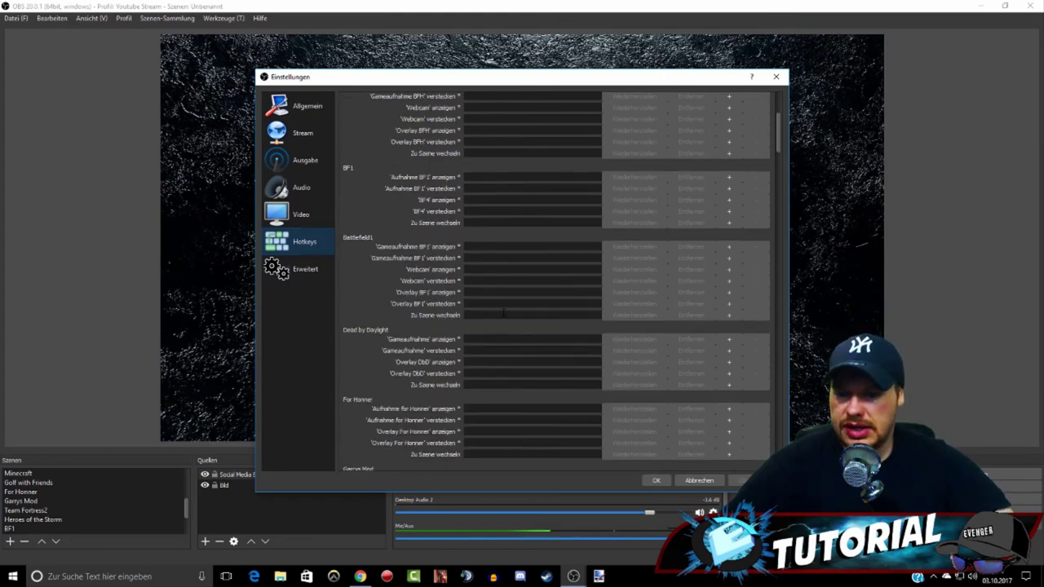
{"action": "scroll", "coordinate": [504, 312], "scroll_direction": "down", "scroll_amount": 2}
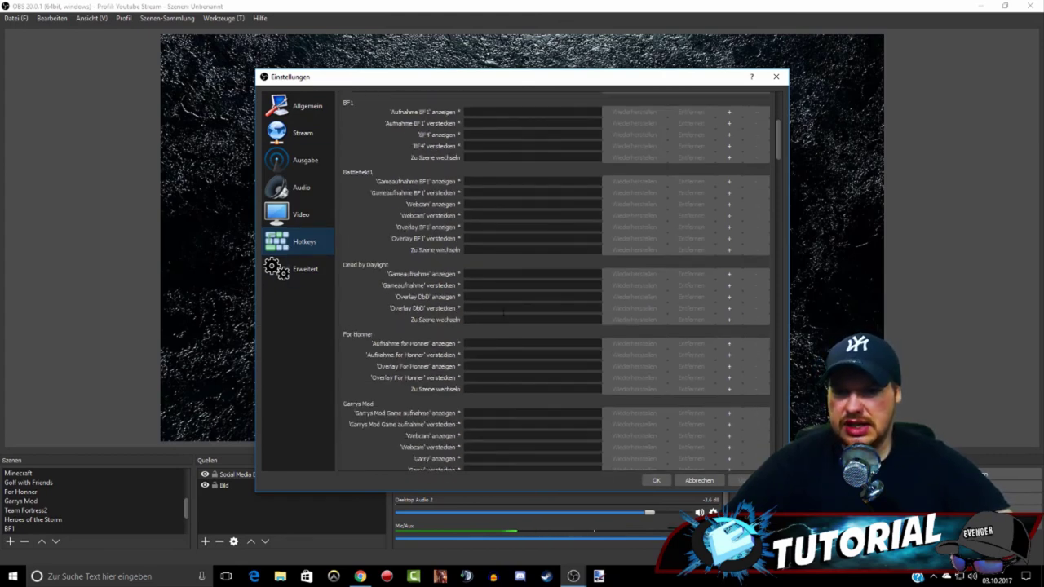
{"action": "scroll", "coordinate": [504, 312], "scroll_direction": "down", "scroll_amount": 2}
{"action": "scroll", "coordinate": [504, 313], "scroll_direction": "down", "scroll_amount": 2}
{"action": "scroll", "coordinate": [504, 313], "scroll_direction": "down", "scroll_amount": 2}
{"action": "scroll", "coordinate": [503, 312], "scroll_direction": "down", "scroll_amount": 3}
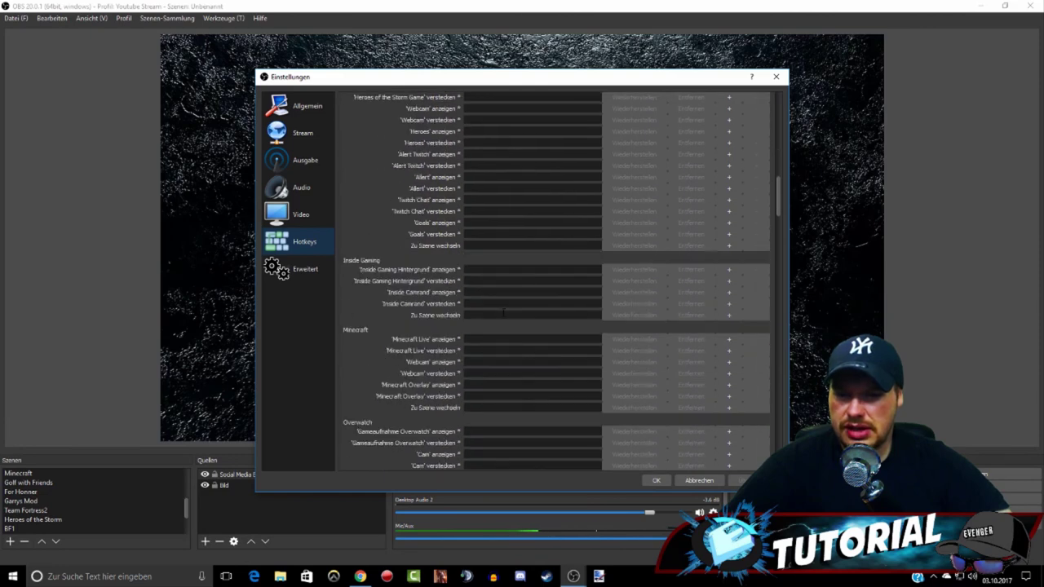
{"action": "scroll", "coordinate": [504, 313], "scroll_direction": "down", "scroll_amount": 3}
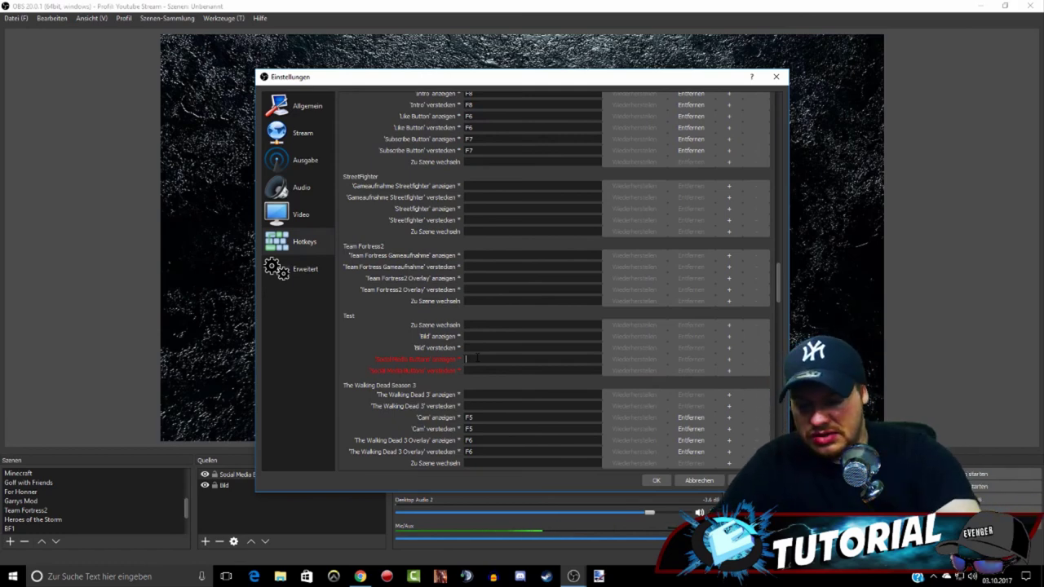
{"action": "key", "text": "F6"}
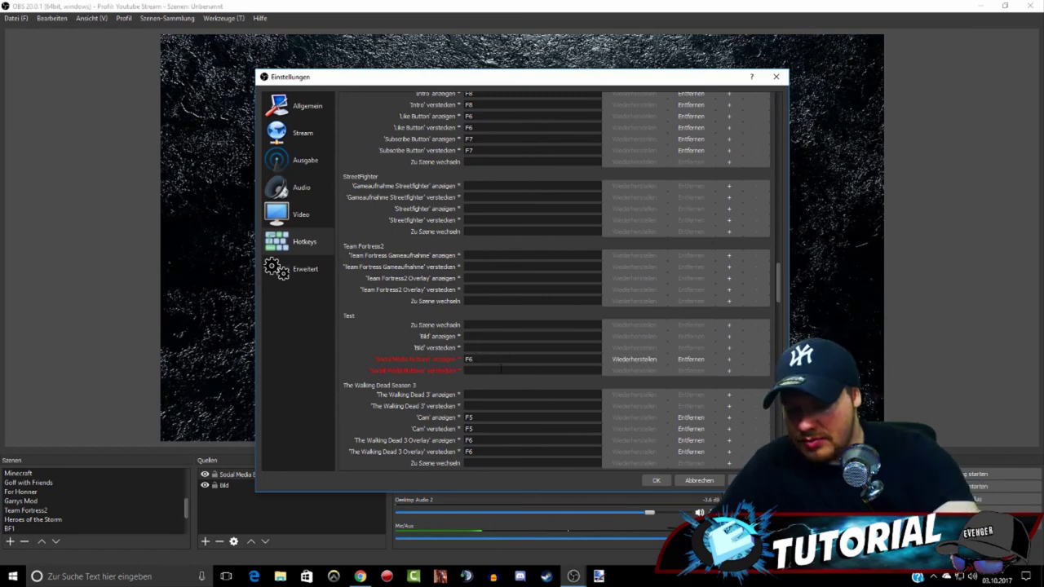
{"action": "key", "text": "F6"}
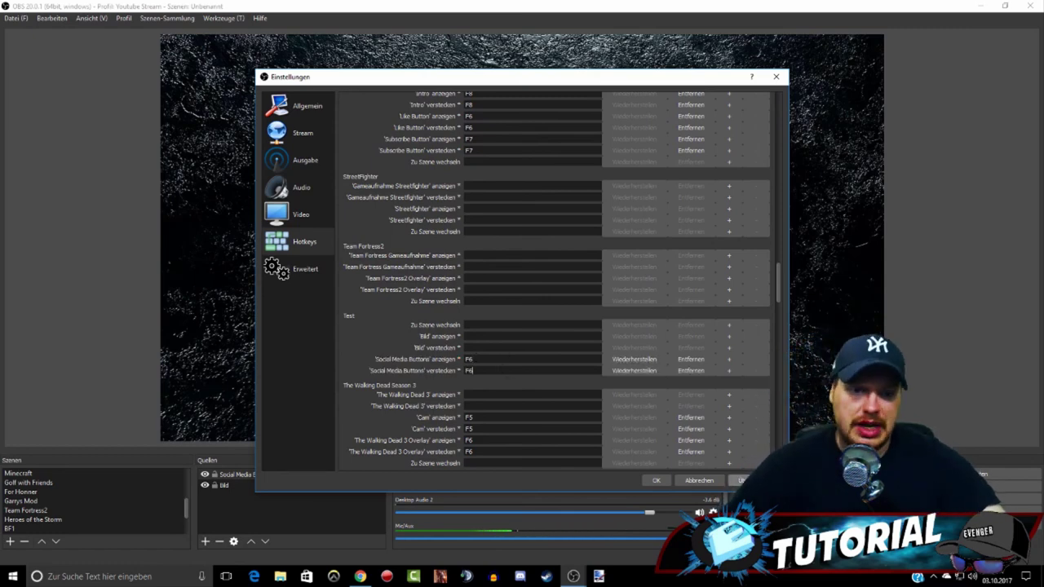
{"action": "left_click", "coordinate": [742, 480]}
{"action": "left_click", "coordinate": [653, 480]}
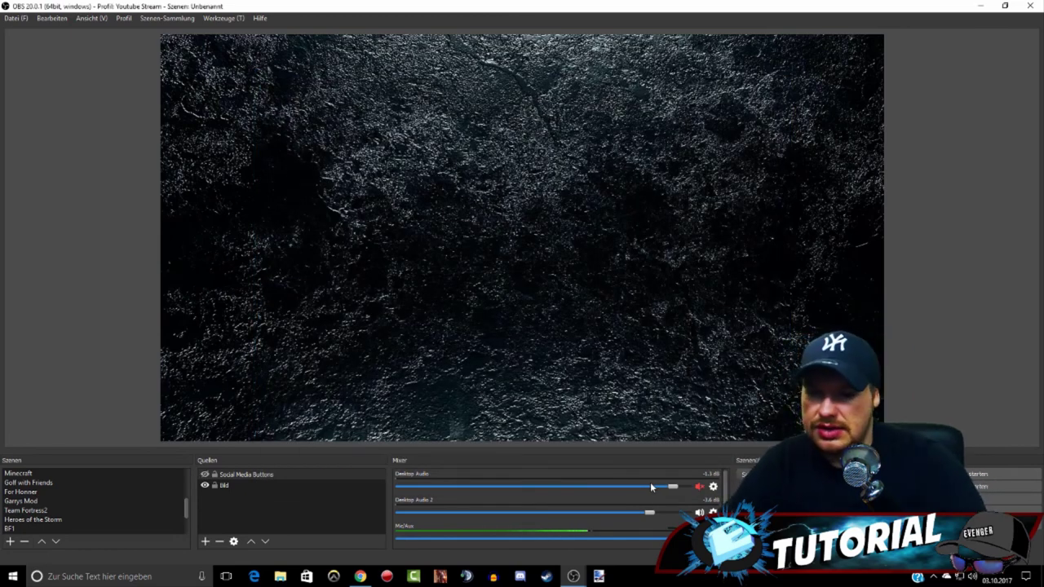
- Test-play the Social Media Buttons intro with a hotkey press (F5)
{"action": "key", "text": "F5"}
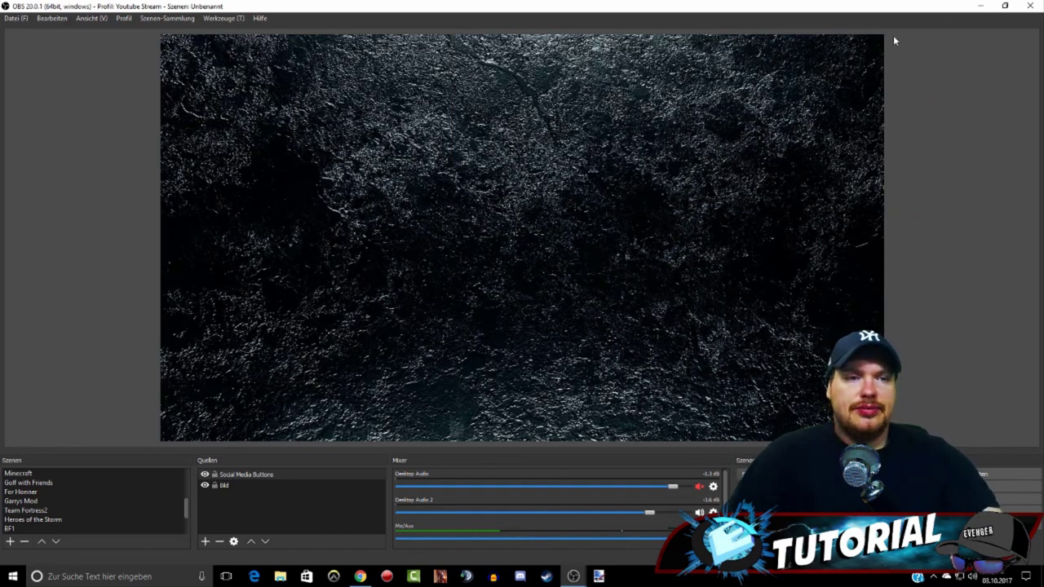
{"action": "left_click", "coordinate": [982, 6]}
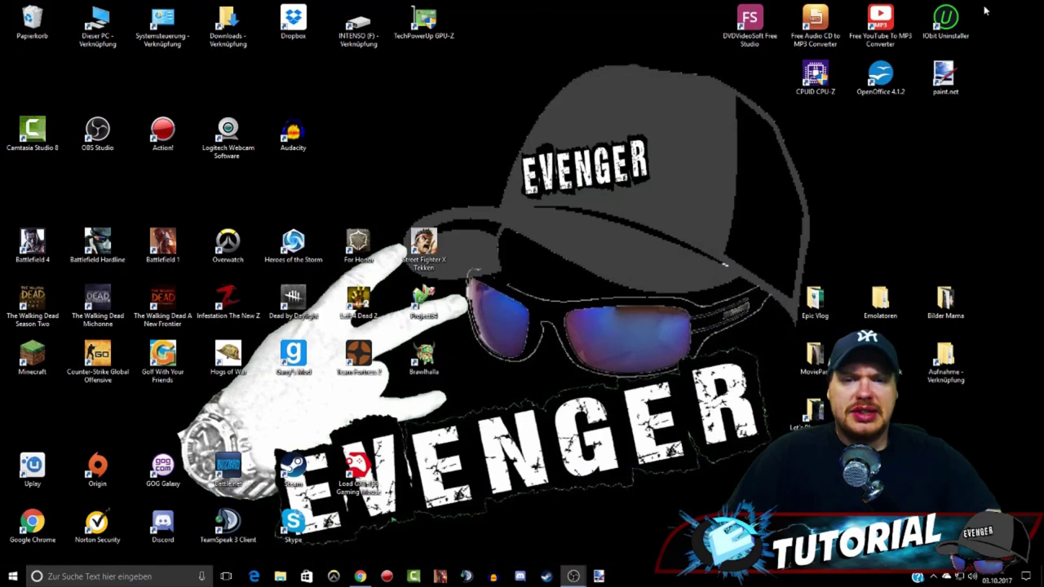